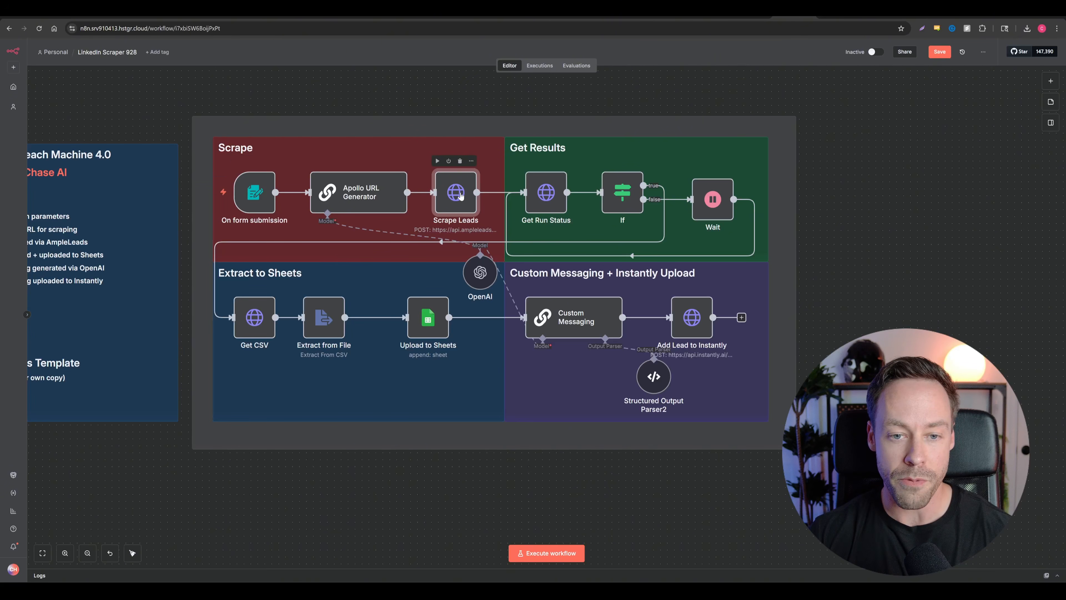
Look over the Apollo Outreach workflow's Source, Enrich and Upload stages and the lead columns in the Instantly Test campaign.
mouse_move(463, 195)
left_mouse_down()
mouse_move(455, 167)
mouse_move(463, 193)
left_mouse_up()
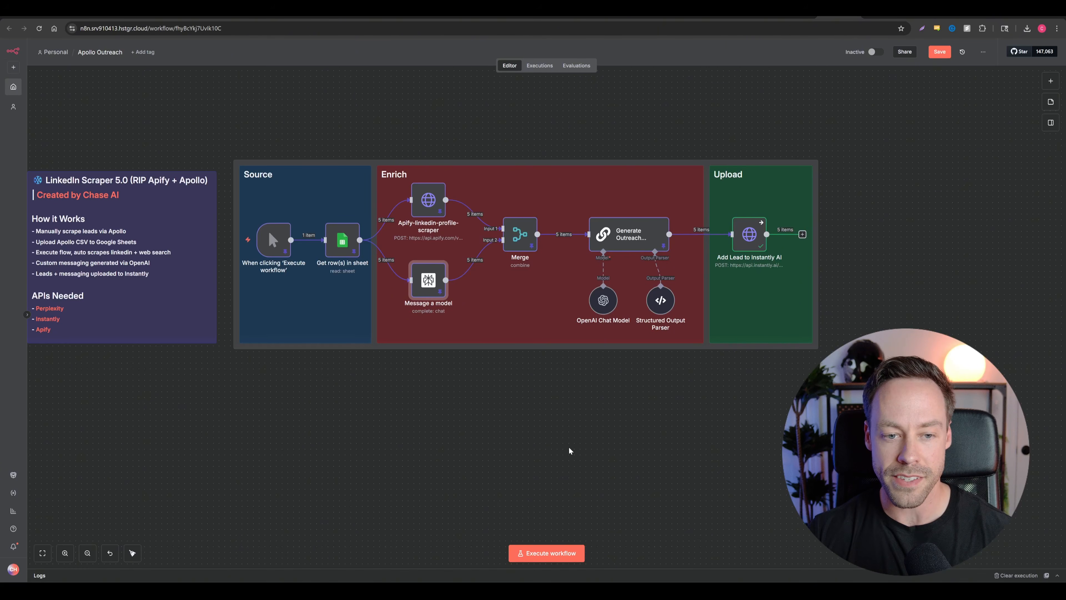
scroll(409, 388, "up", 5)
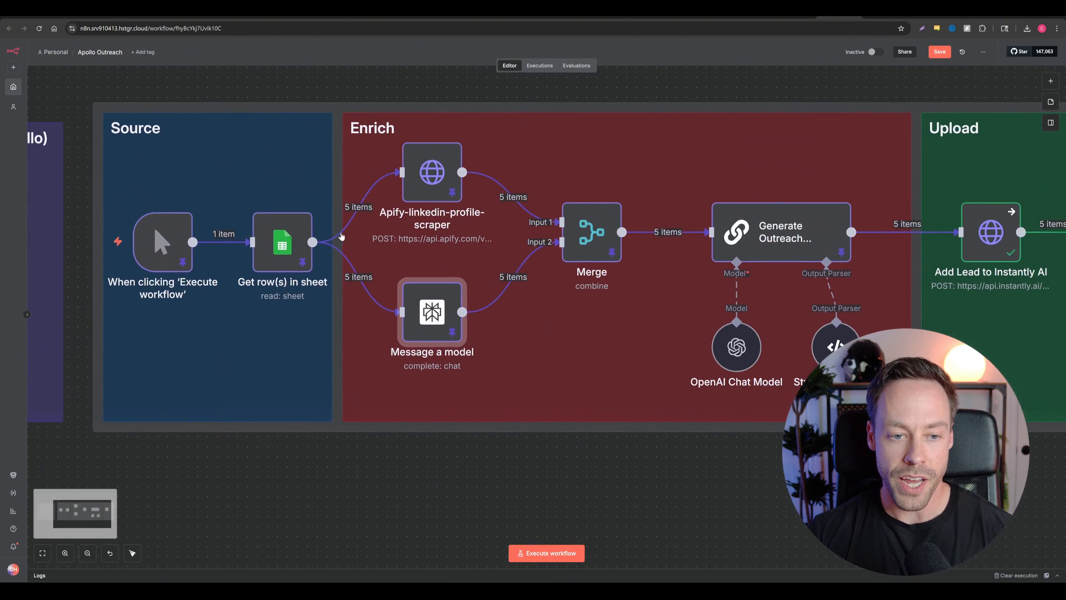
mouse_move(287, 245)
left_mouse_down()
mouse_move(287, 195)
mouse_move(303, 245)
left_mouse_up()
mouse_move(424, 172)
left_mouse_down()
mouse_move(437, 136)
mouse_move(425, 172)
left_mouse_up()
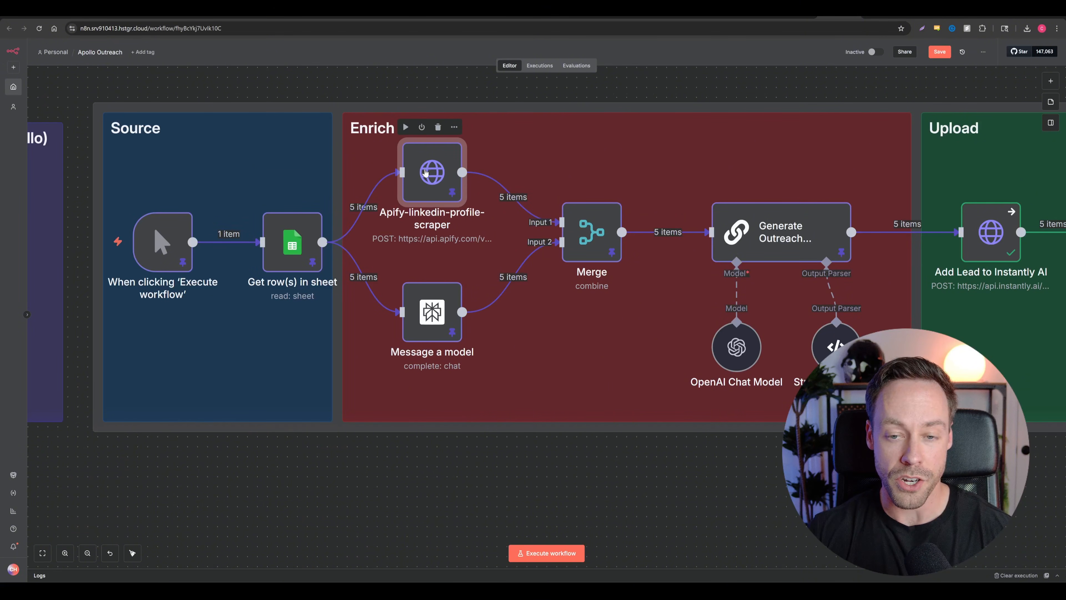
mouse_move(428, 313)
left_mouse_down()
mouse_move(408, 293)
mouse_move(432, 307)
left_mouse_up()
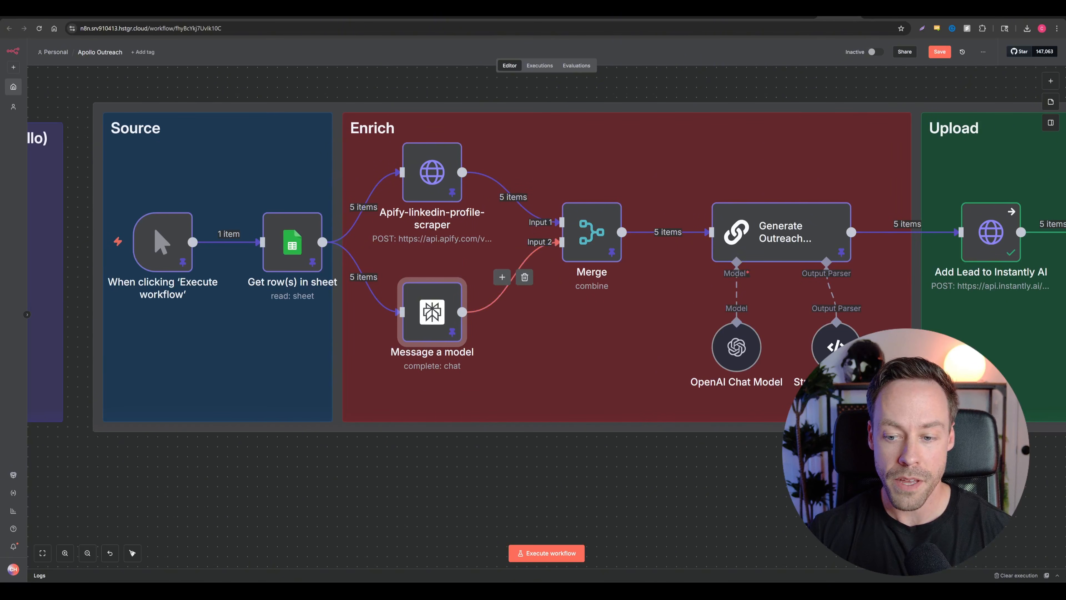
scroll(636, 446, "right", 5)
scroll(637, 447, "right", 2)
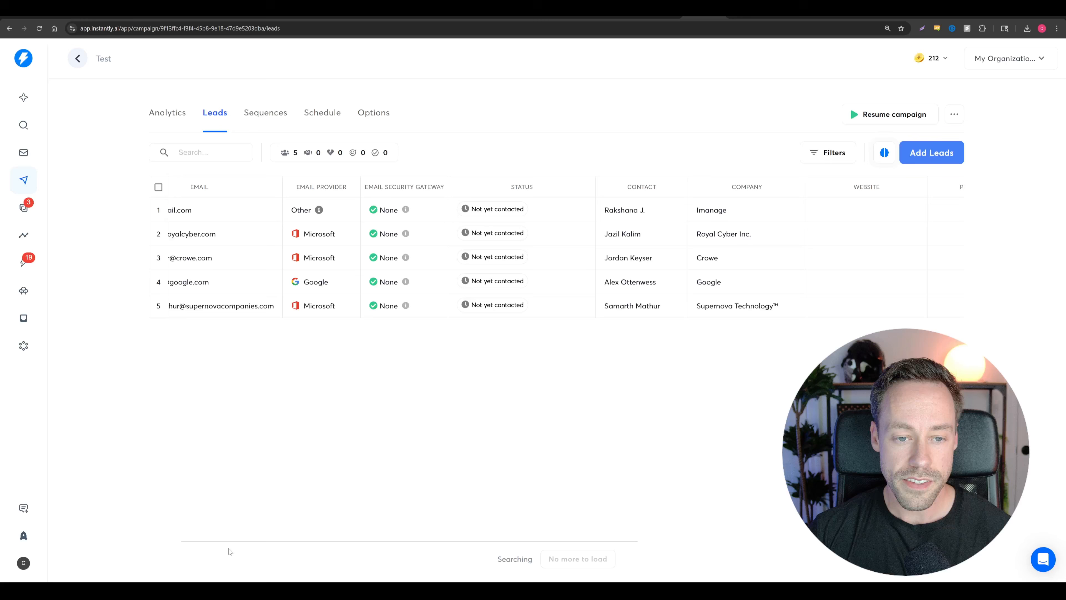
left_click_drag(230, 551, 575, 541)
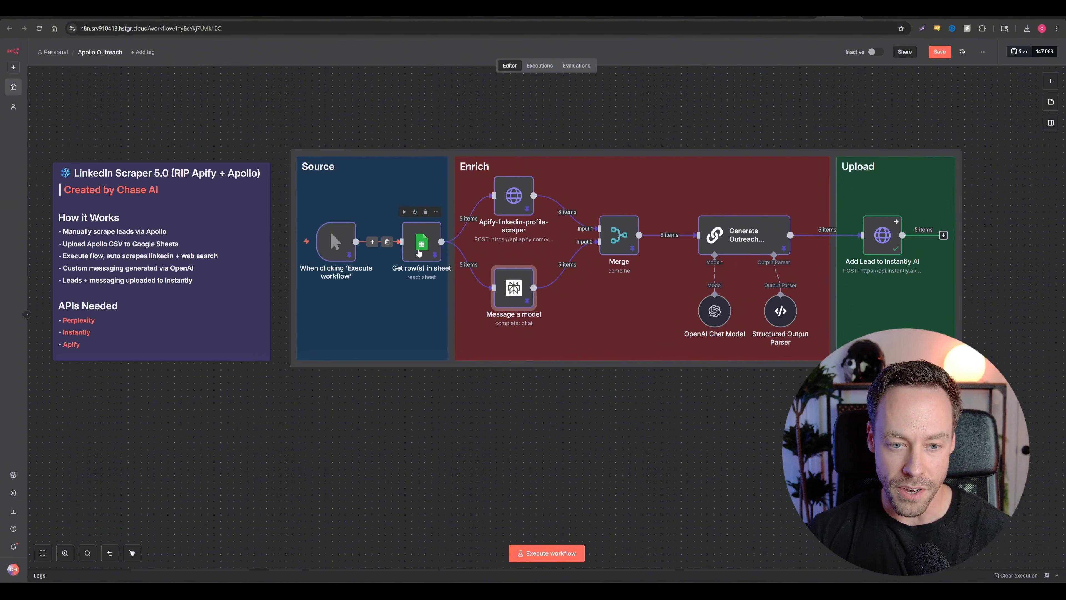
Trace the Apollo Outreach workflow again from the sheet-reading node through to the Instantly upload node.
mouse_move(427, 247)
left_mouse_down()
mouse_move(413, 241)
mouse_move(426, 248)
left_mouse_up()
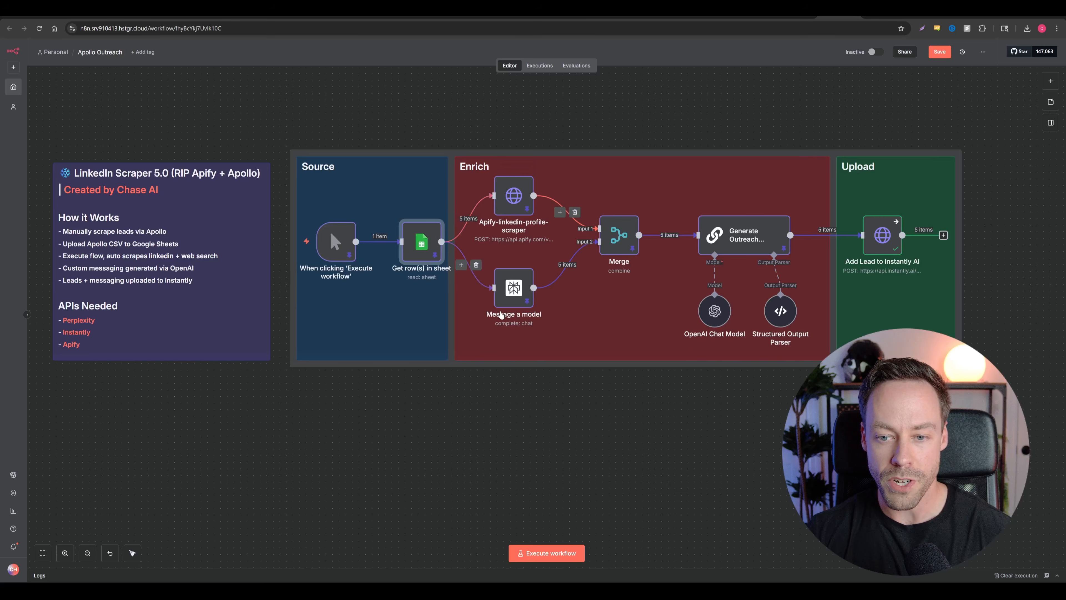
left_click_drag(814, 376, 651, 374)
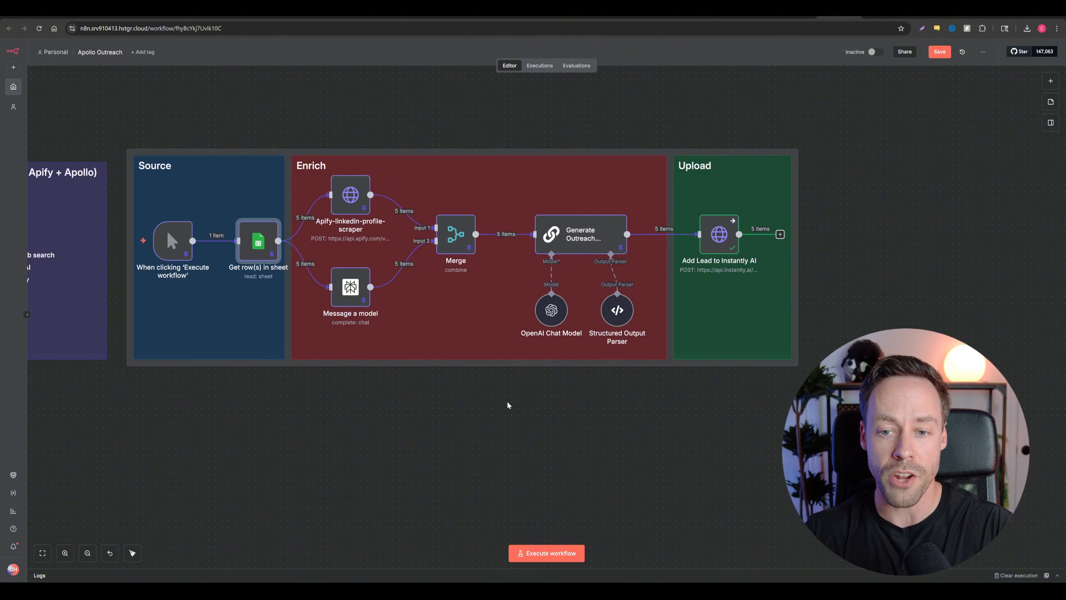
left_click_drag(353, 393, 558, 393)
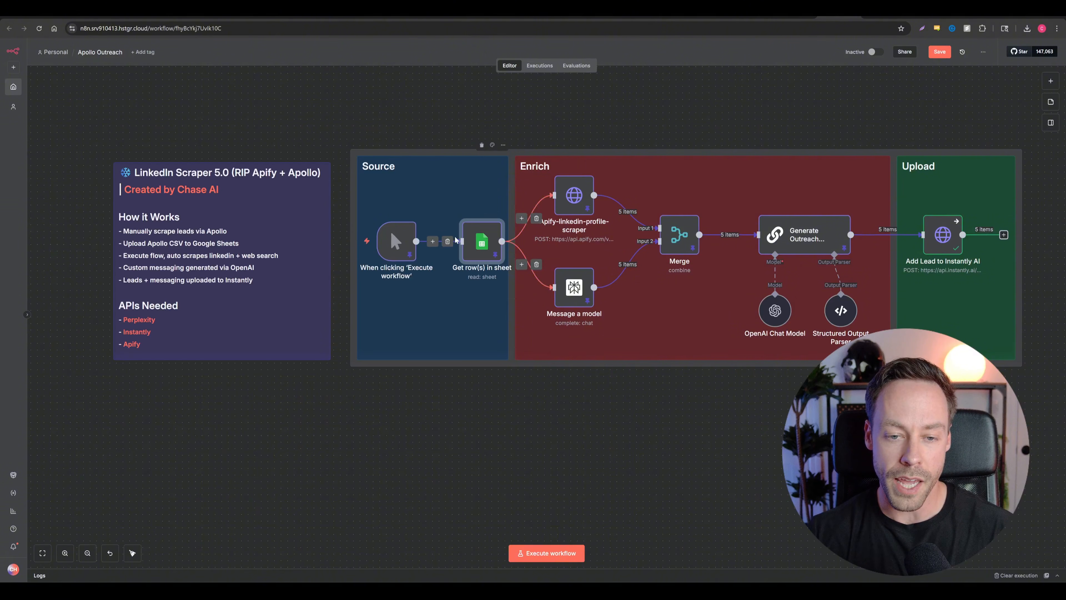
Switch to the Excalidraw board and compare the monthly prices and credits in the three lead-provider pricing screenshots.
left_click(784, 20)
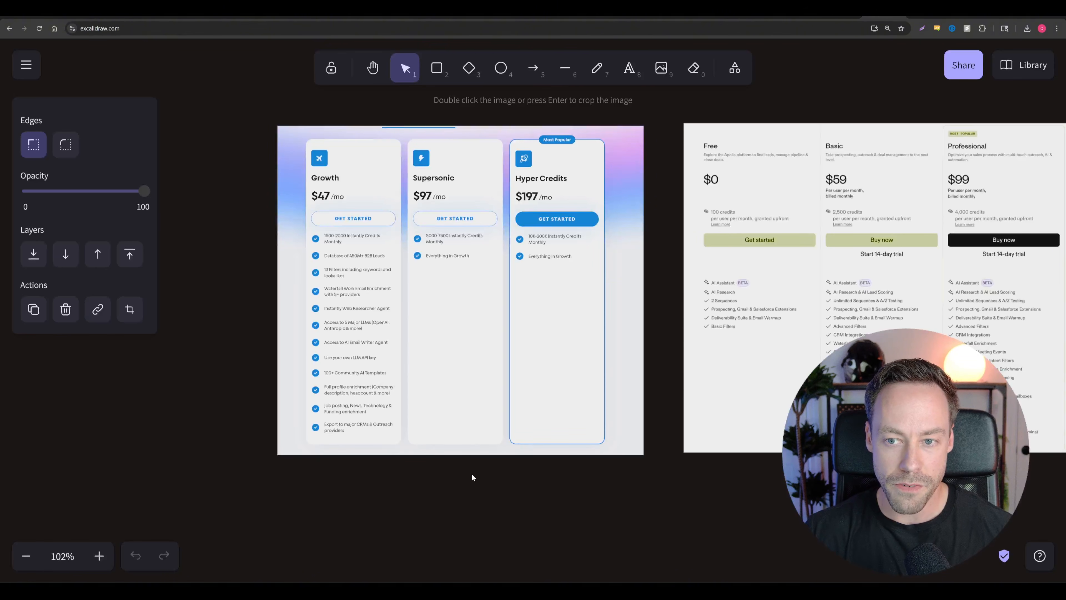
mouse_move(462, 294)
left_mouse_down()
mouse_move(417, 292)
mouse_move(479, 296)
left_mouse_up()
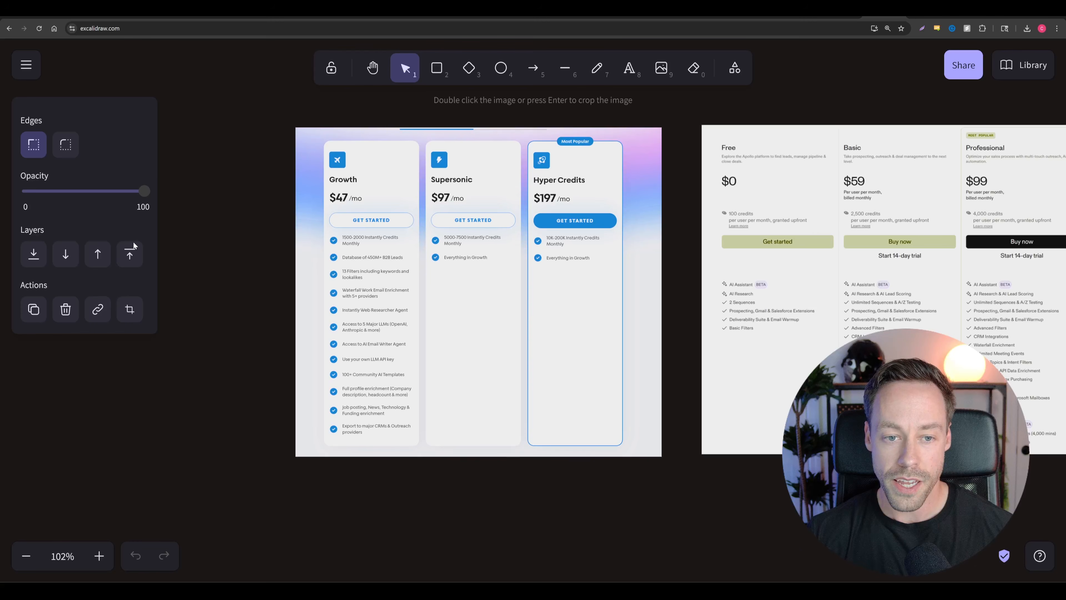
scroll(238, 311, "up", 5)
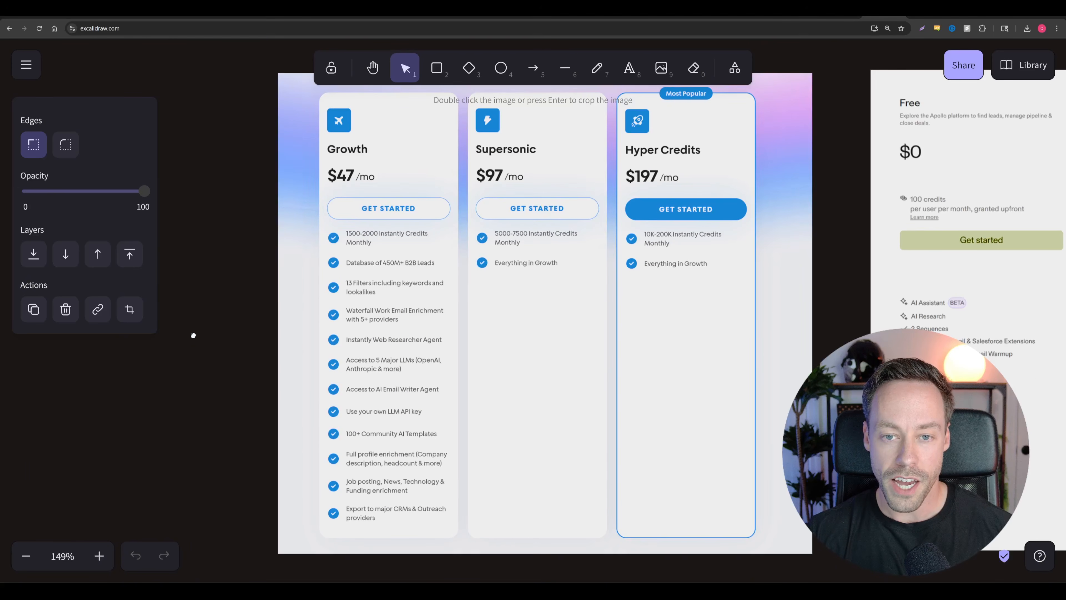
scroll(193, 335, "down", 3)
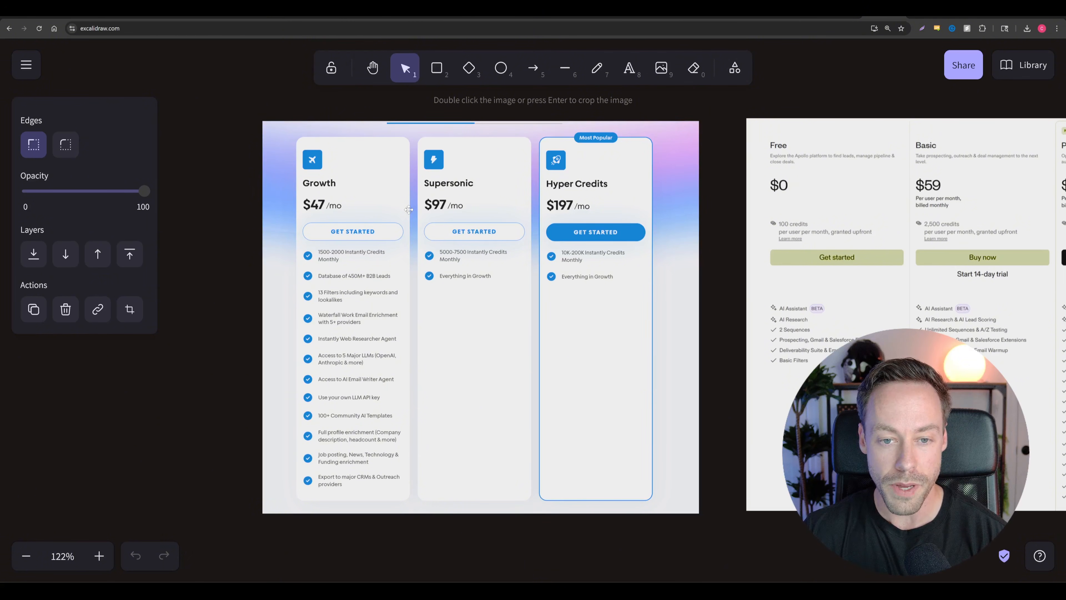
scroll(860, 281, "right", 5)
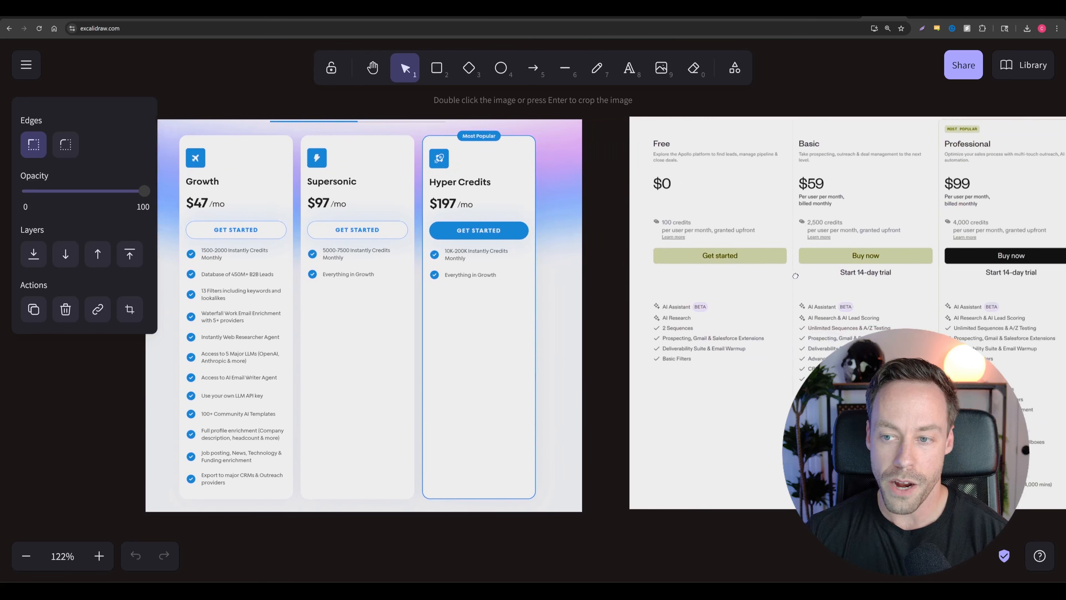
scroll(795, 276, "right", 15)
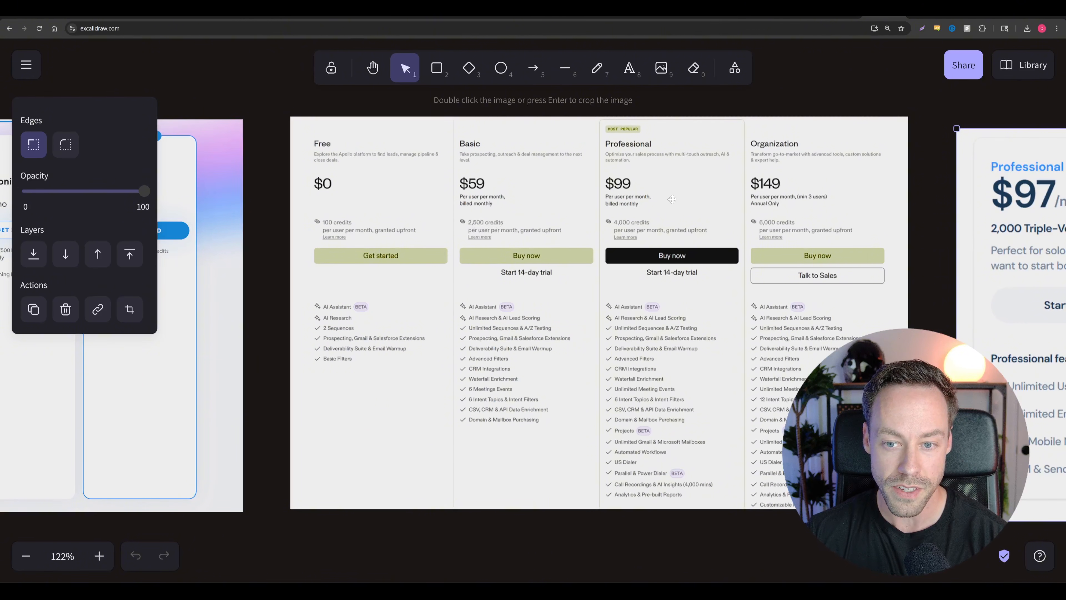
scroll(488, 224, "right", 4)
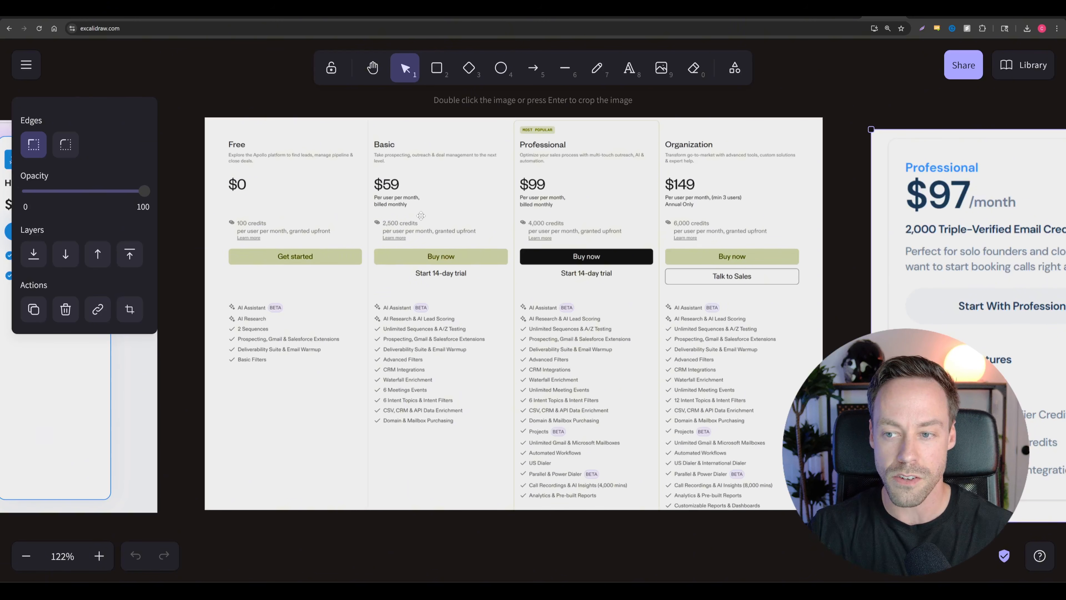
scroll(778, 312, "right", 3)
left_click_drag(778, 312, 216, 298)
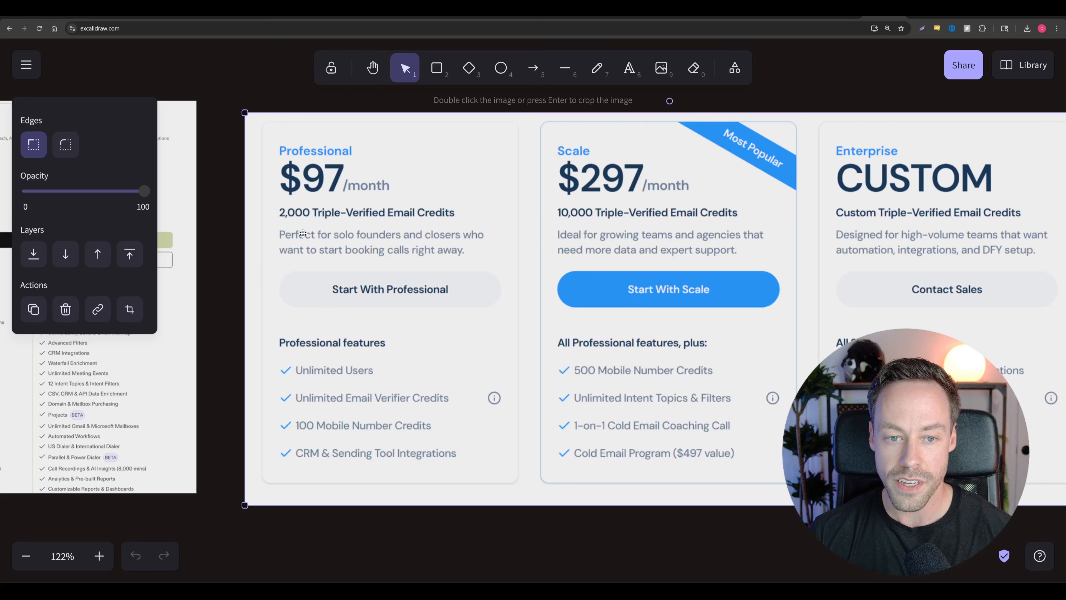
left_click_drag(221, 265, 679, 257)
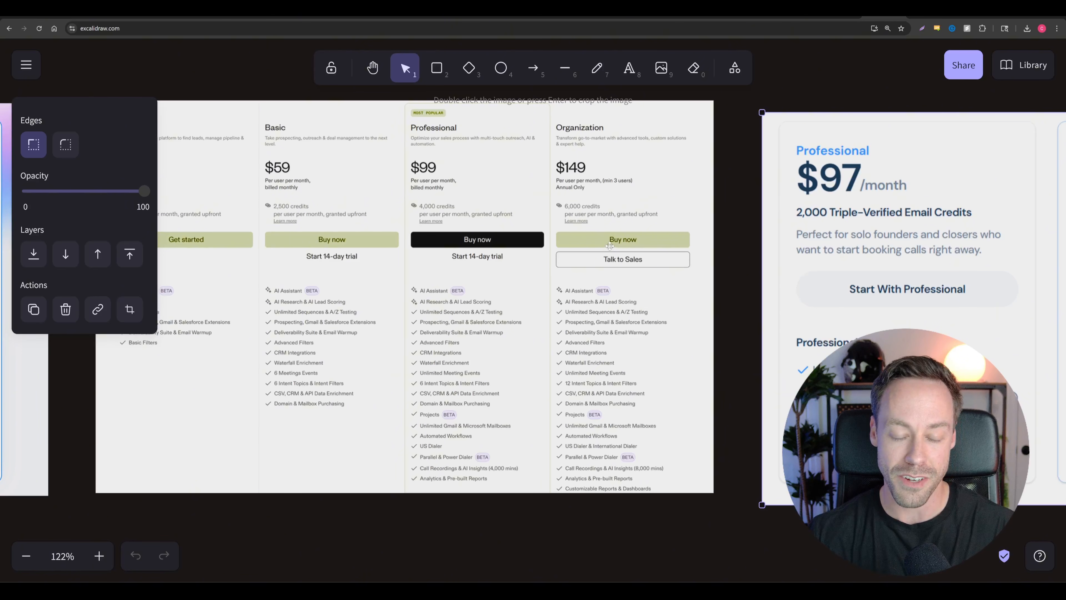
left_click_drag(319, 189, 390, 192)
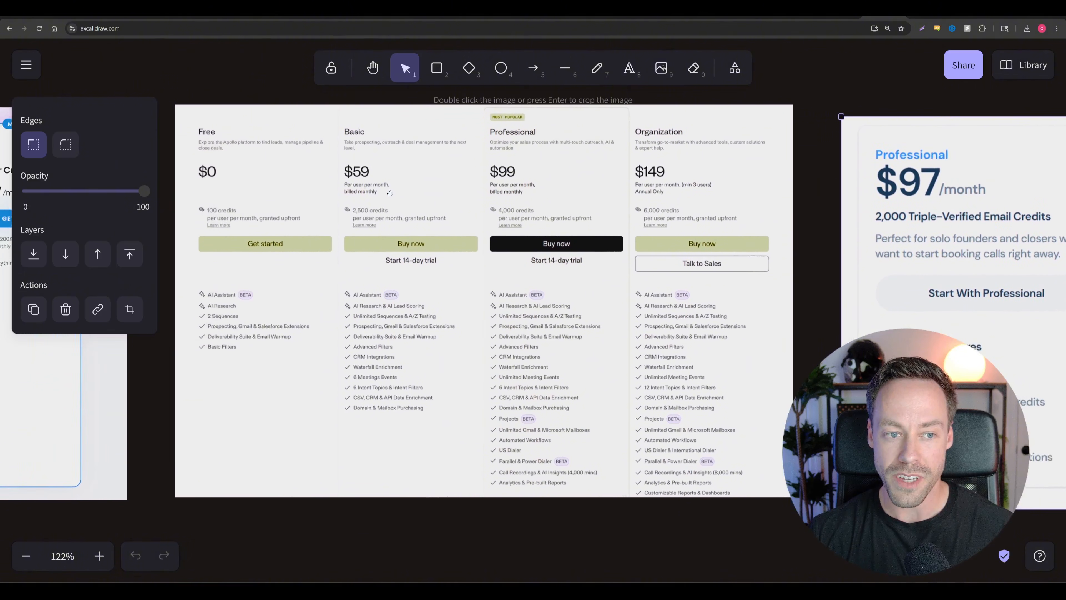
left_click_drag(266, 192, 750, 217)
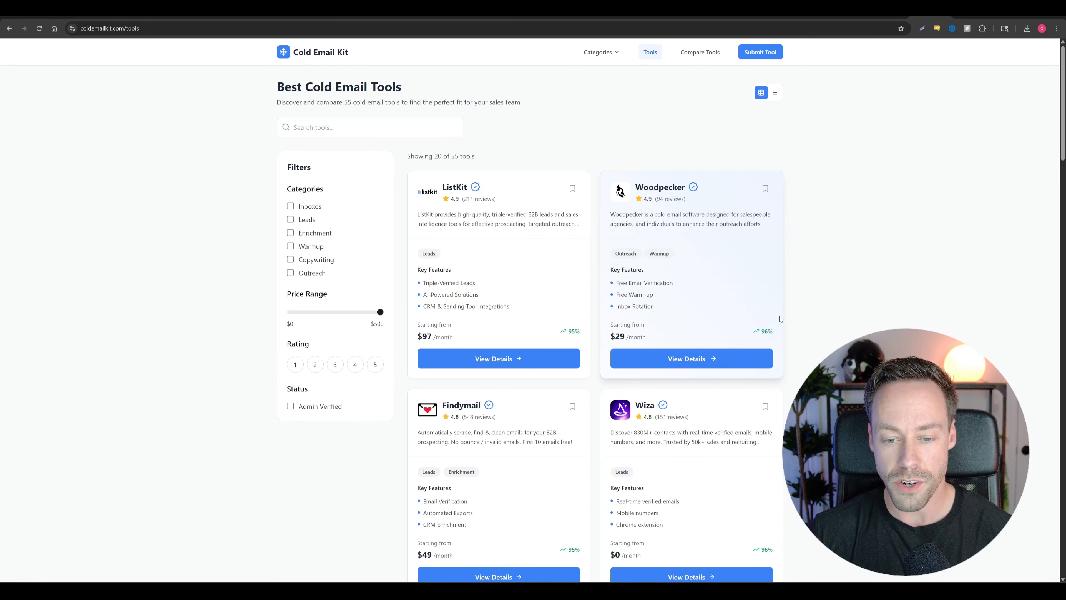
Browse the tool cards on the Cold Email Kit site to compare alternative lead and outreach tools.
scroll(779, 316, "down", 2)
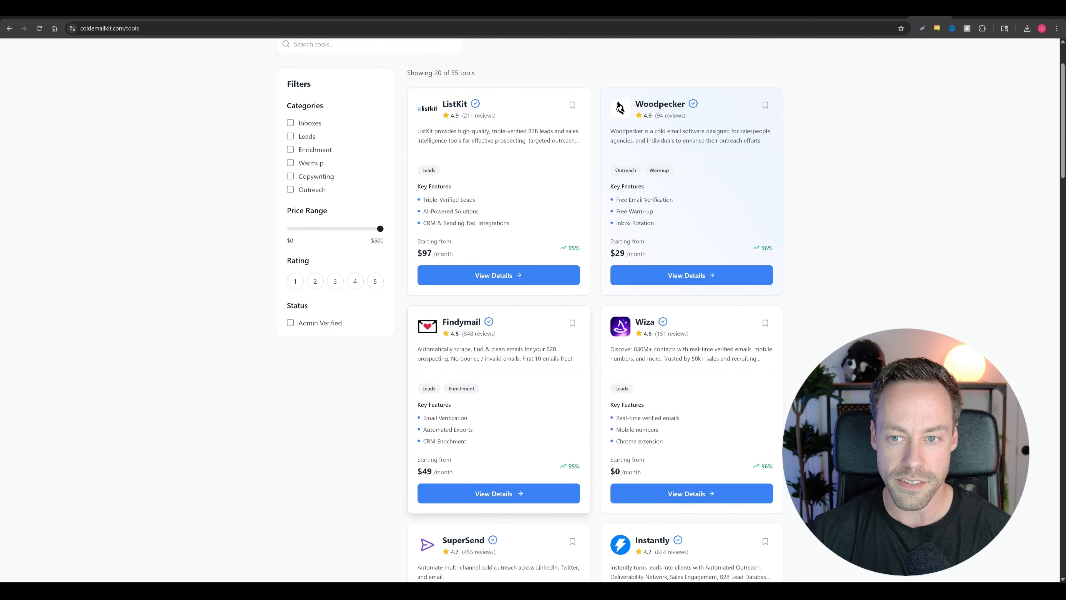
scroll(648, 353, "down", 7)
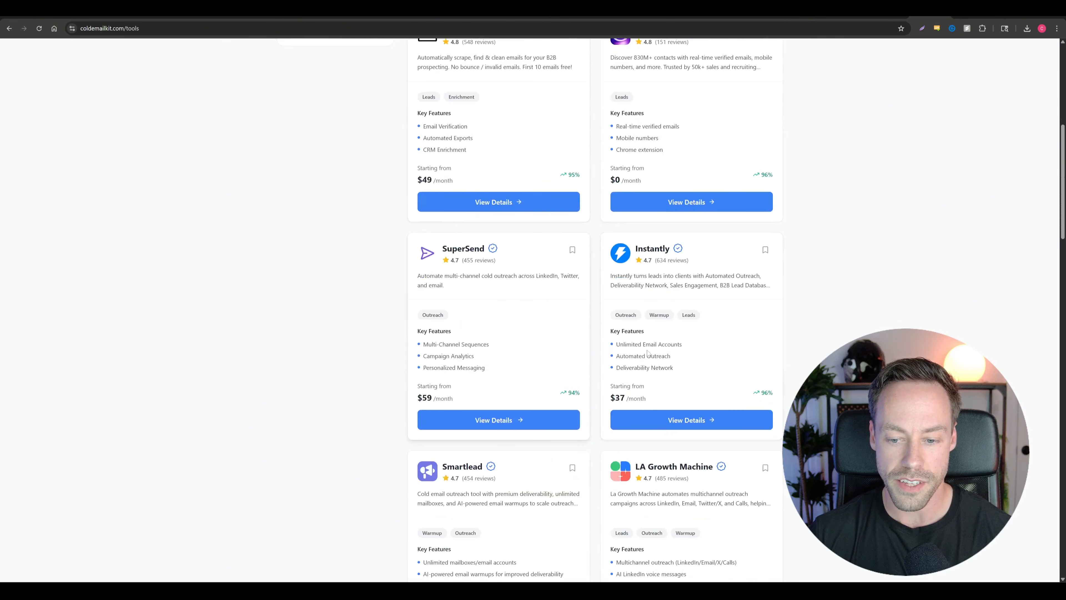
scroll(548, 336, "up", 5)
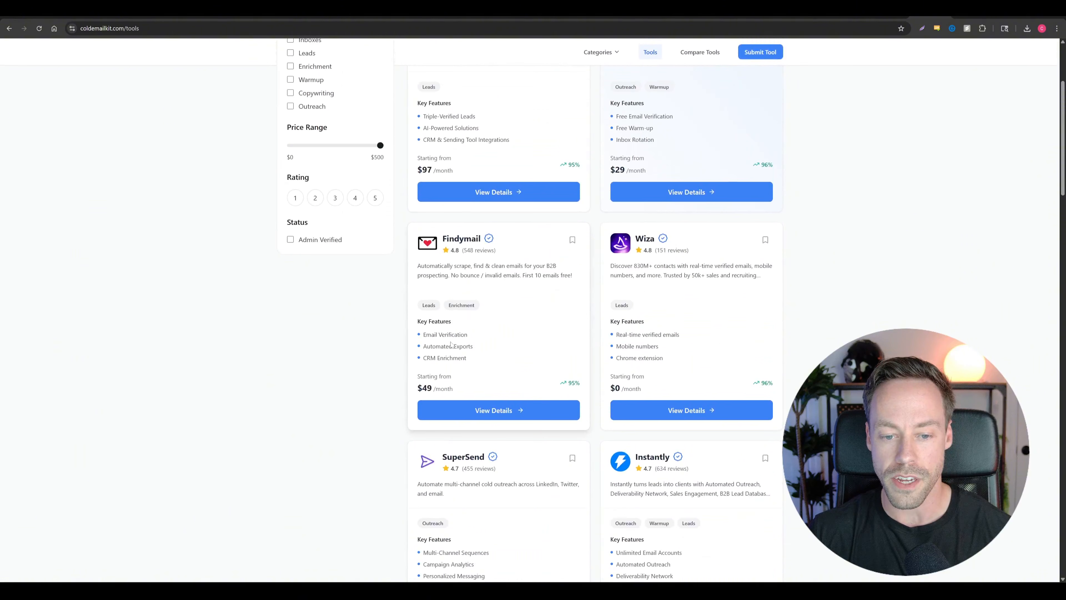
scroll(673, 345, "up", 4)
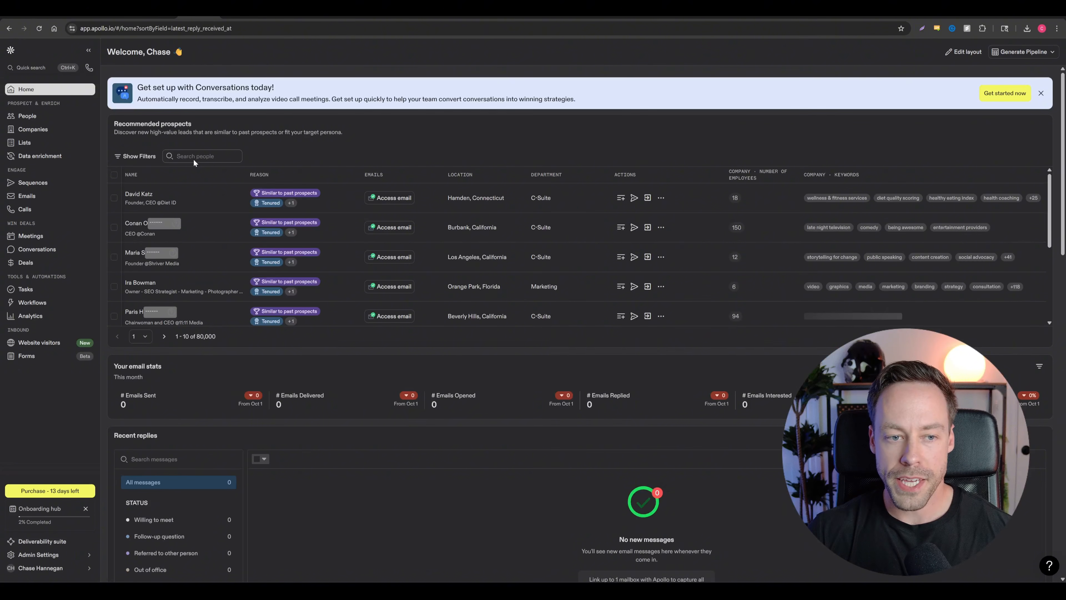
Open the people search in Apollo and survey the filters available for narrowing down leads.
left_click(35, 121)
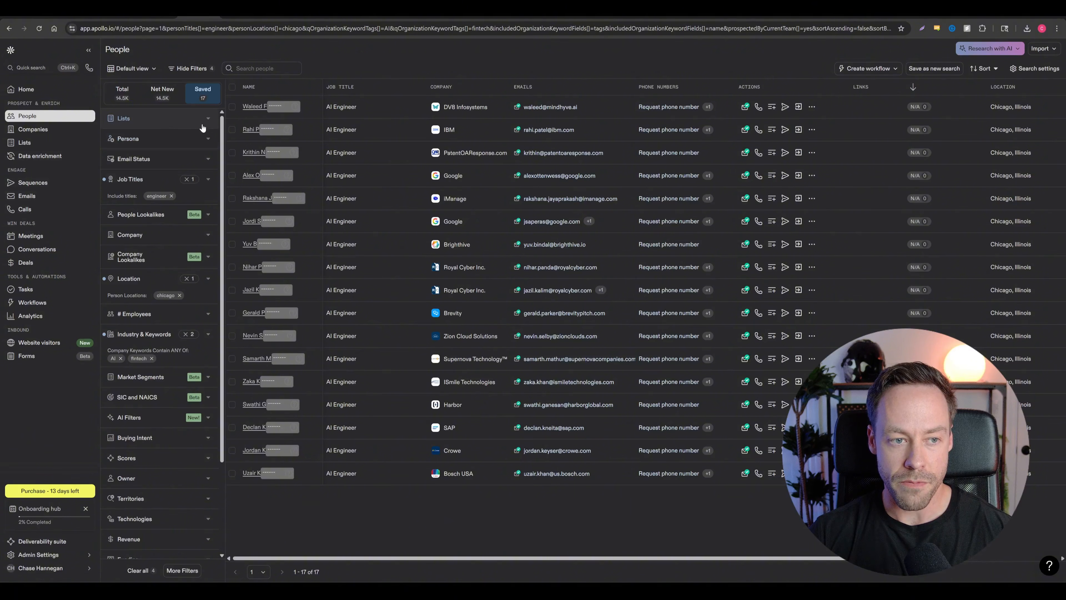
left_click(203, 138)
left_click(202, 138)
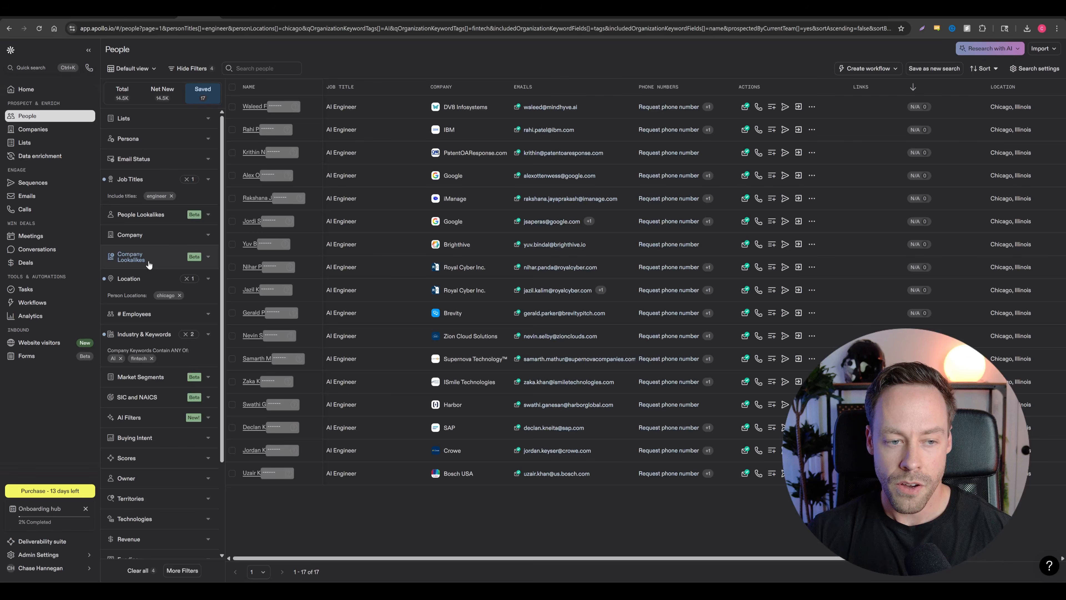
scroll(151, 441, "down", 3)
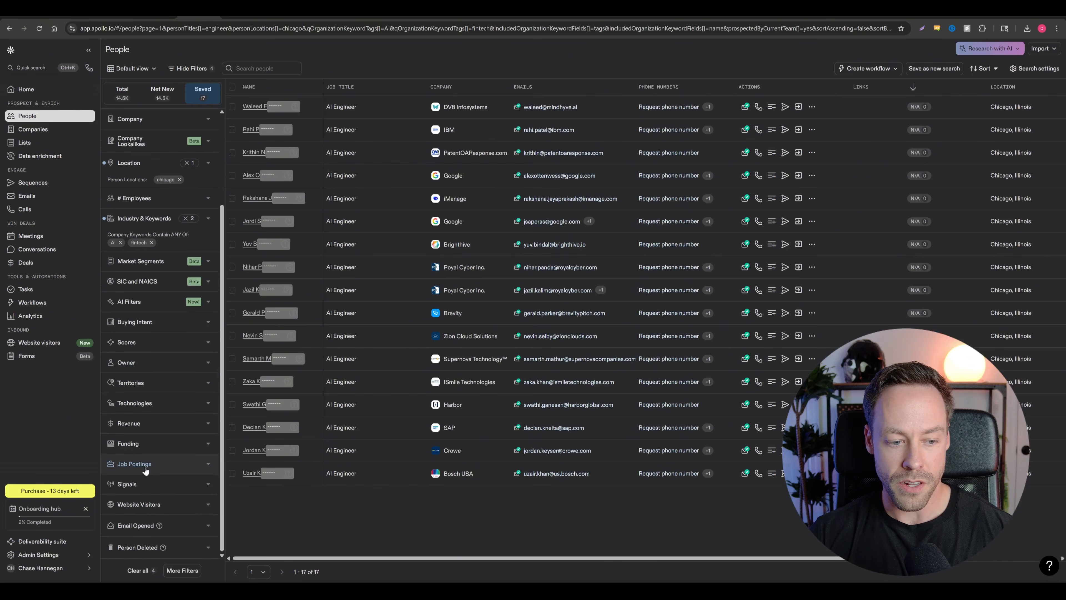
scroll(139, 464, "up", 1)
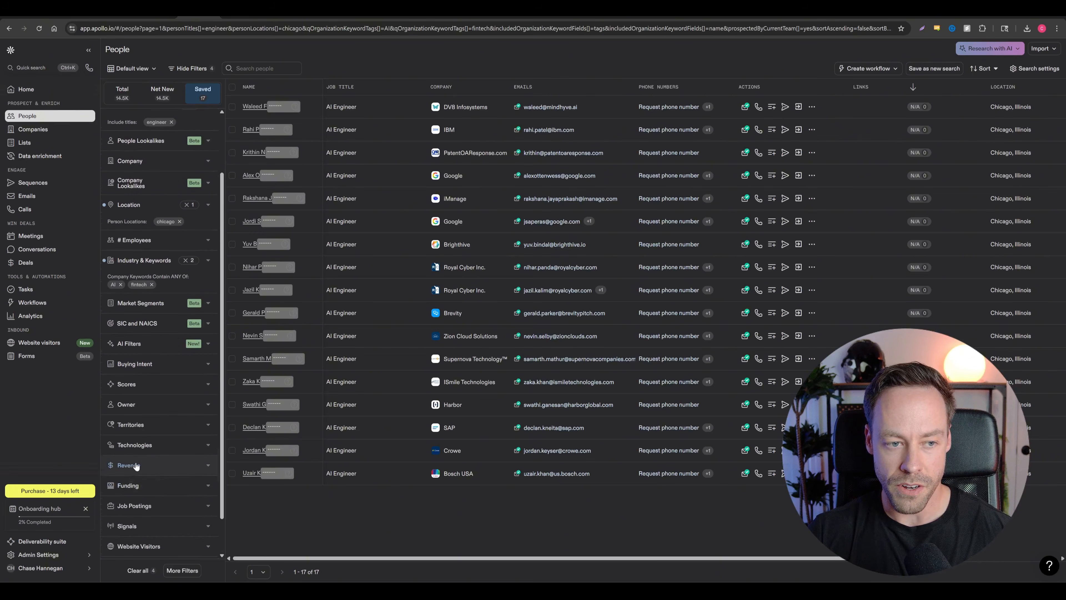
scroll(176, 361, "up", 2)
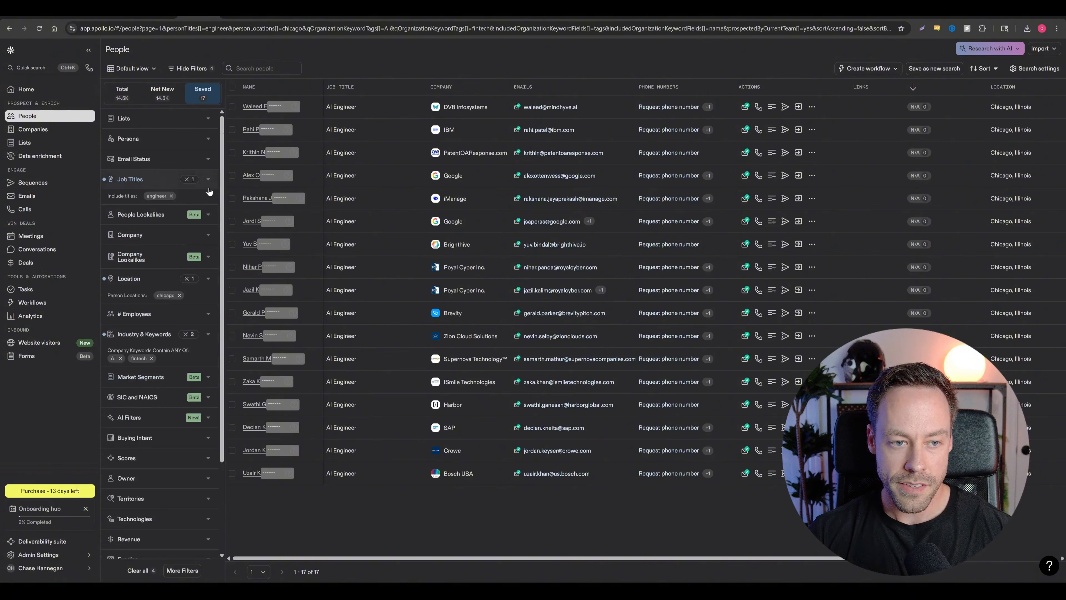
Check the engineer entry in the job titles filter and set the contact location filter to chicago illinois.
left_click(209, 179)
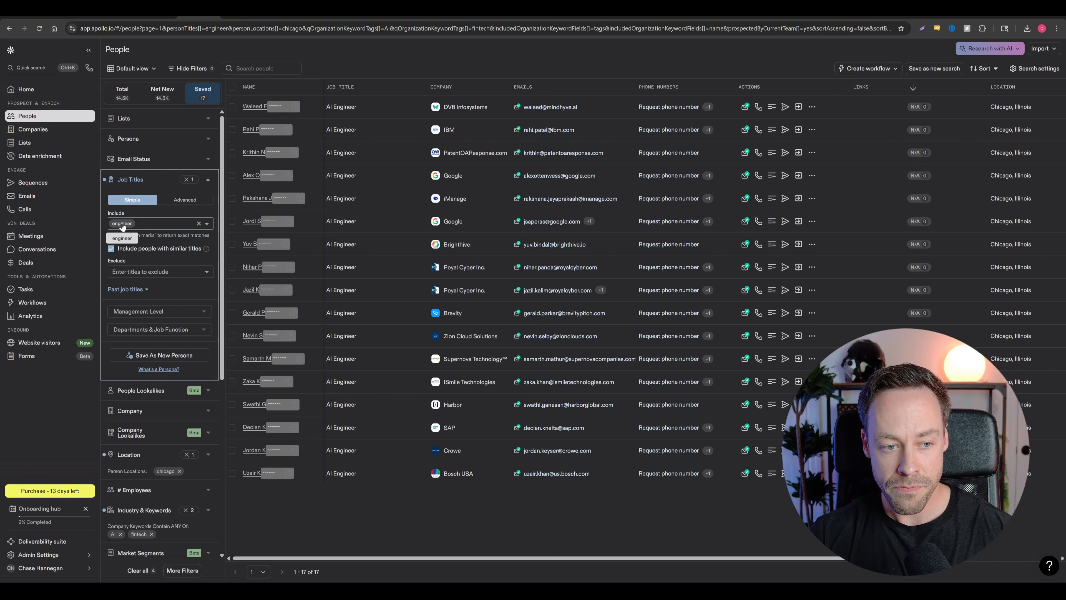
scroll(160, 260, "down", 4)
left_click(209, 297)
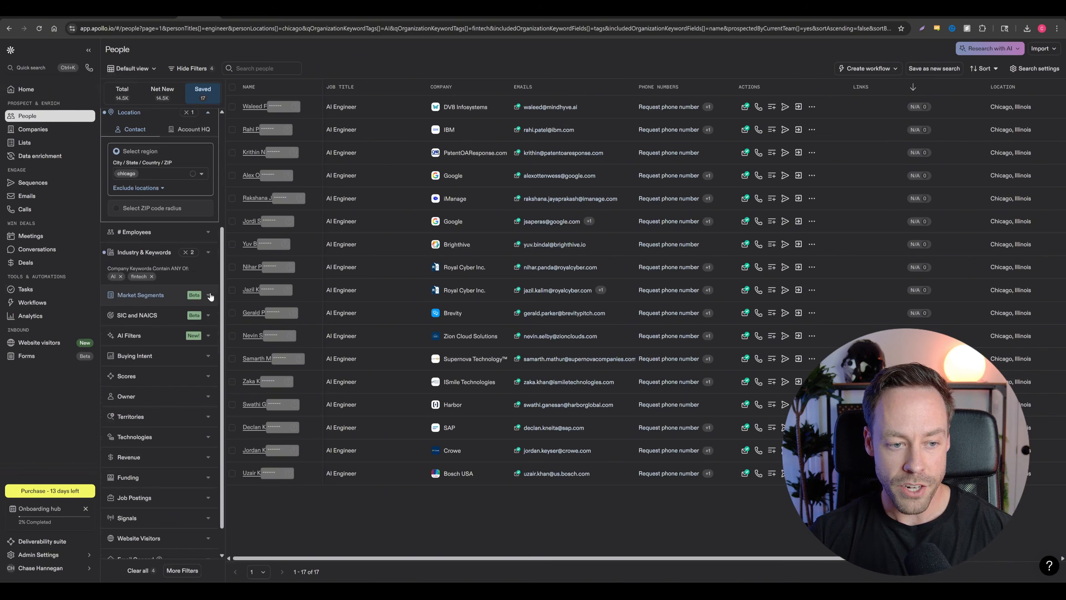
scroll(141, 228, "up", 1)
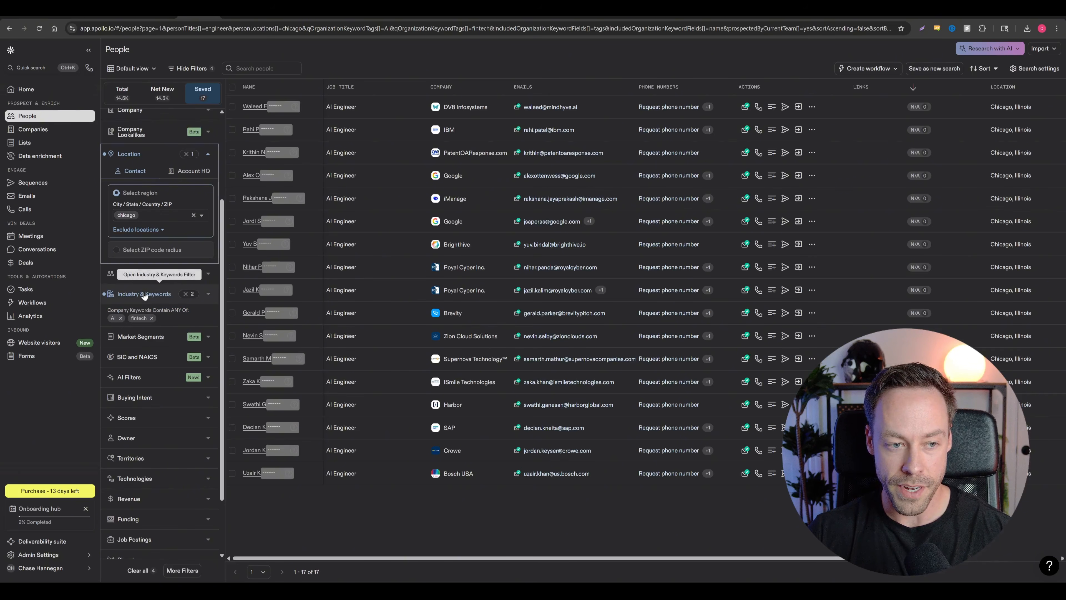
scroll(144, 295, "up", 3)
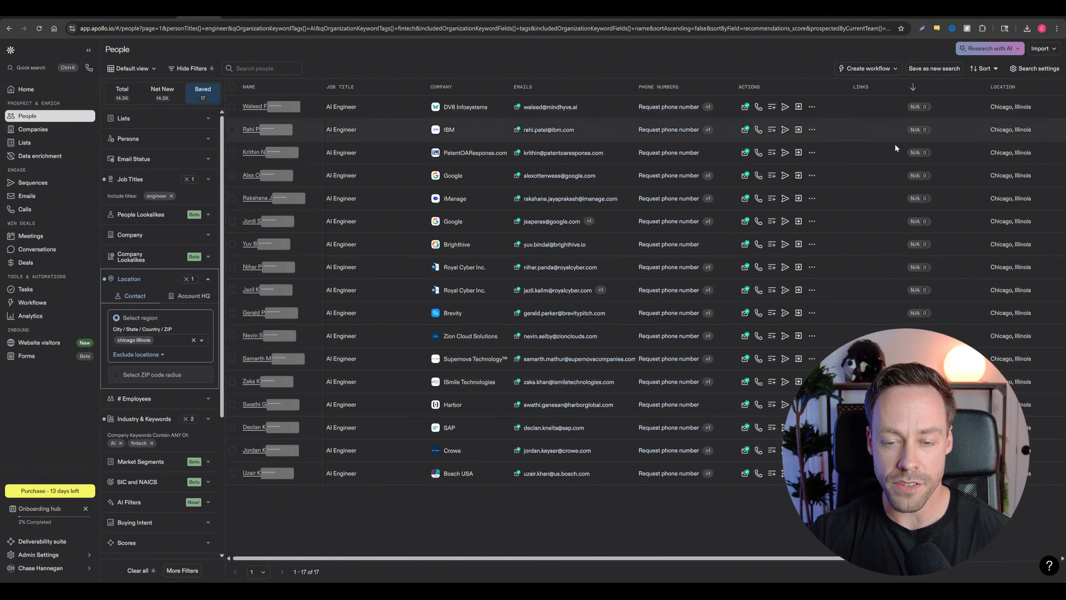
Select all saved people in the filtered lead list.
left_click_drag(296, 554, 415, 552)
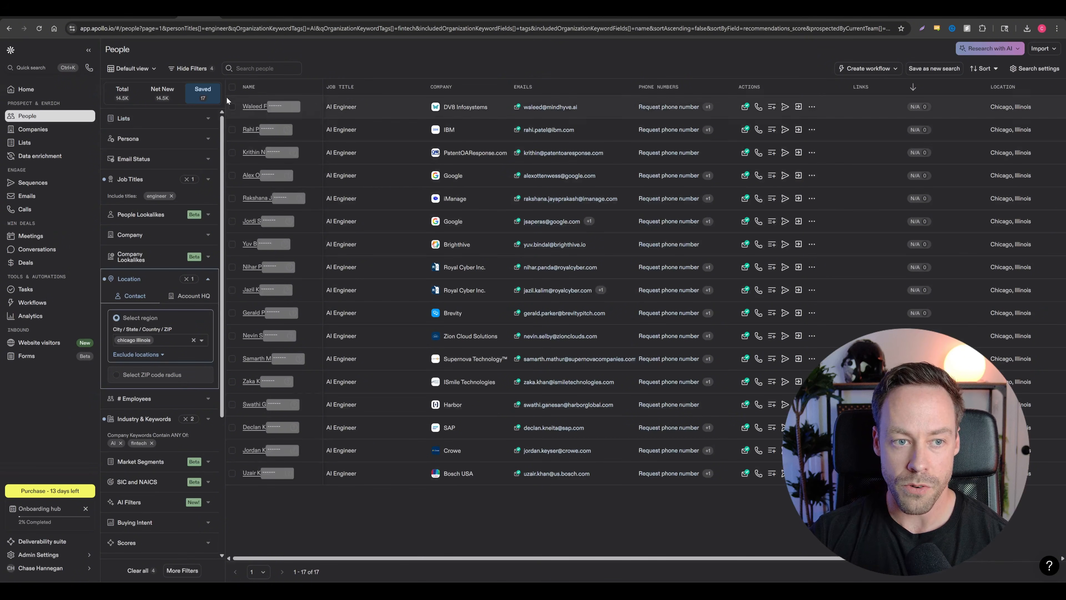
left_click(231, 87)
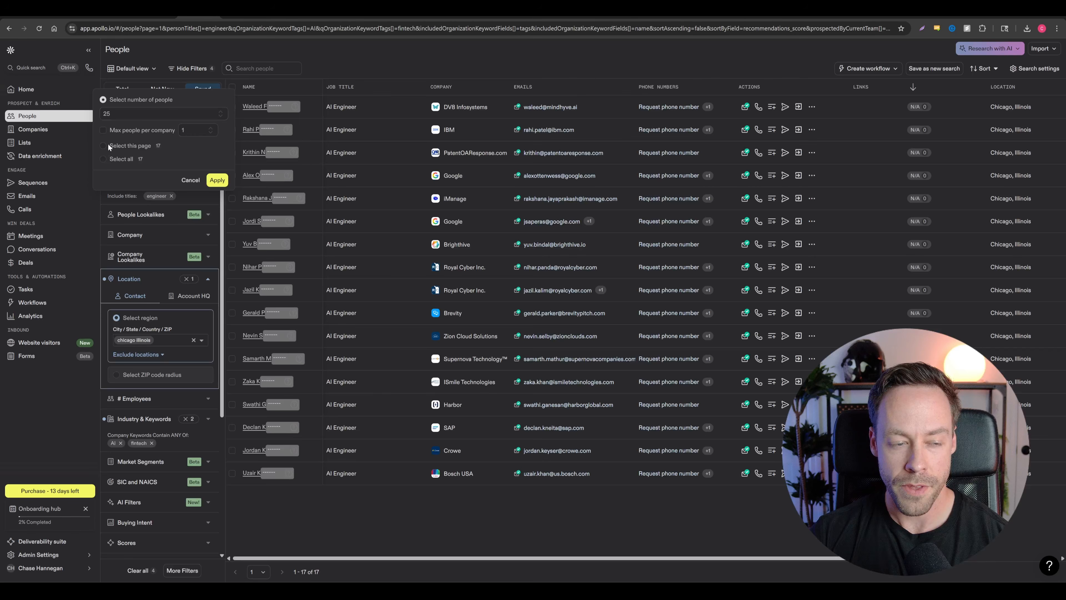
left_click(103, 158)
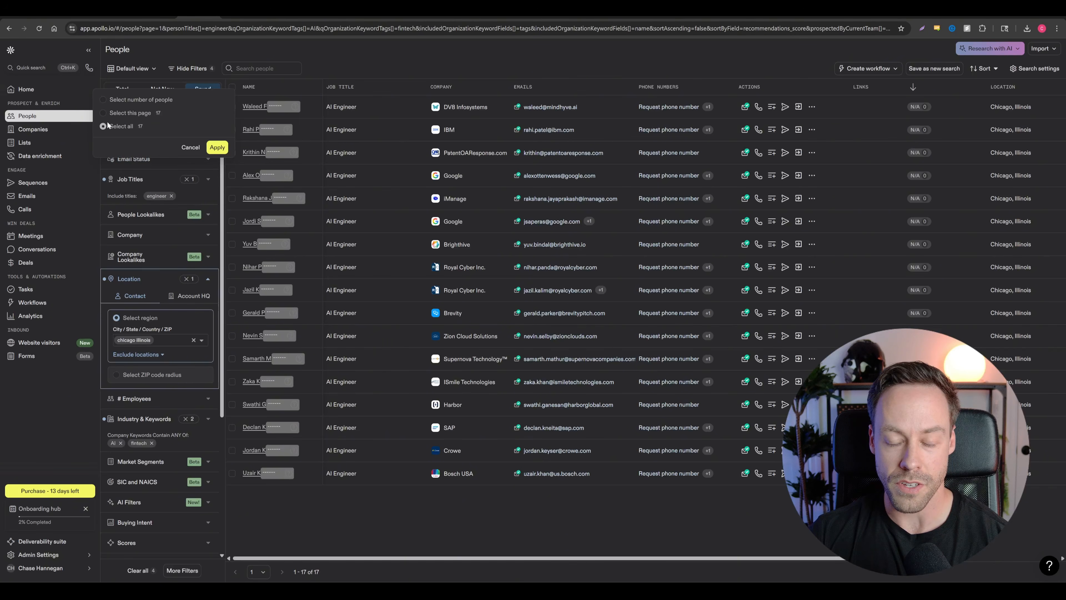
left_click(218, 148)
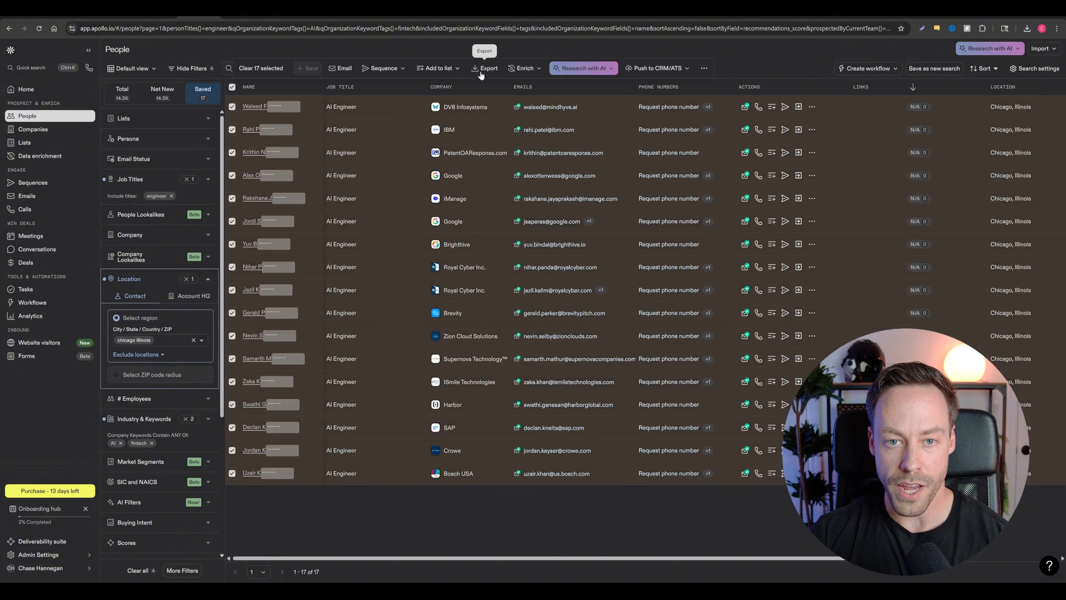
Export the selected leads to CSV with verified emails only.
left_click(486, 71)
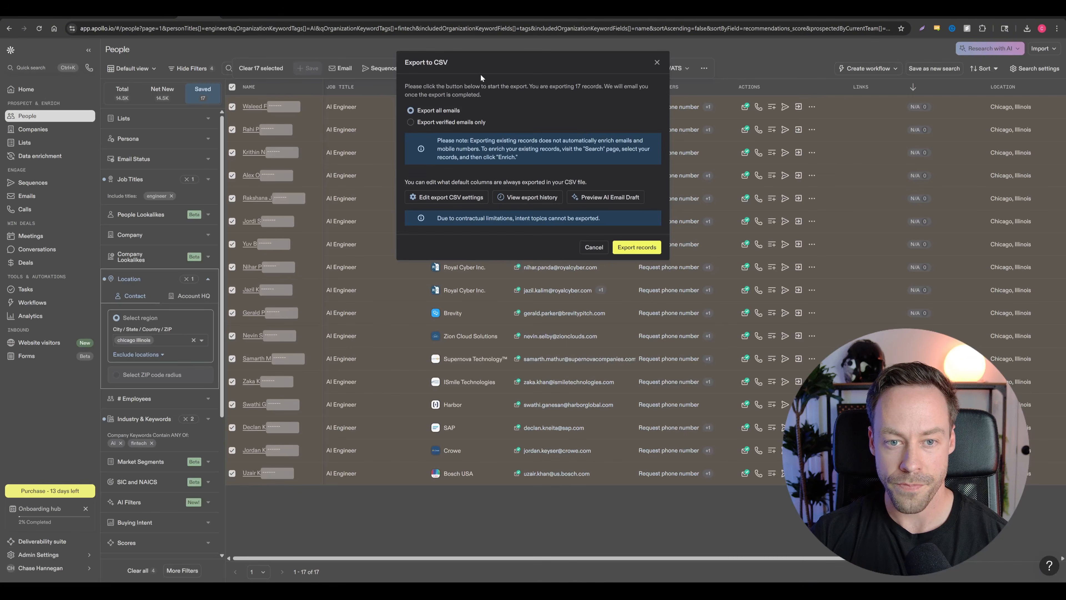
left_click(410, 122)
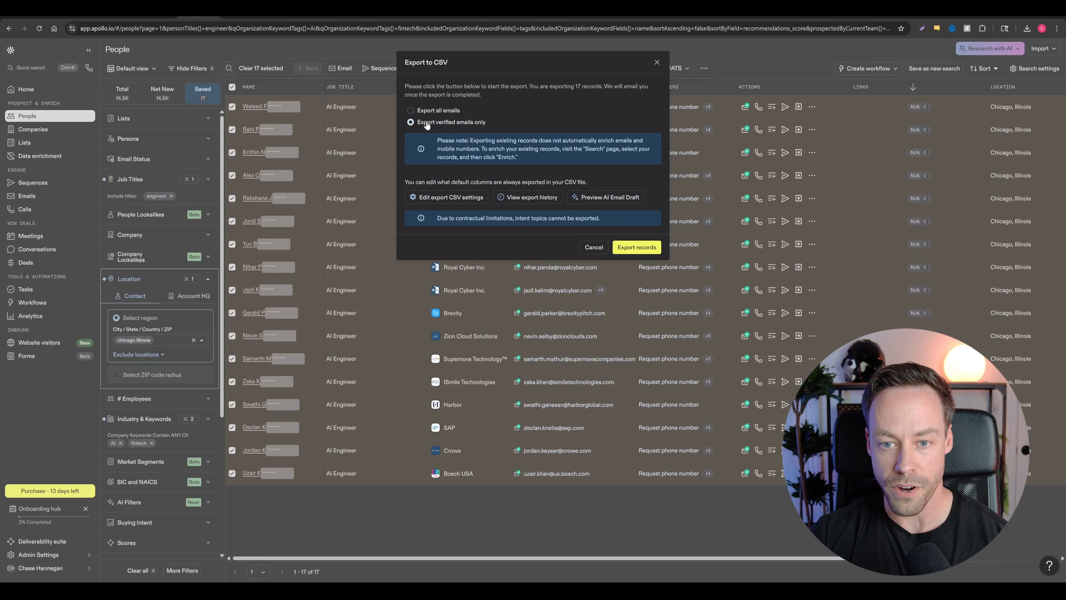
left_click(637, 248)
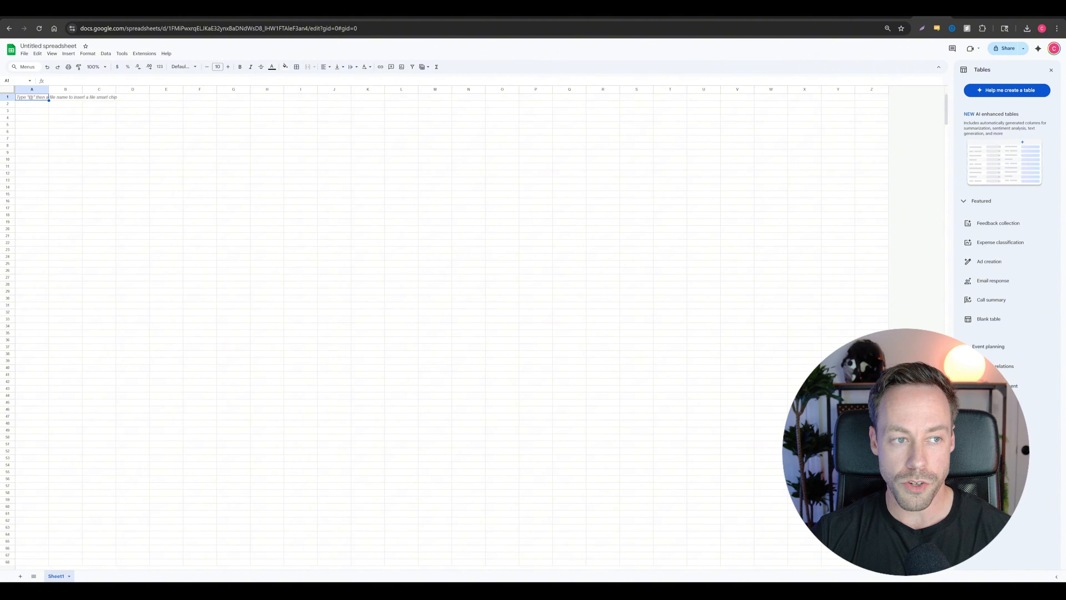
Switch to a blank Google Sheets spreadsheet and upload the exported file apollo-contacts-export (3) into it.
left_click(24, 54)
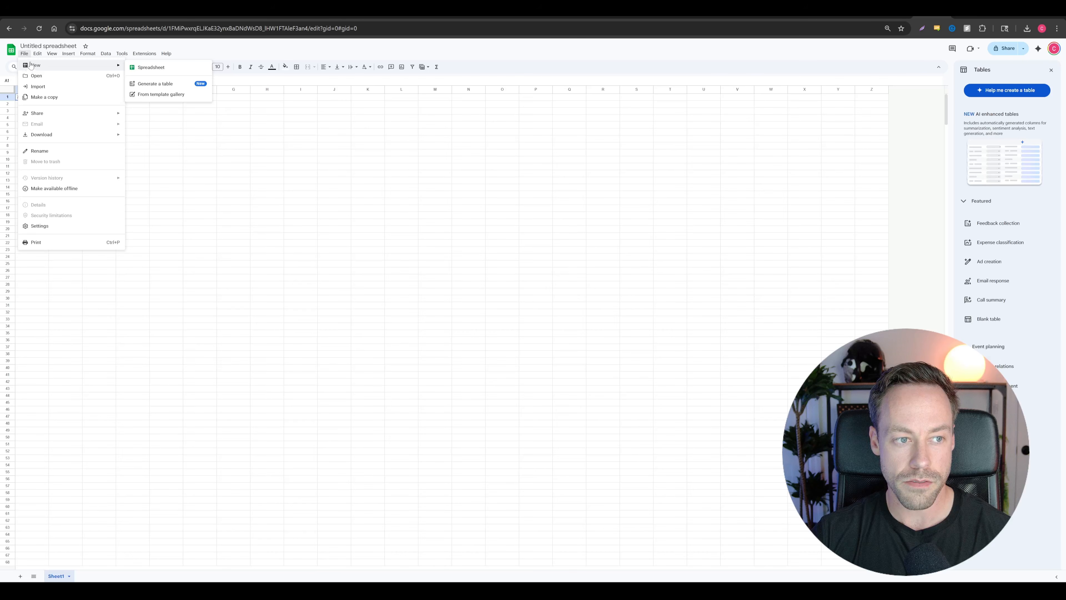
left_click(33, 76)
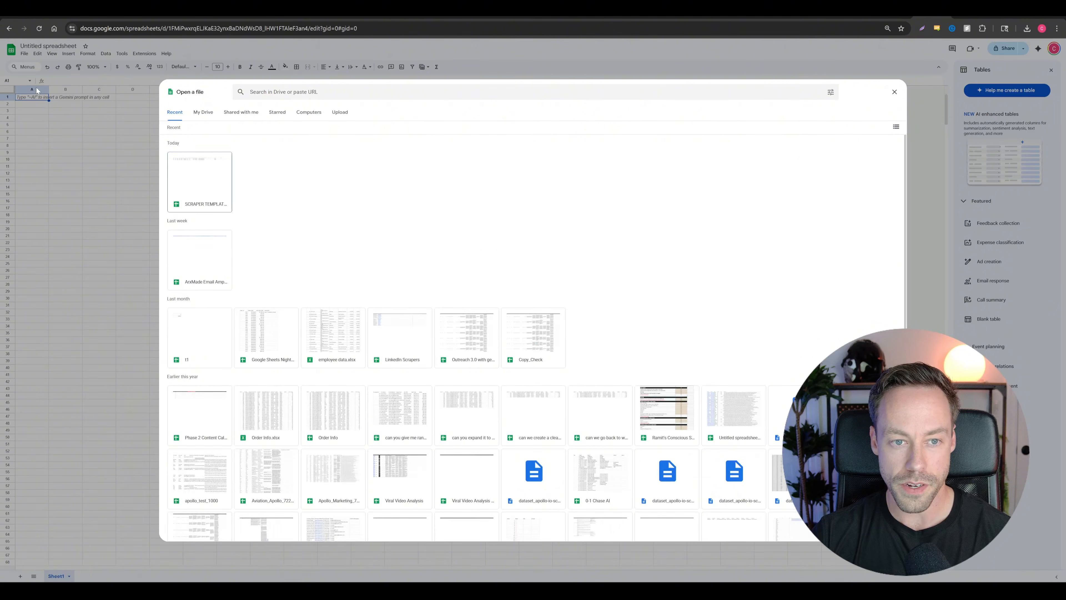
left_click(348, 114)
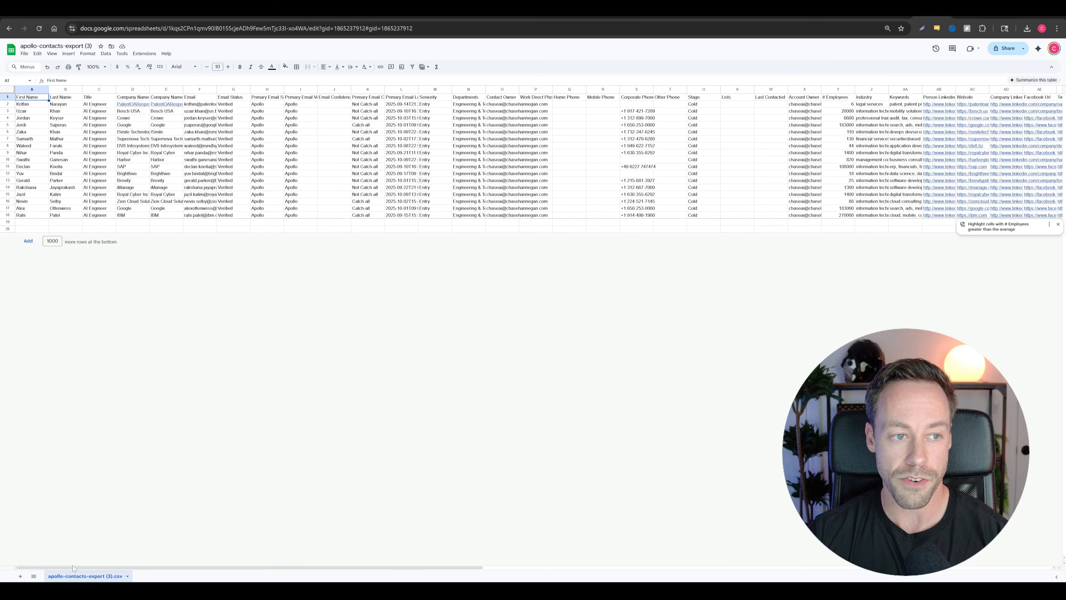
Look across the columns of the imported contacts and rename the spreadsheet Test_2.
left_click_drag(133, 569, 159, 570)
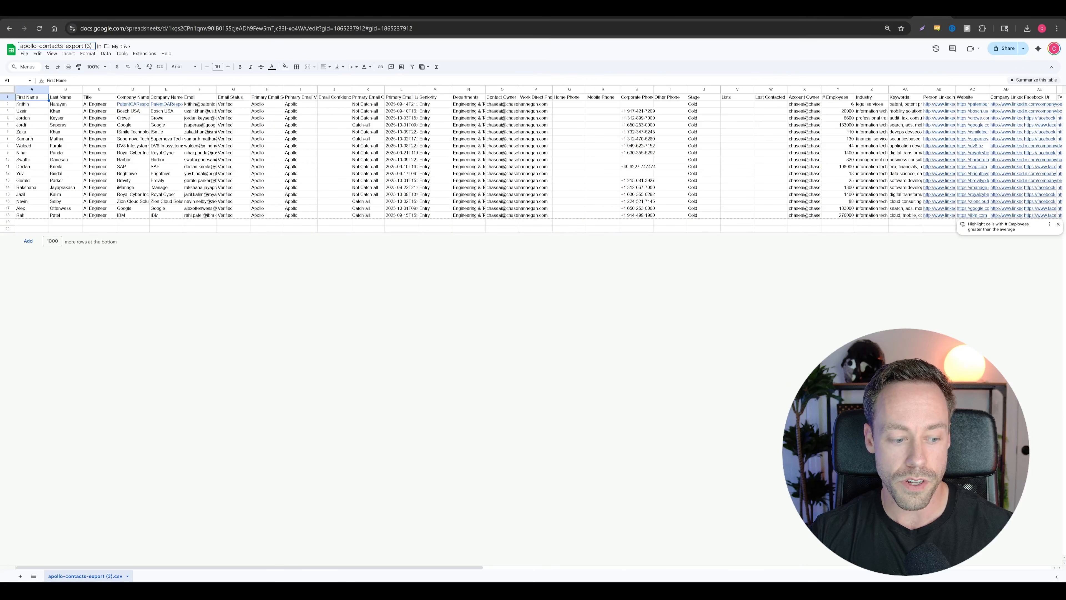
left_click(49, 45)
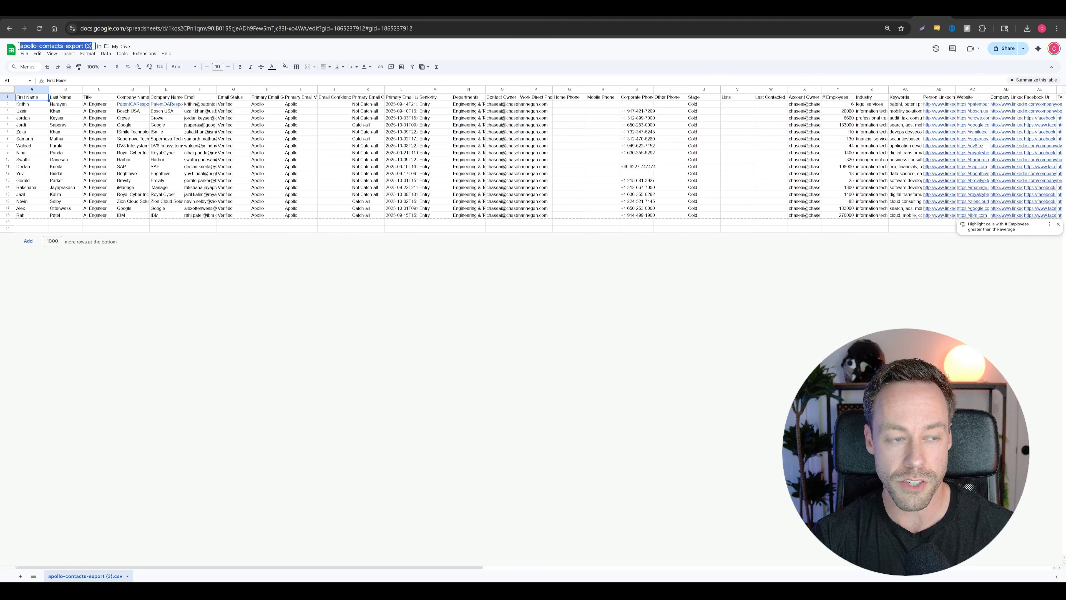
type("Test")
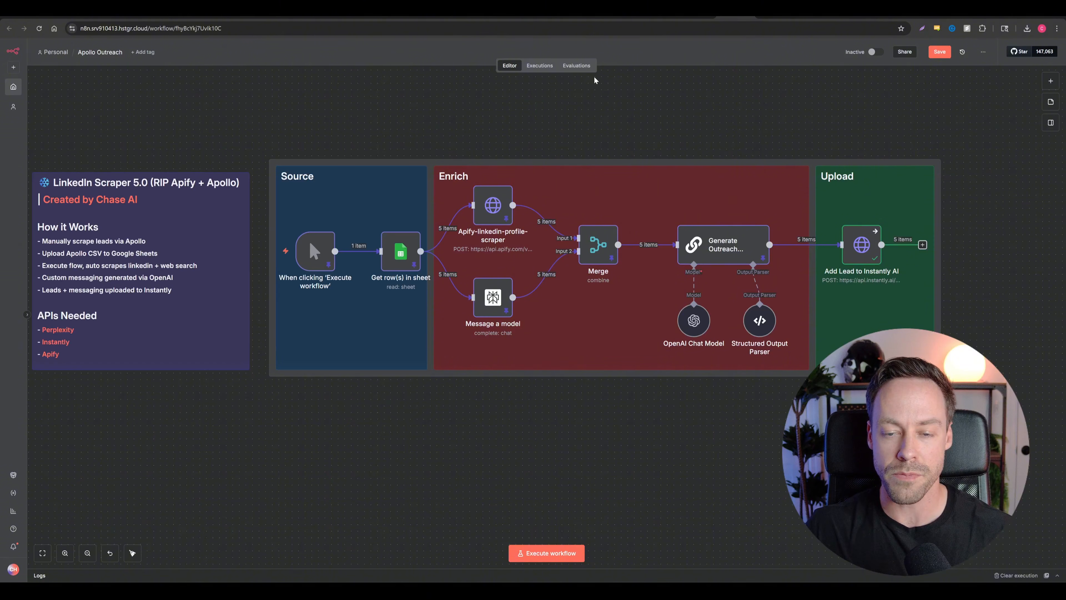
Switch to the n8n Apollo Outreach workflow and examine its Source section and the settings of the Get row(s) in sheet node.
scroll(341, 155, "down", 2)
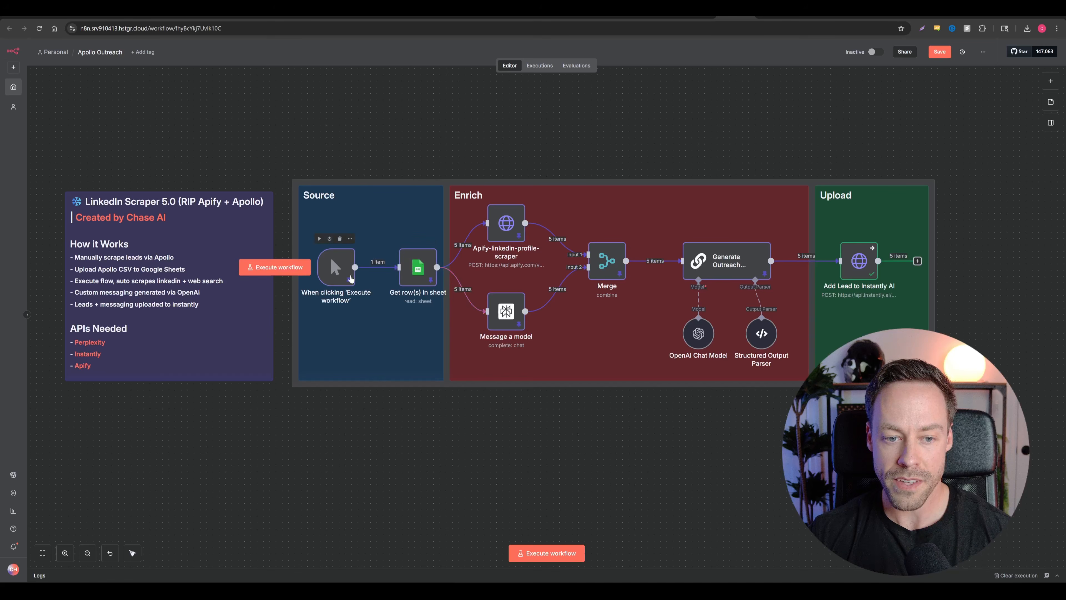
scroll(353, 326, "up", 3)
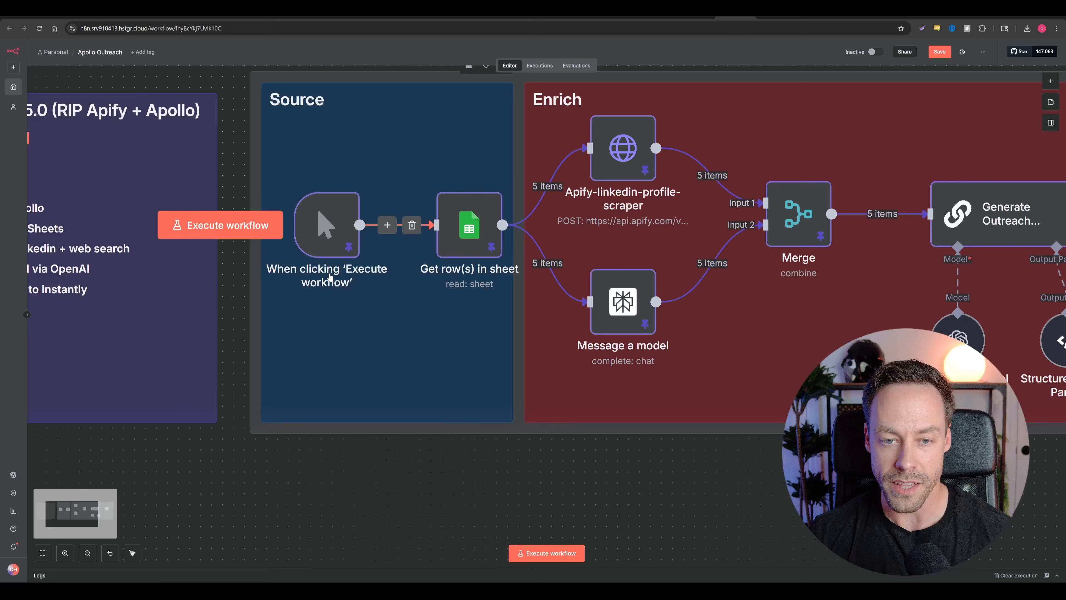
scroll(330, 283, "down", 3)
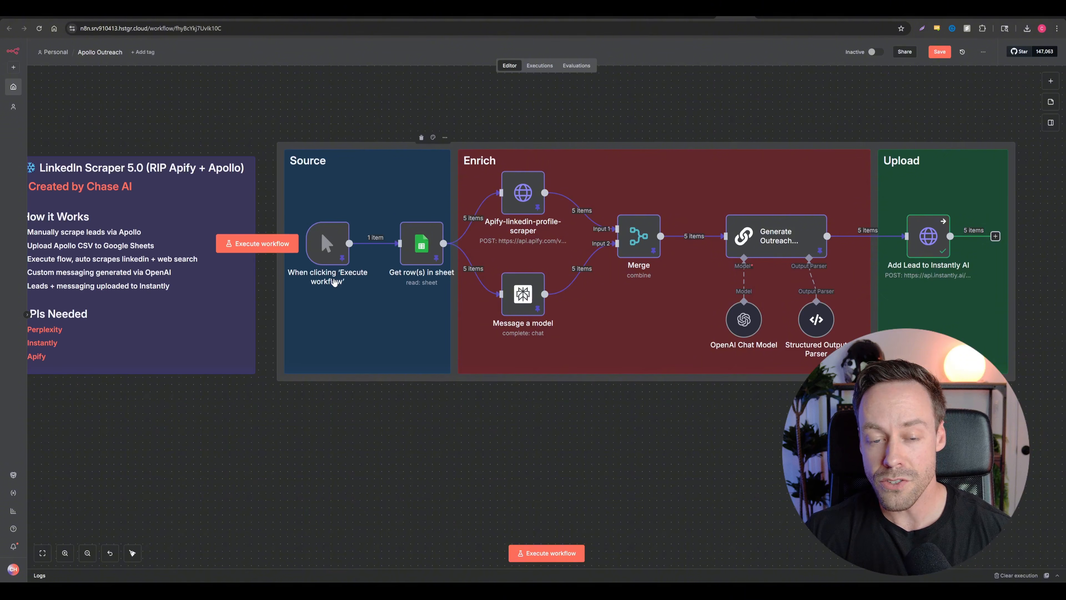
double_click(421, 244)
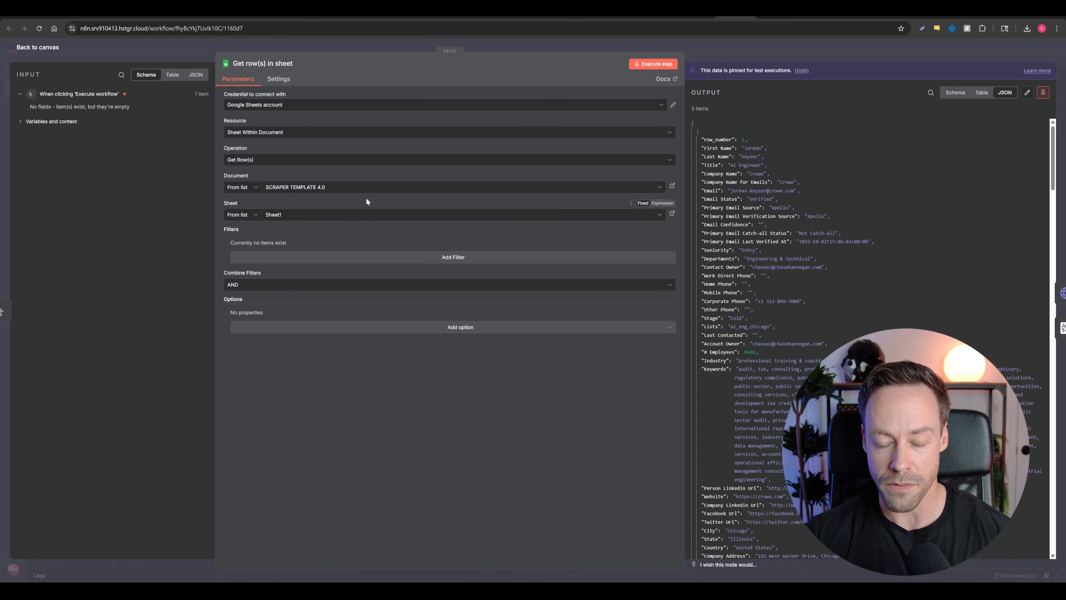
key("Escape")
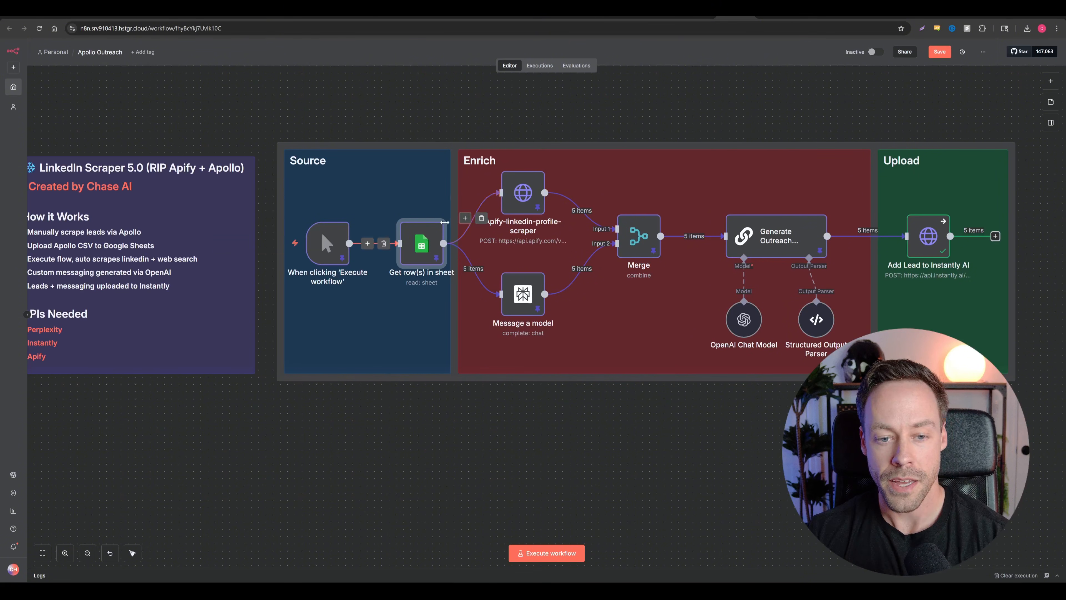
Set the Get row(s) in sheet node's document to Test_2 and its sheet to apollo-contacts-export (3).csv.
double_click(410, 239)
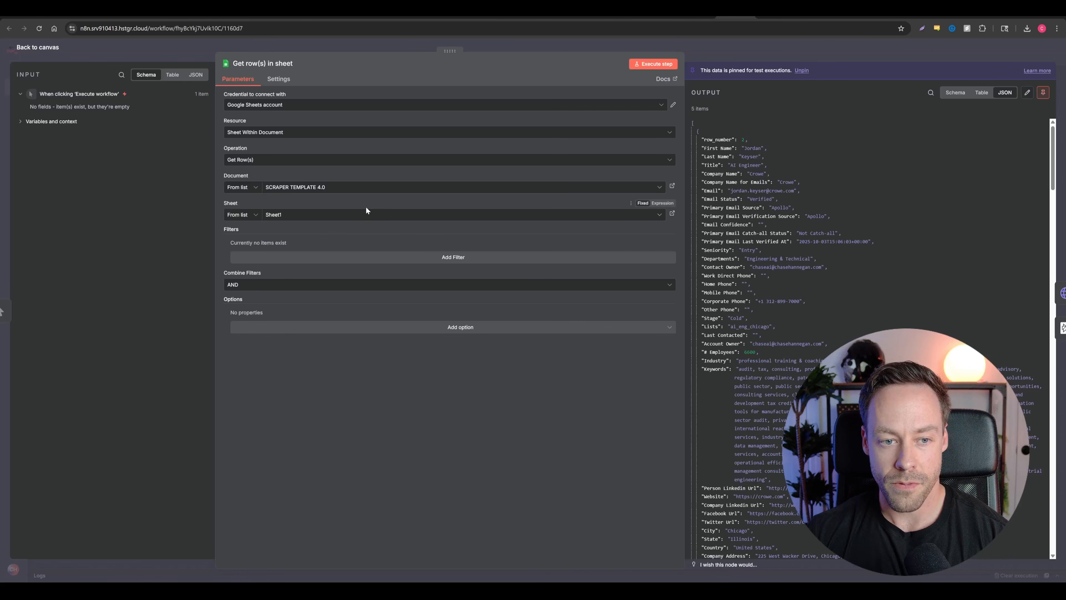
left_click_drag(225, 176, 283, 173)
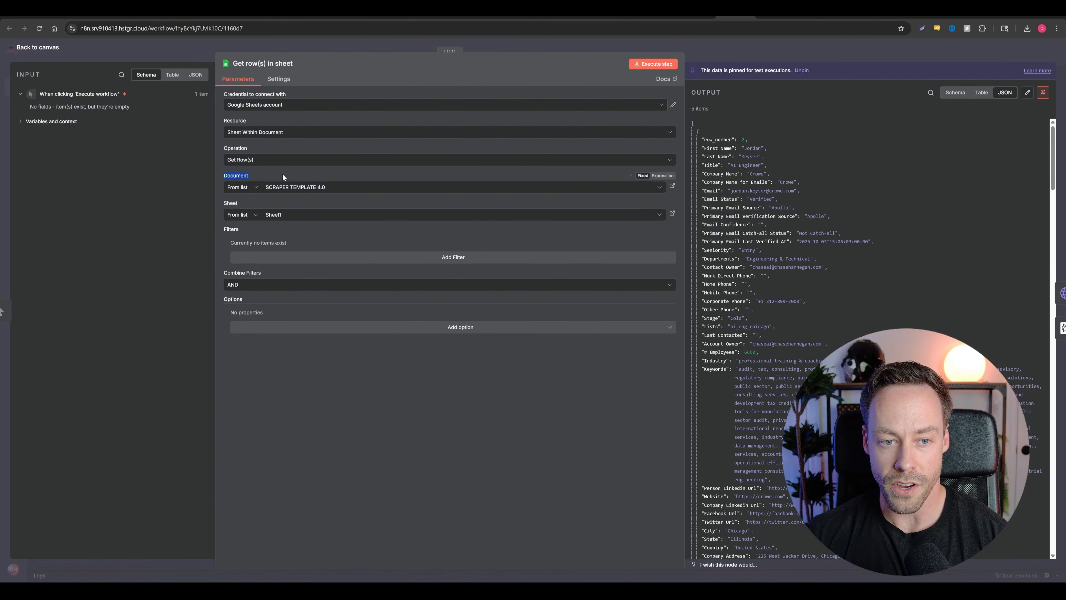
left_click(374, 192)
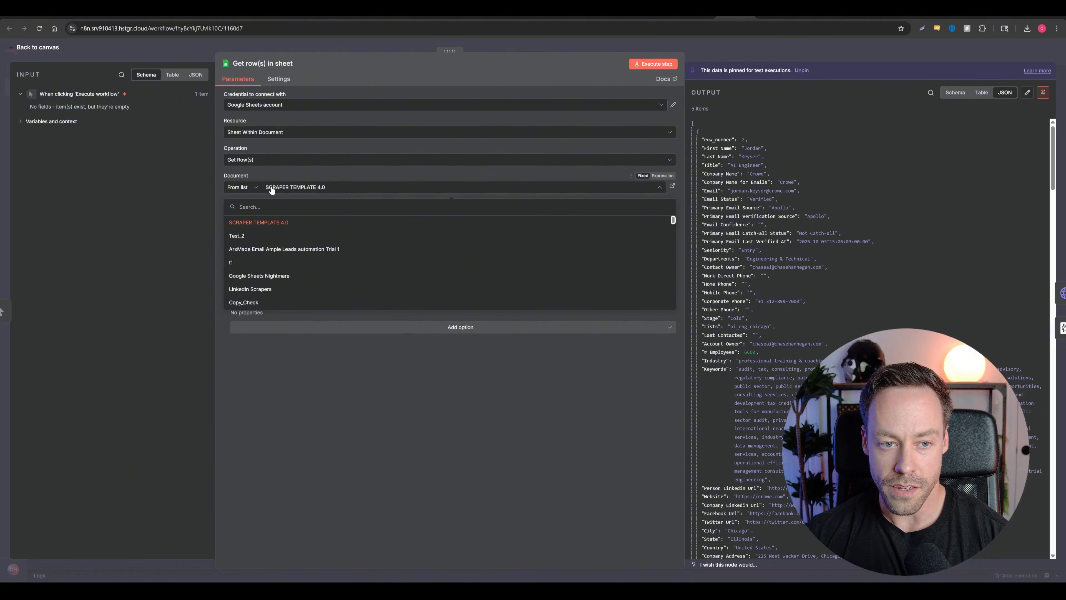
left_click(254, 236)
left_click(283, 218)
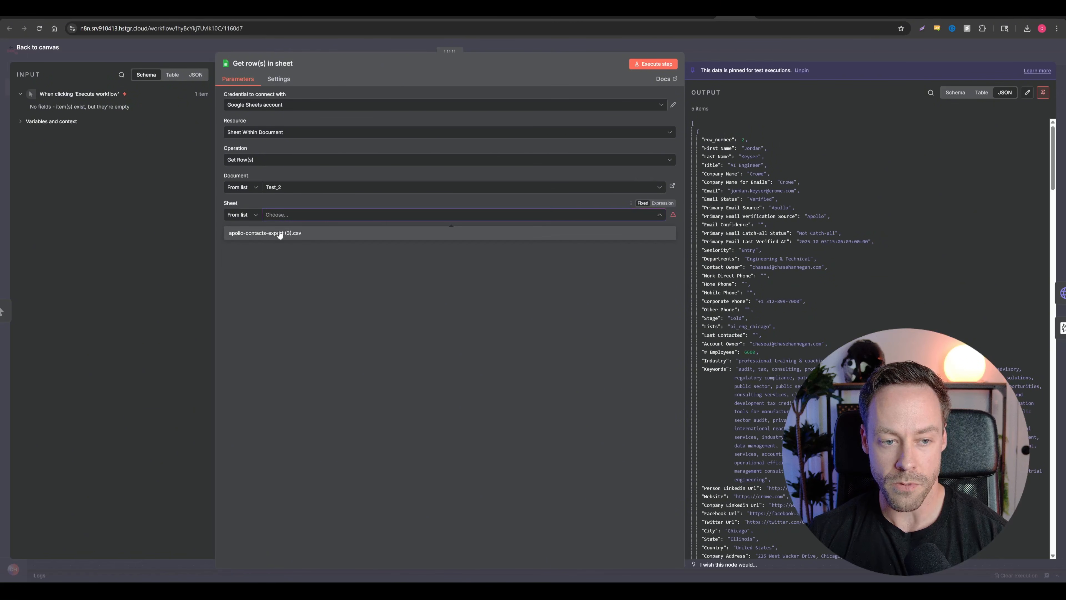
left_click(279, 233)
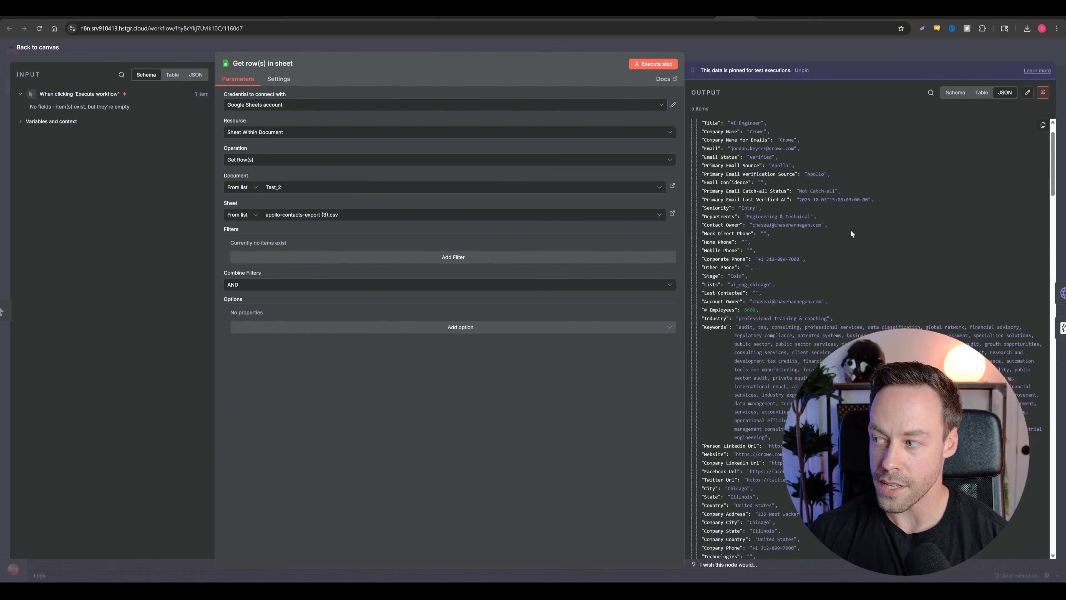
Read through the lead fields in the Get row(s) in sheet node's JSON output, then return to the canvas.
scroll(844, 229, "down", 20)
scroll(841, 226, "down", 20)
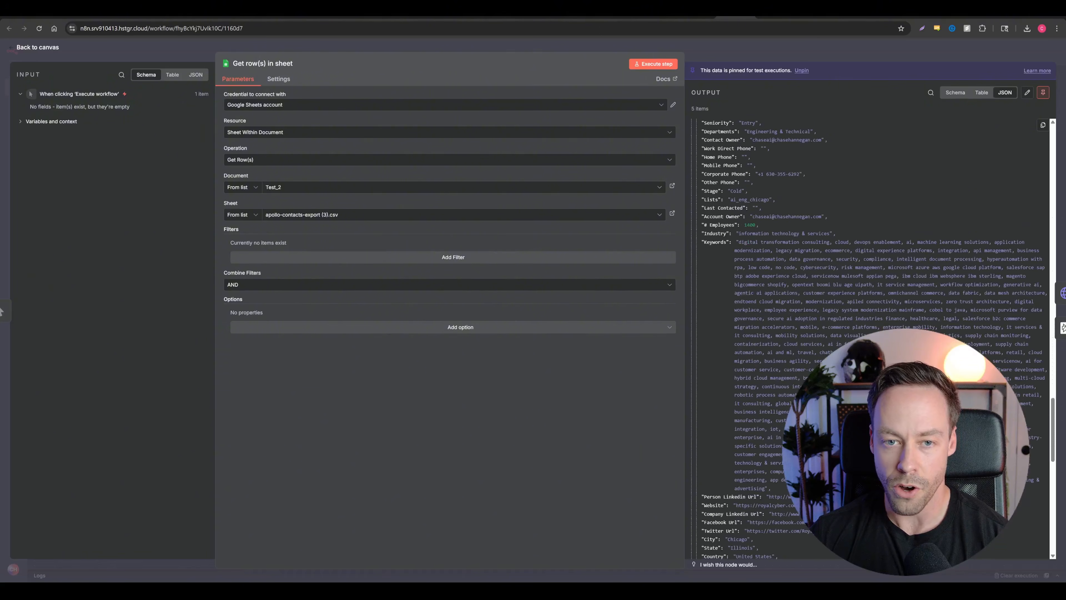
left_click(44, 47)
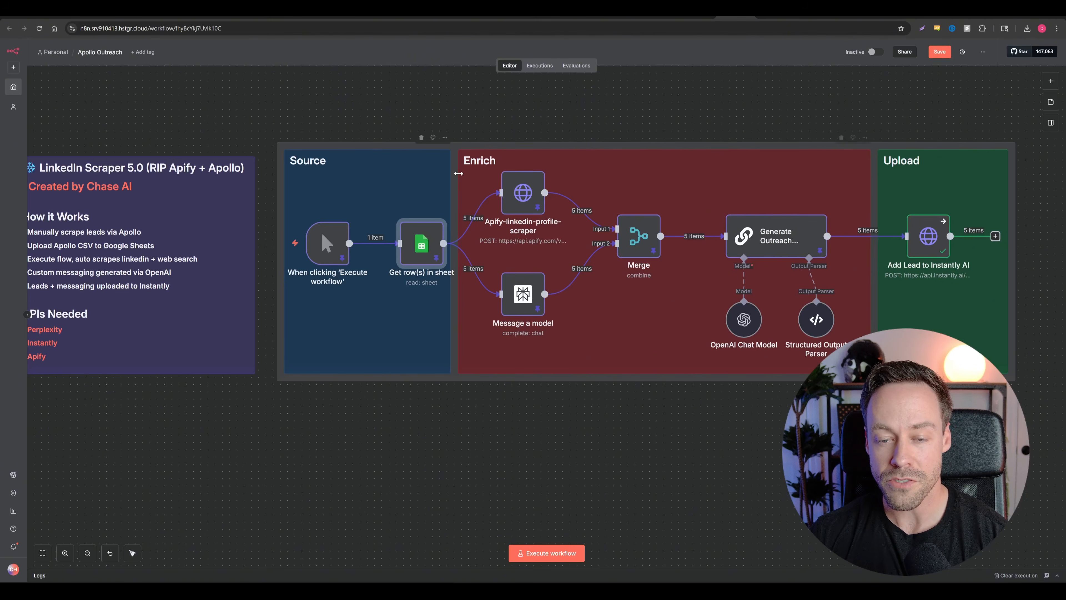
Examine how the Enrich section branches through the Apify-linkedin-profile-scraper and Message a model nodes into Merge.
scroll(551, 201, "up", 1)
scroll(551, 200, "up", 2)
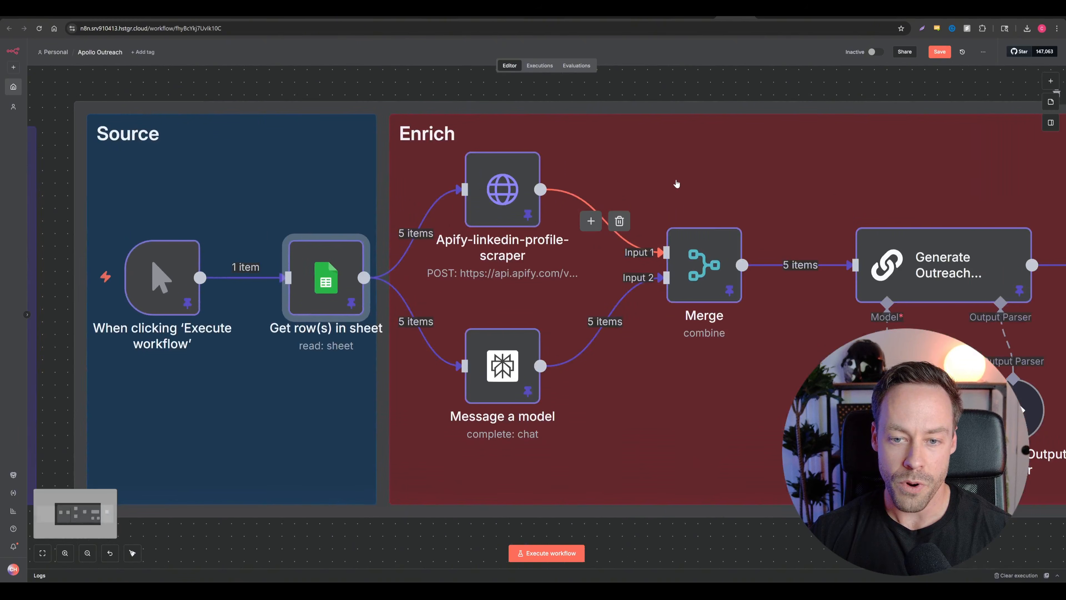
scroll(678, 178, "down", 1)
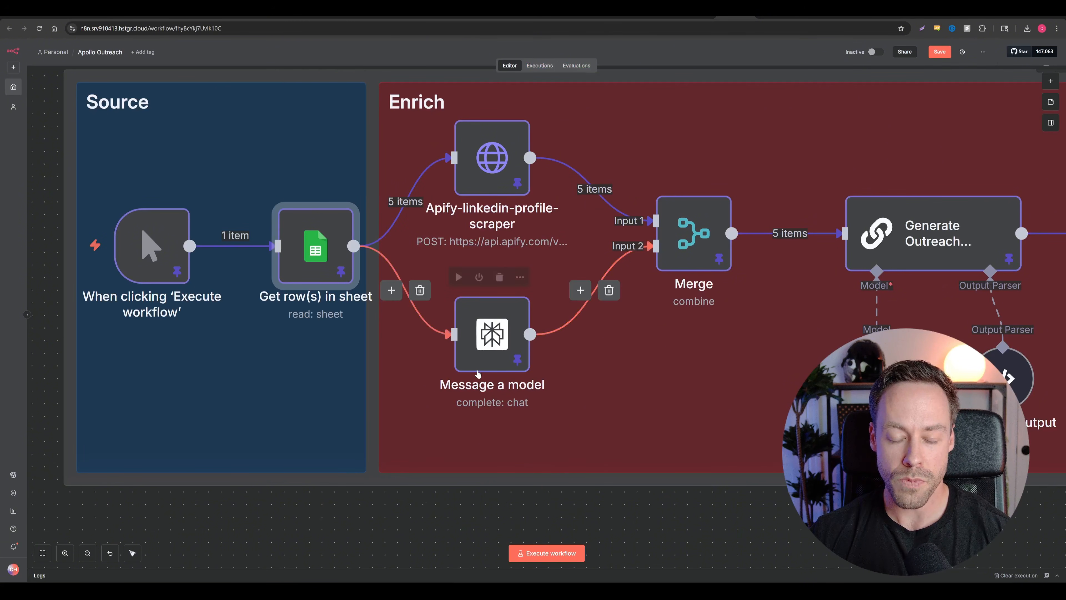
mouse_move(478, 373)
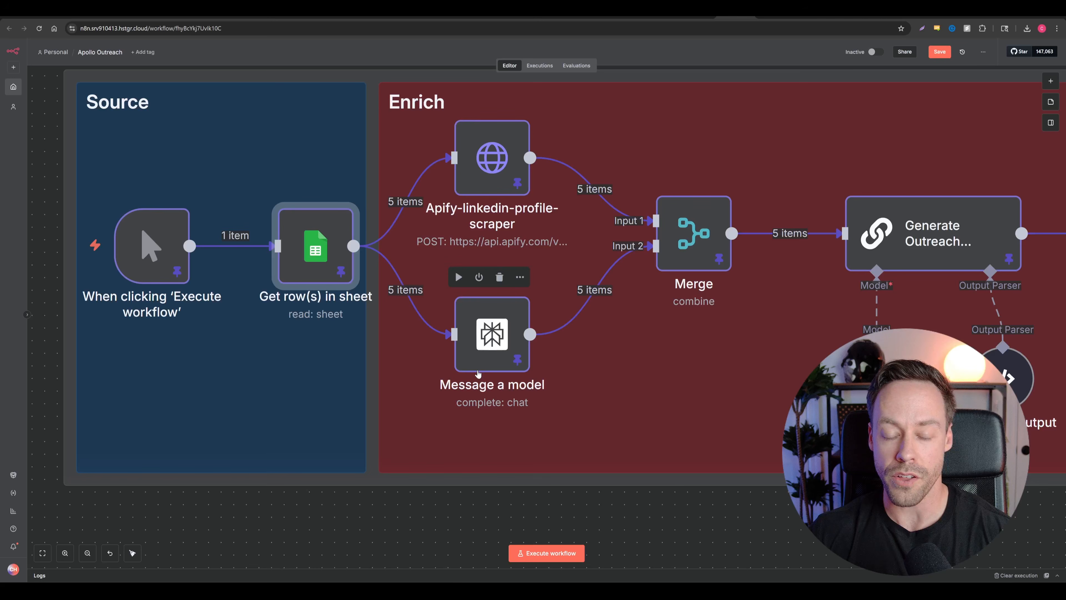
scroll(481, 258, "down", 3)
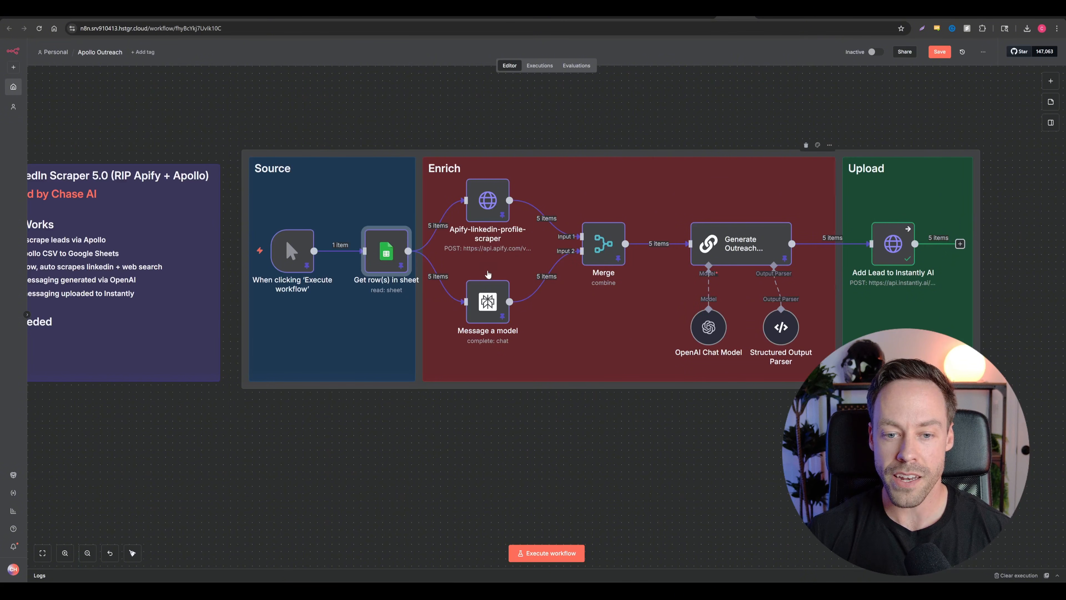
Rearrange the Apify-linkedin-profile-scraper and Message a model nodes within Enrich, leaving a wider vertical gap between them.
mouse_move(484, 294)
left_mouse_down()
mouse_move(484, 336)
mouse_move(486, 287)
left_mouse_up()
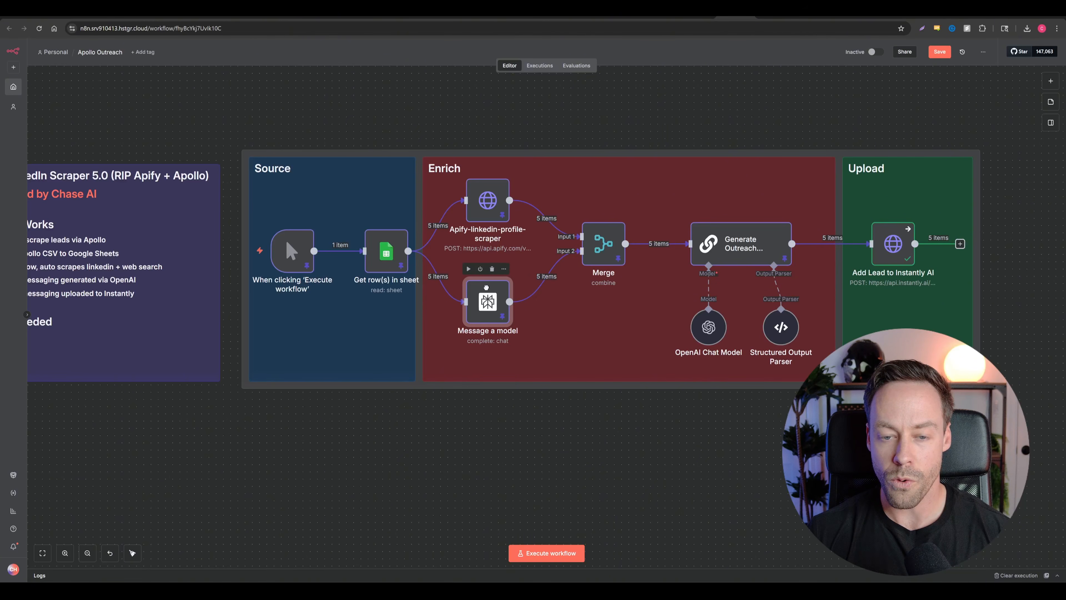
left_click_drag(487, 199, 489, 100)
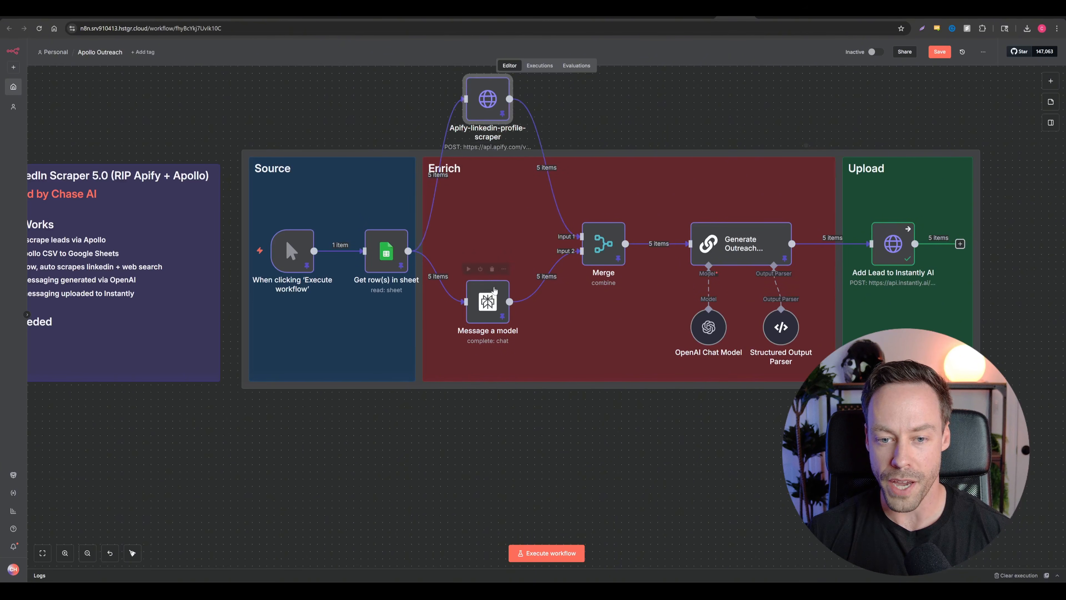
left_click_drag(493, 293, 490, 236)
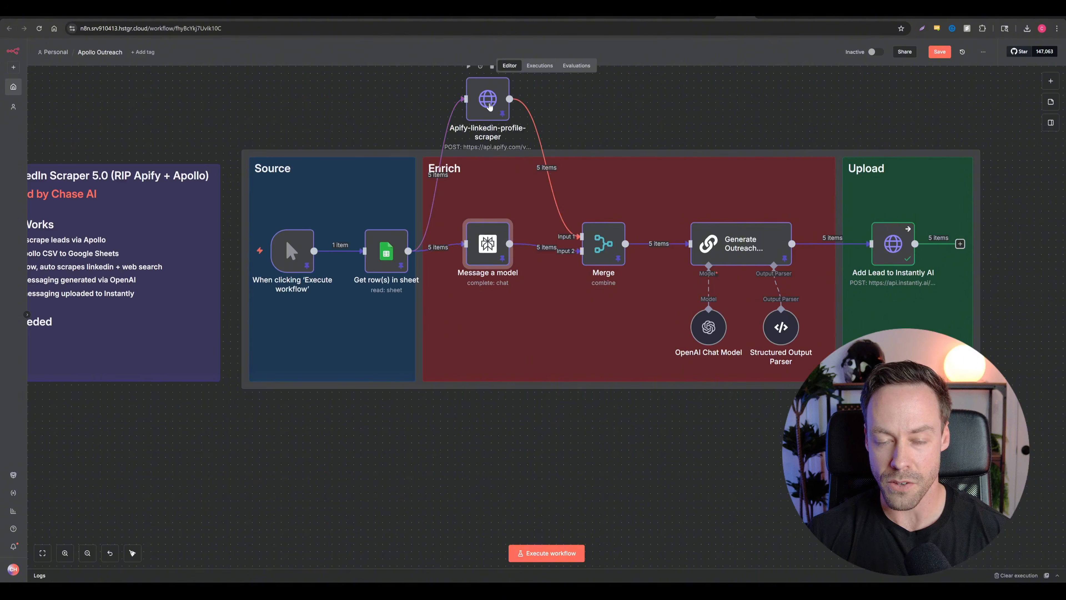
left_click_drag(472, 274, 472, 354)
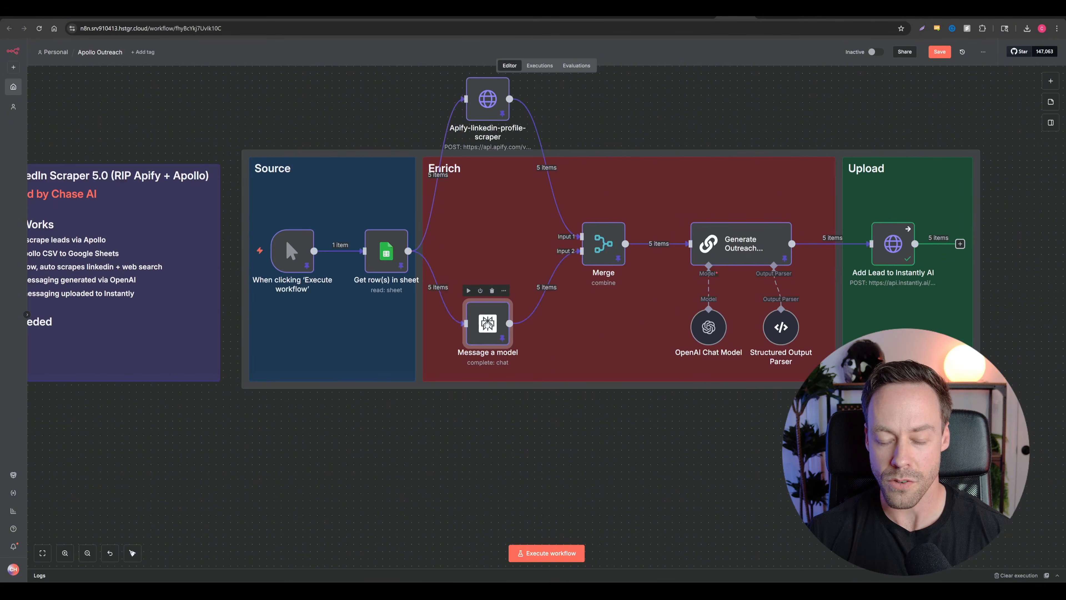
left_click_drag(480, 123, 472, 224)
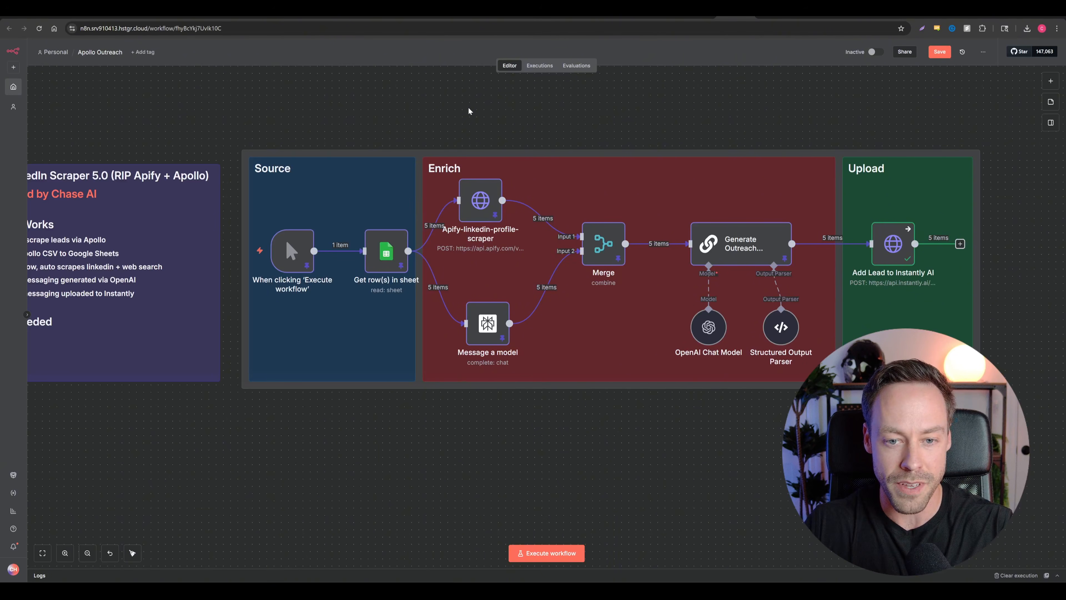
Examine the Apify-linkedin-profile-scraper node's Authorization header token and its profileUrls JSON body expression, then return to the canvas.
key("Return")
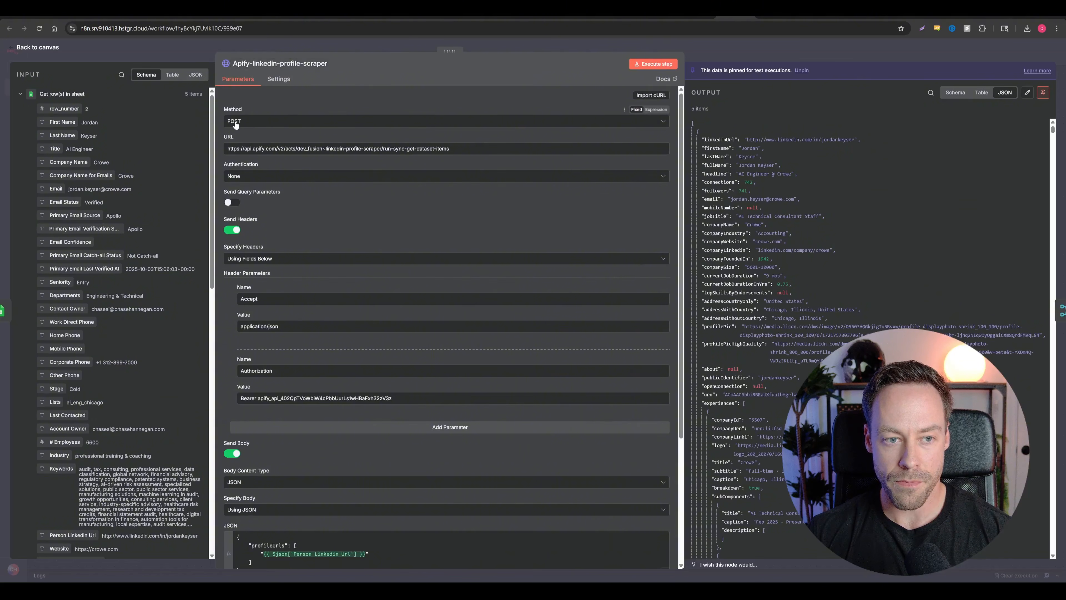
scroll(529, 120, "down", 2)
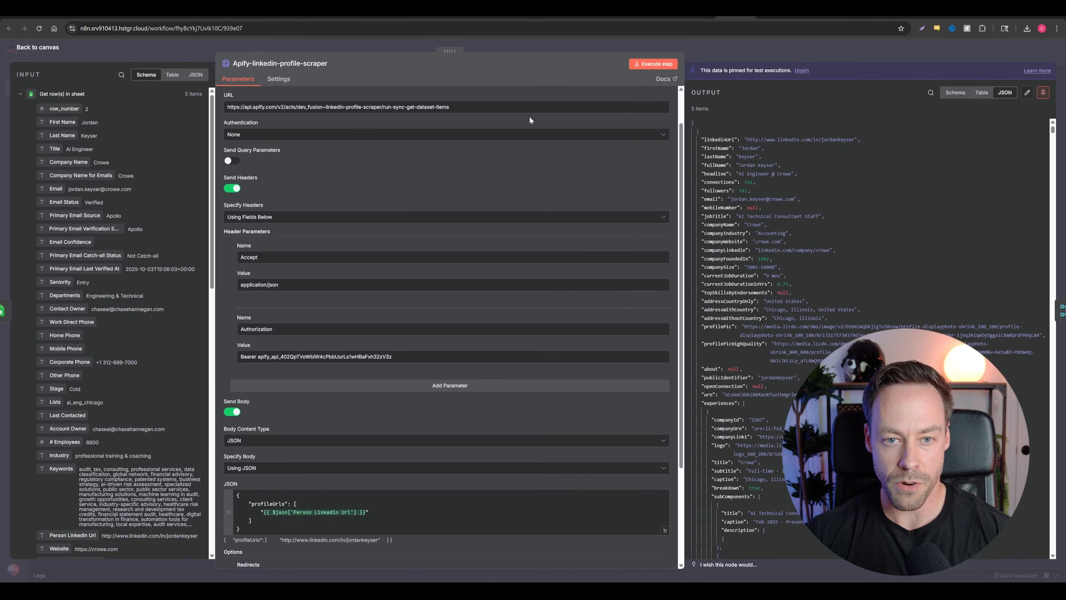
scroll(319, 177, "down", 6)
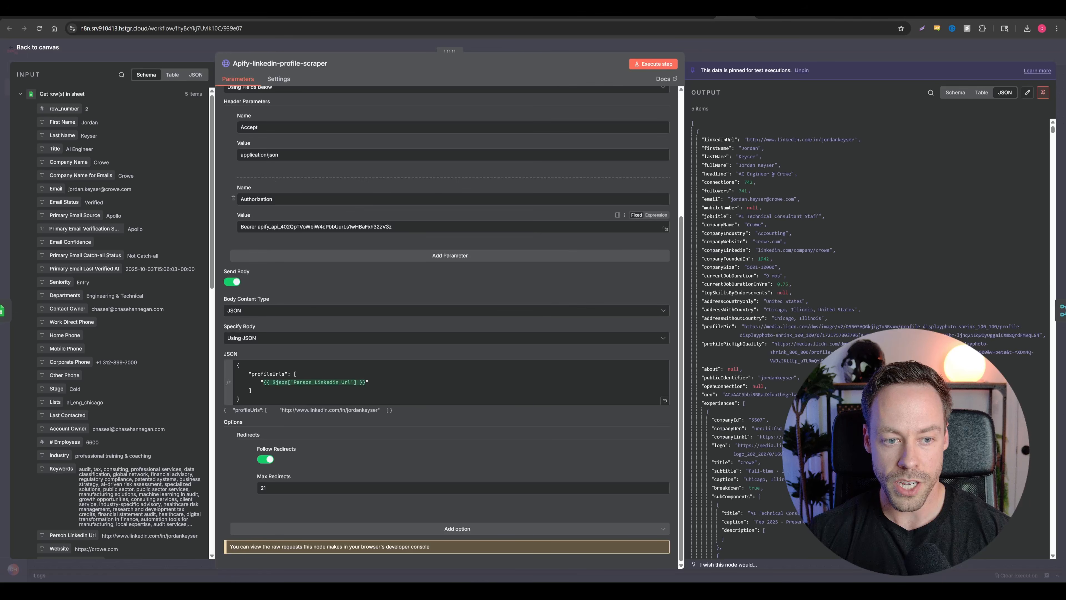
left_click_drag(258, 226, 392, 226)
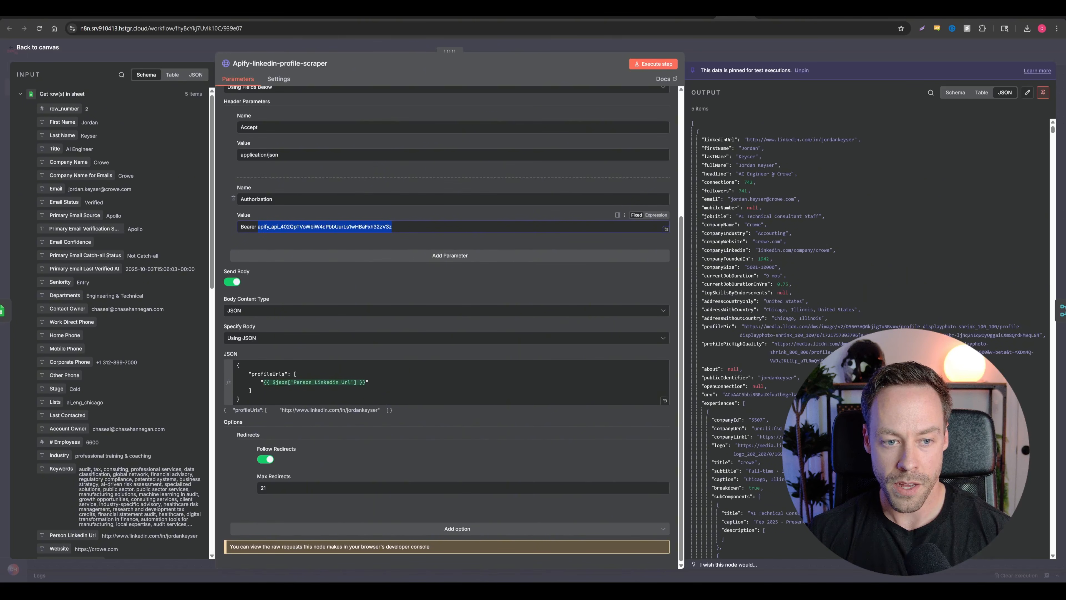
left_click(392, 227)
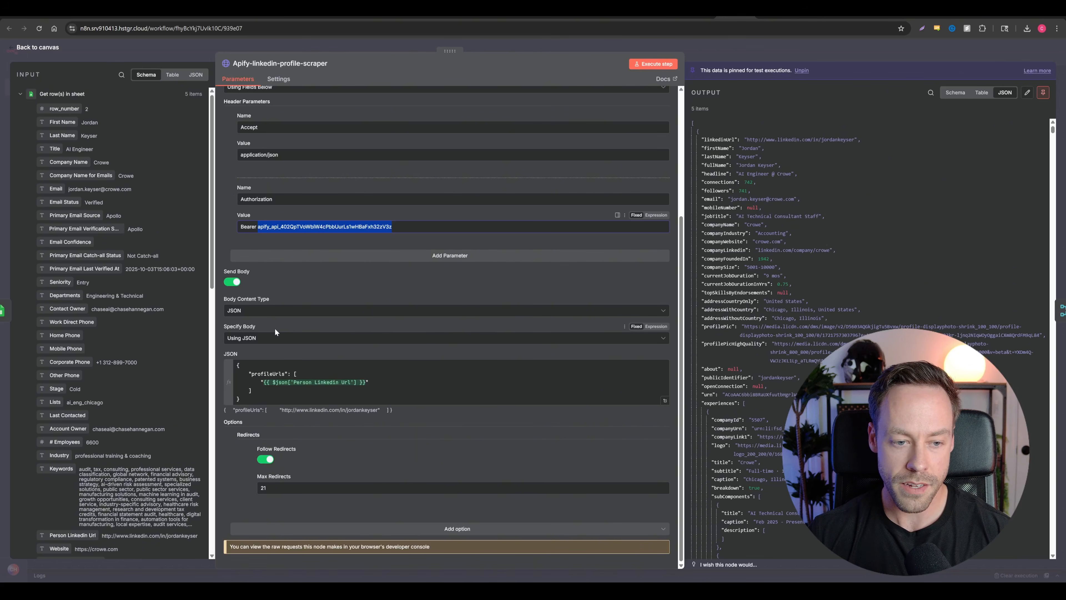
left_click(301, 279)
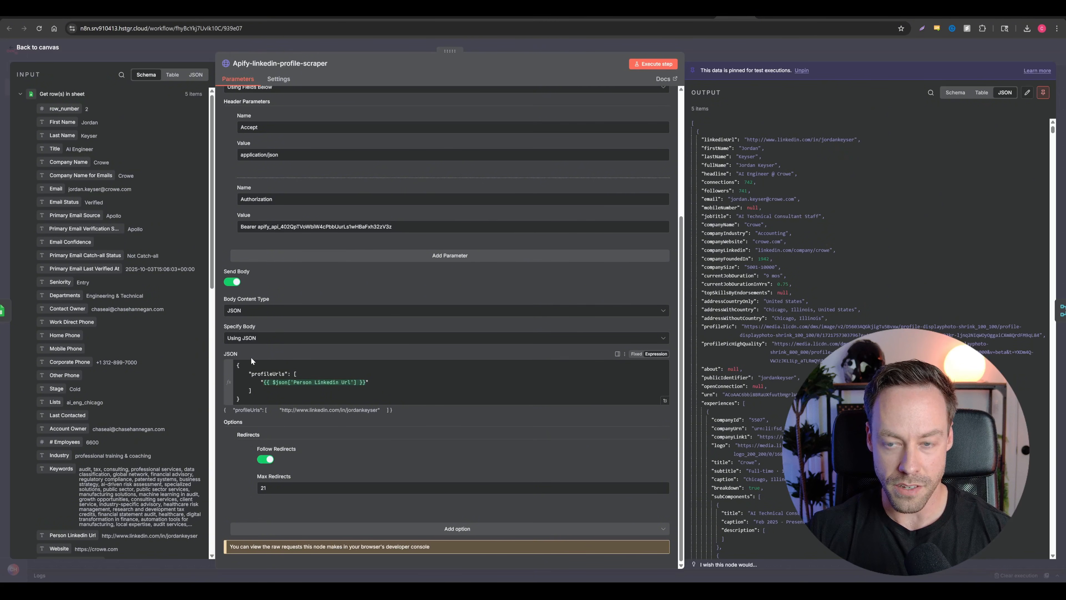
left_click(276, 382)
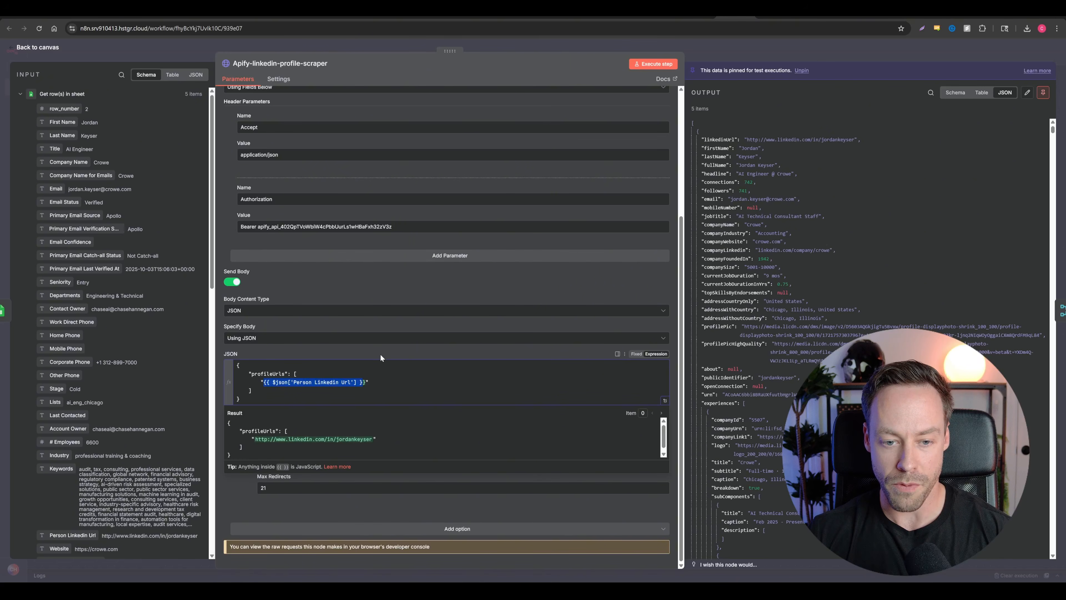
left_click(402, 296)
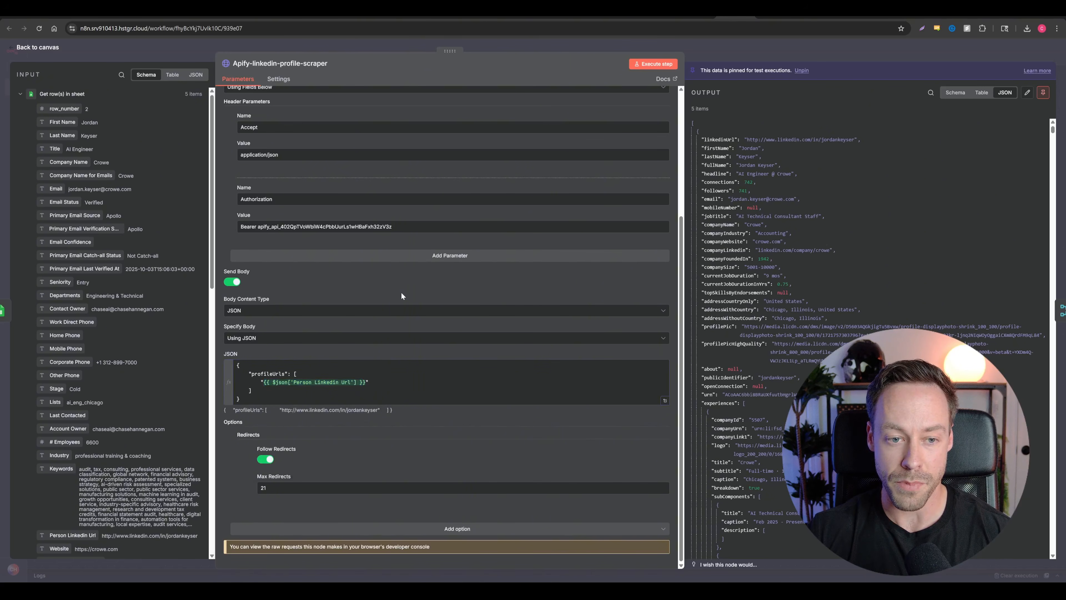
scroll(395, 298, "up", 3)
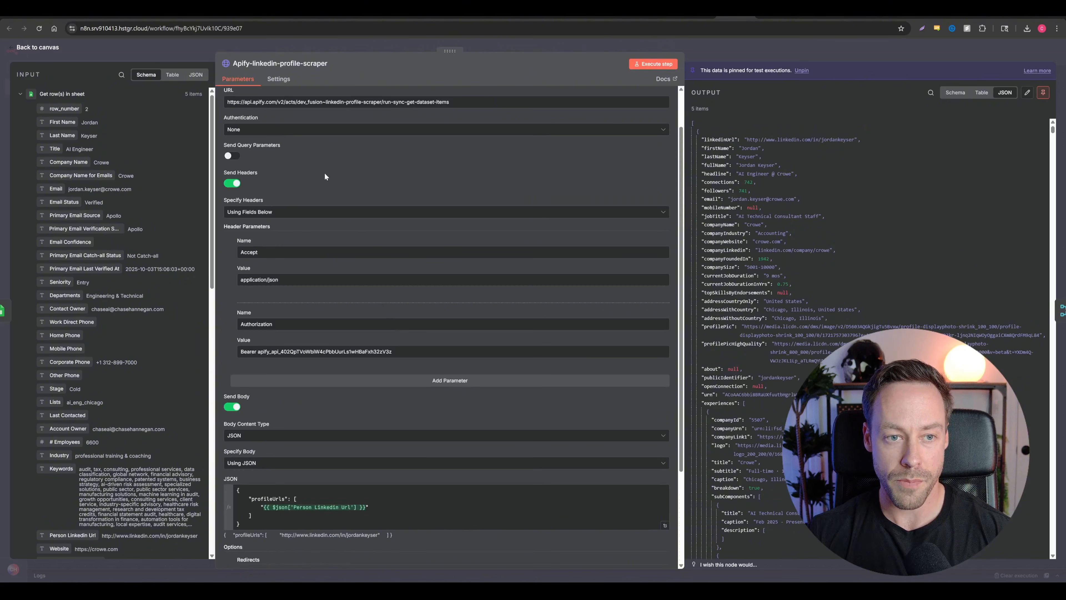
scroll(323, 176, "up", 1)
left_click(58, 48)
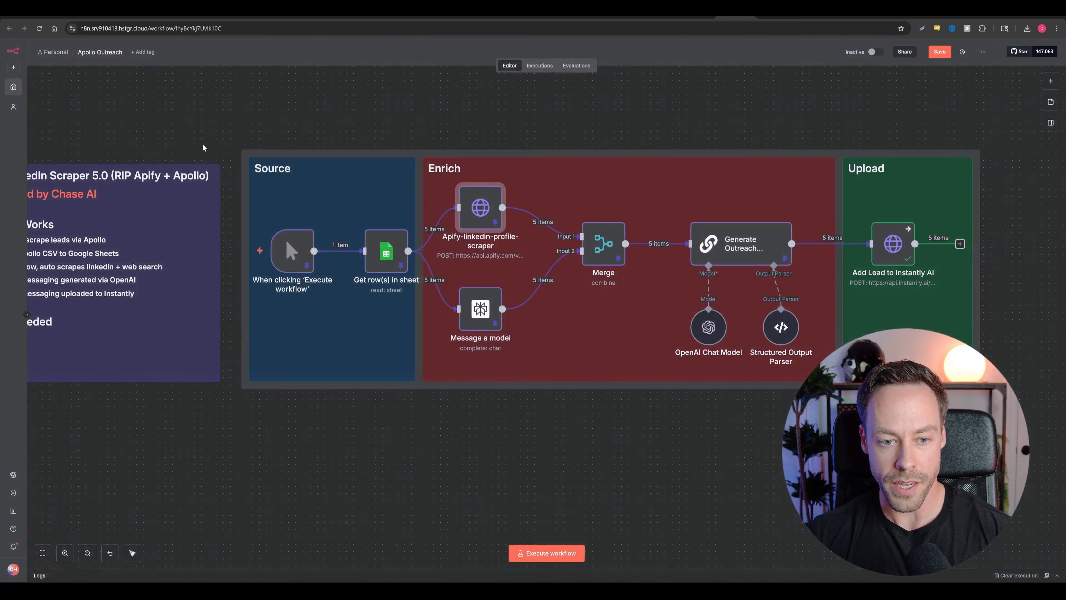
Switch to Apify through the sticky note's APIs Needed list and review the Mass Linkedin Profile Scraper actor's profile URL input and pricing.
left_click_drag(186, 124, 366, 119)
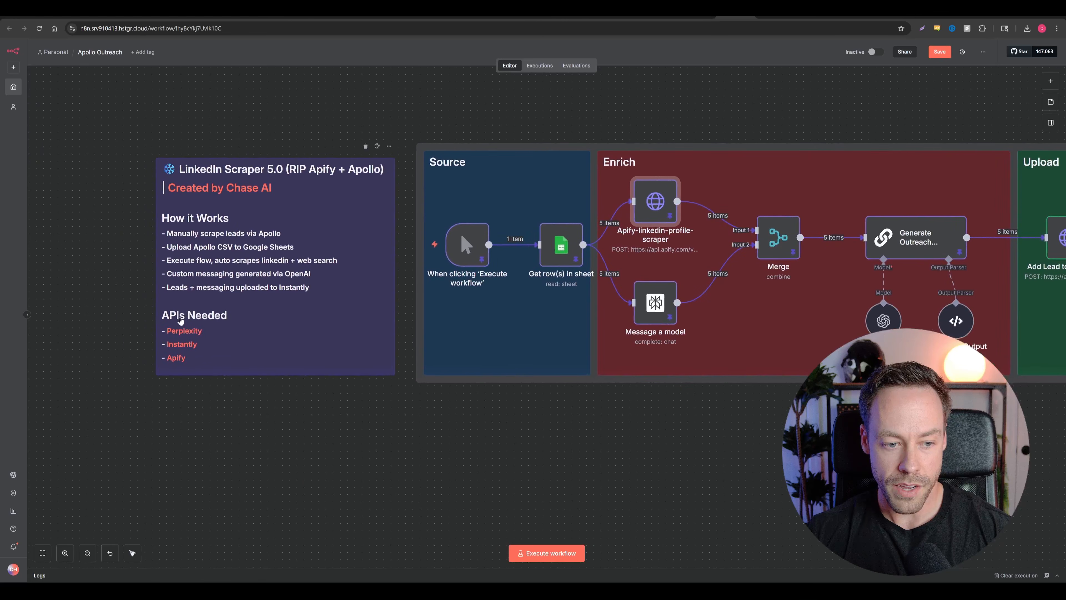
left_click(174, 361)
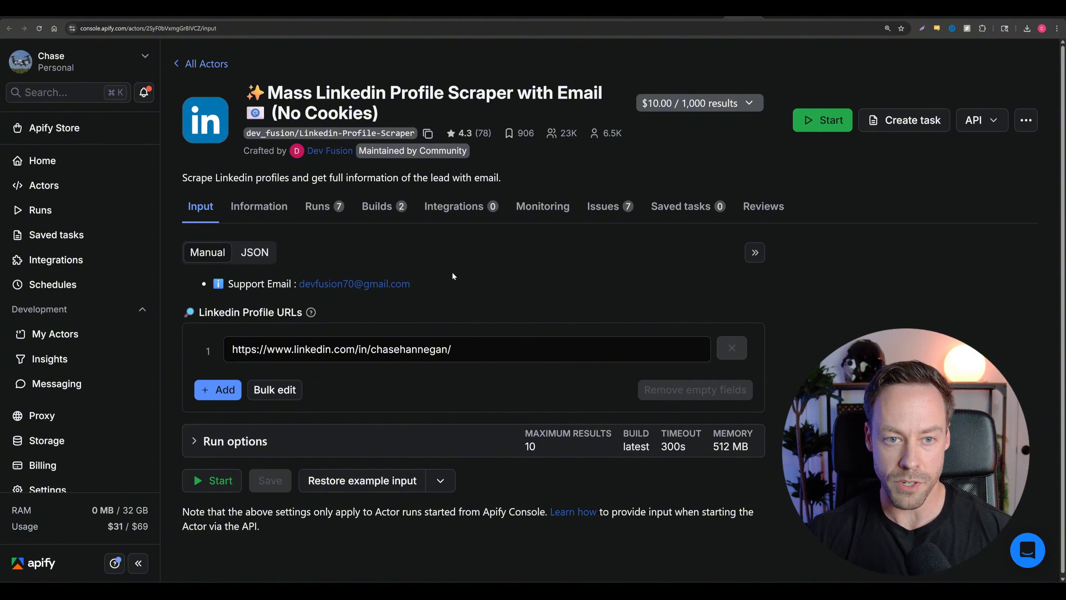
key("ctrl+minus")
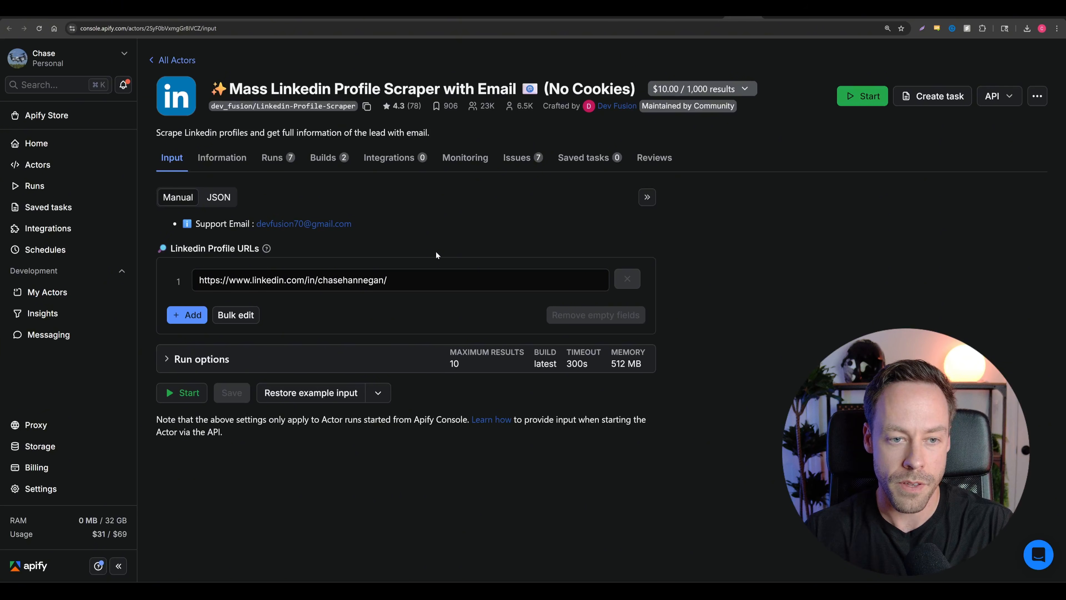
left_click(370, 279)
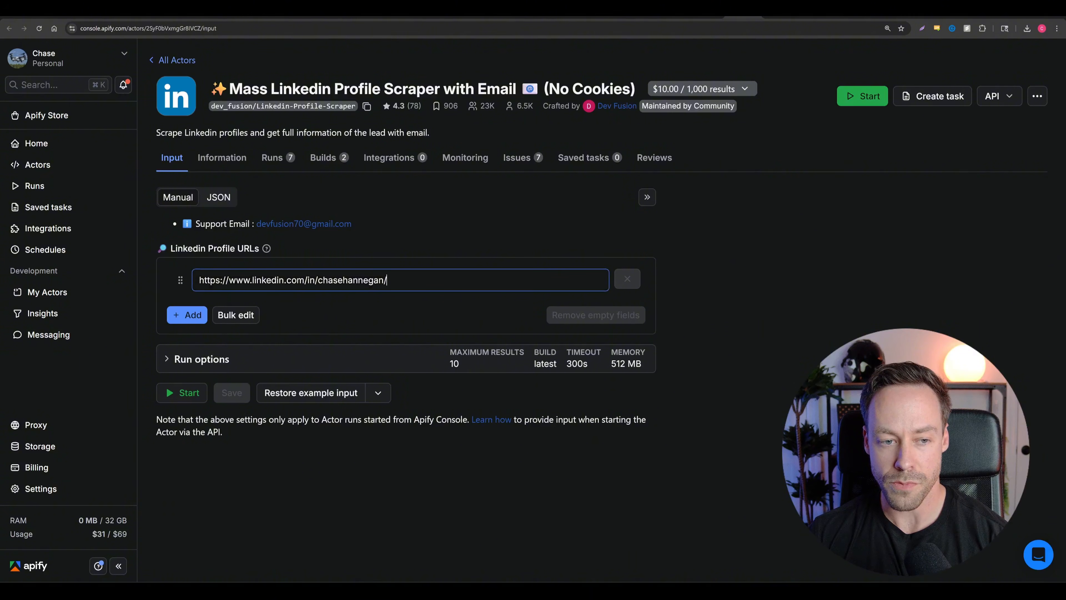
left_click_drag(388, 280, 165, 280)
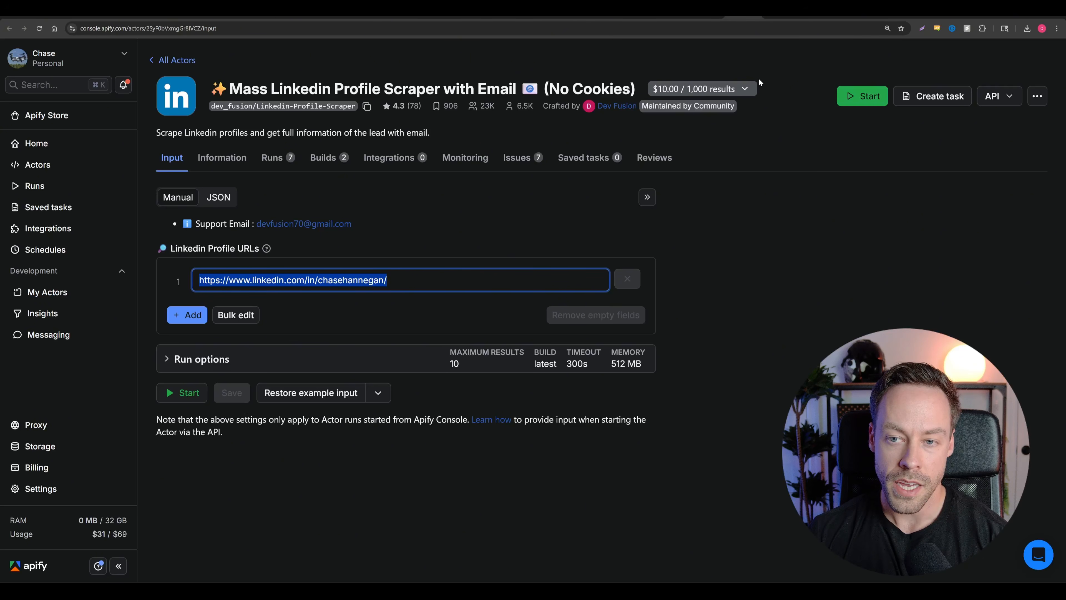
left_click(679, 90)
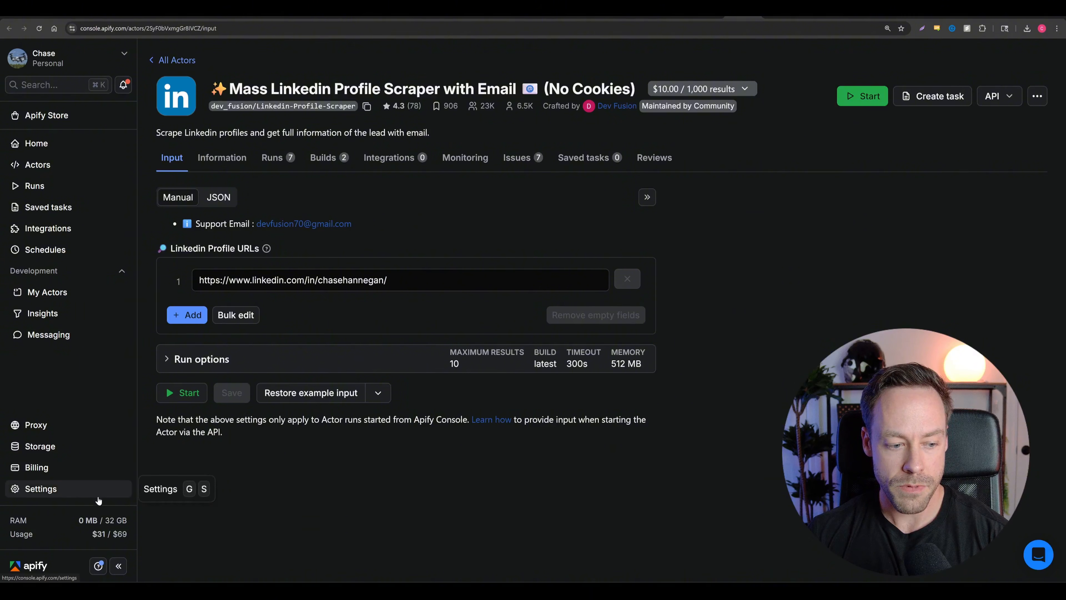
Open the API & Integrations section of the Apify account settings.
left_click(54, 489)
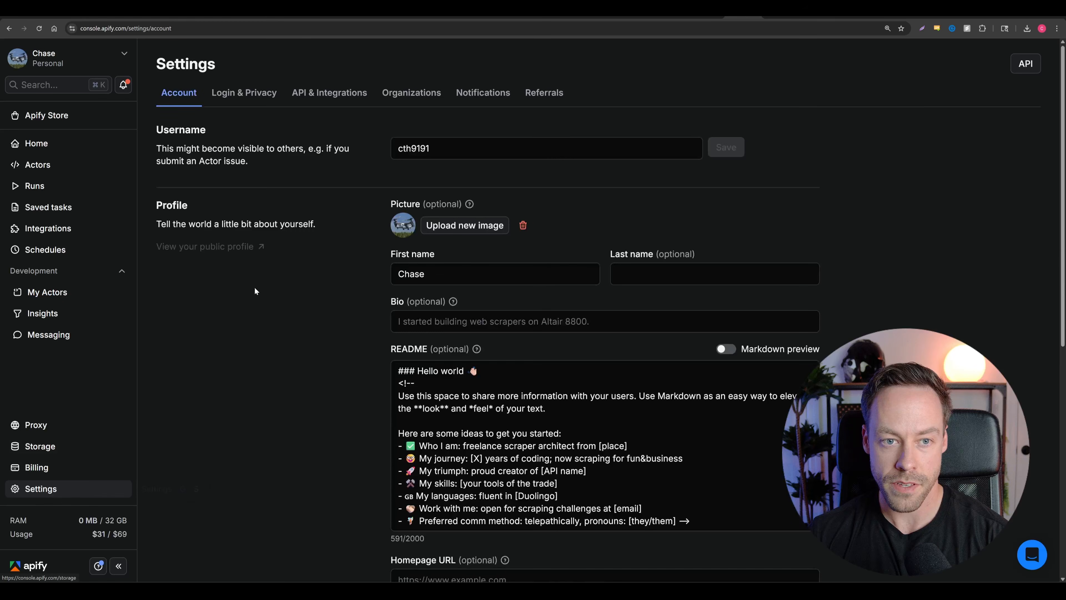
left_click(339, 100)
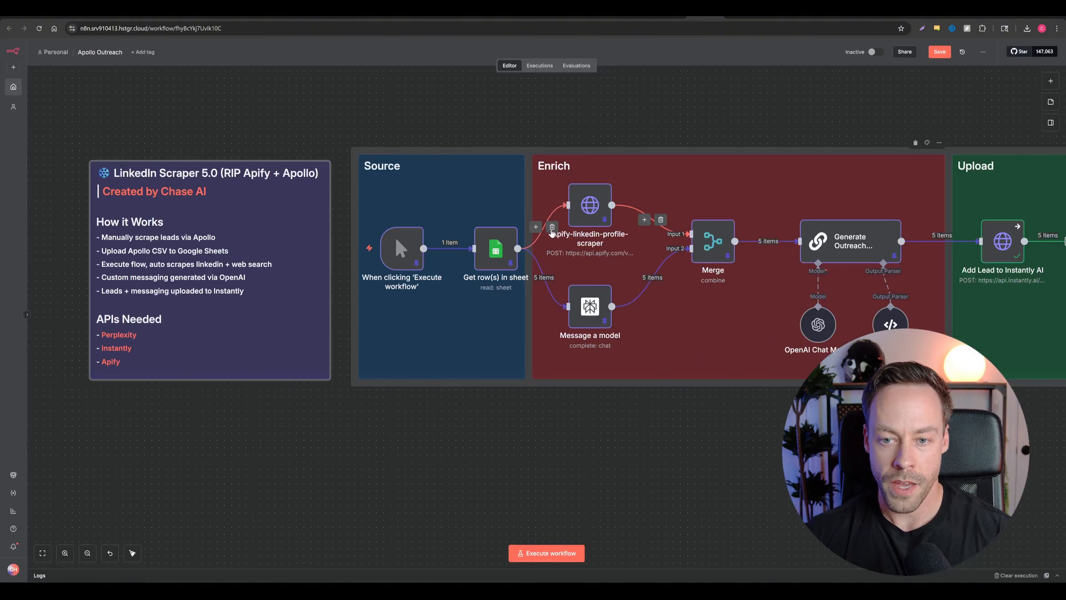
Back in the n8n workflow, read through the scraped profile fields in the Apify-linkedin-profile-scraper node's JSON output, then close the node.
scroll(600, 206, "up", 3)
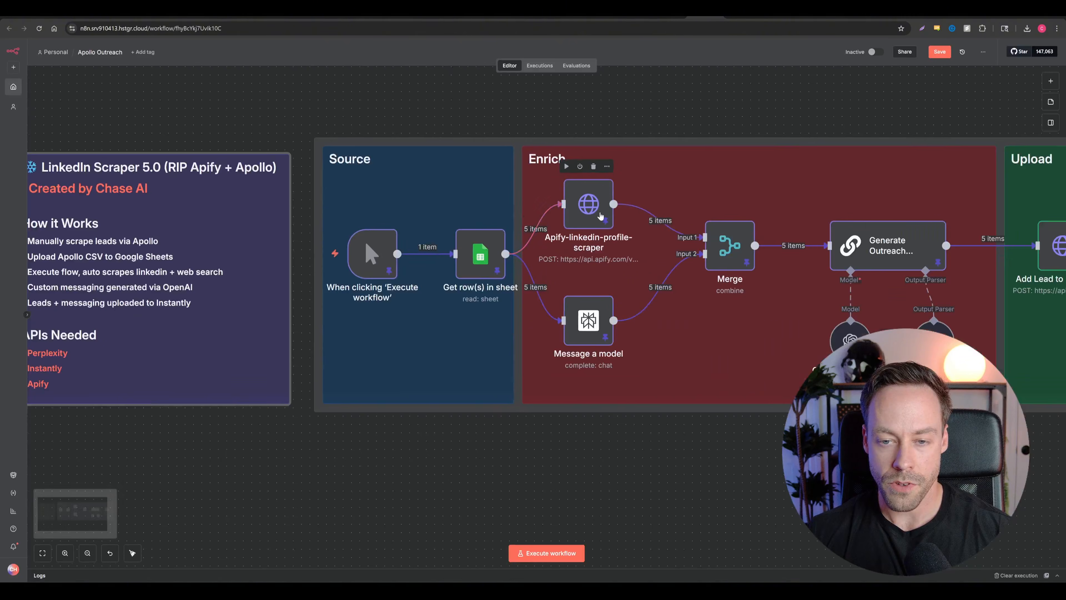
double_click(595, 204)
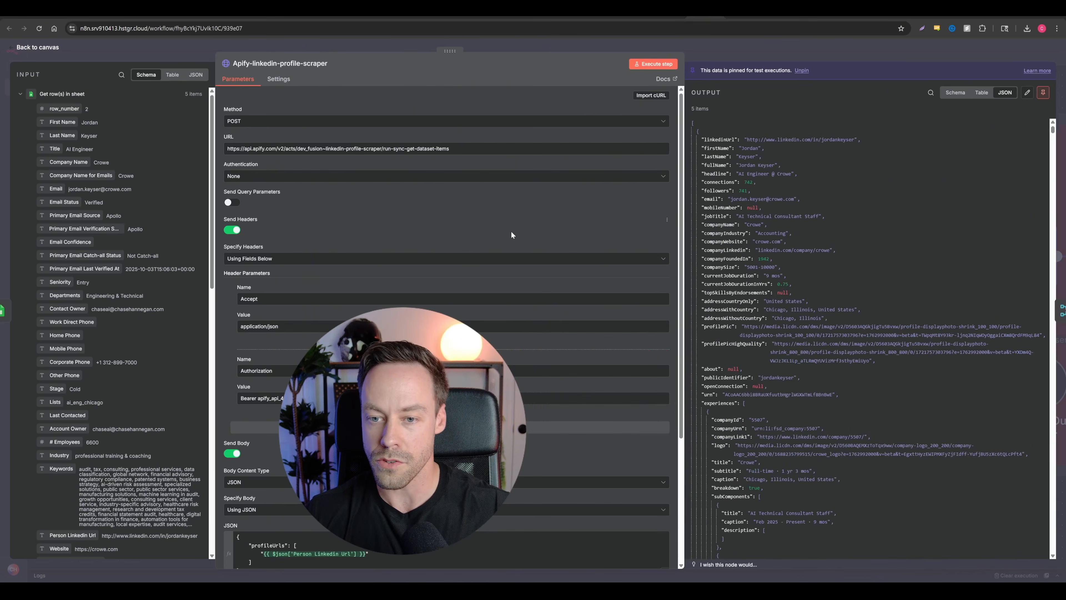
key("ctrl+plus")
key("ctrl+plus")
key("ctrl+plus")
key("ctrl+plus")
key("ctrl+plus")
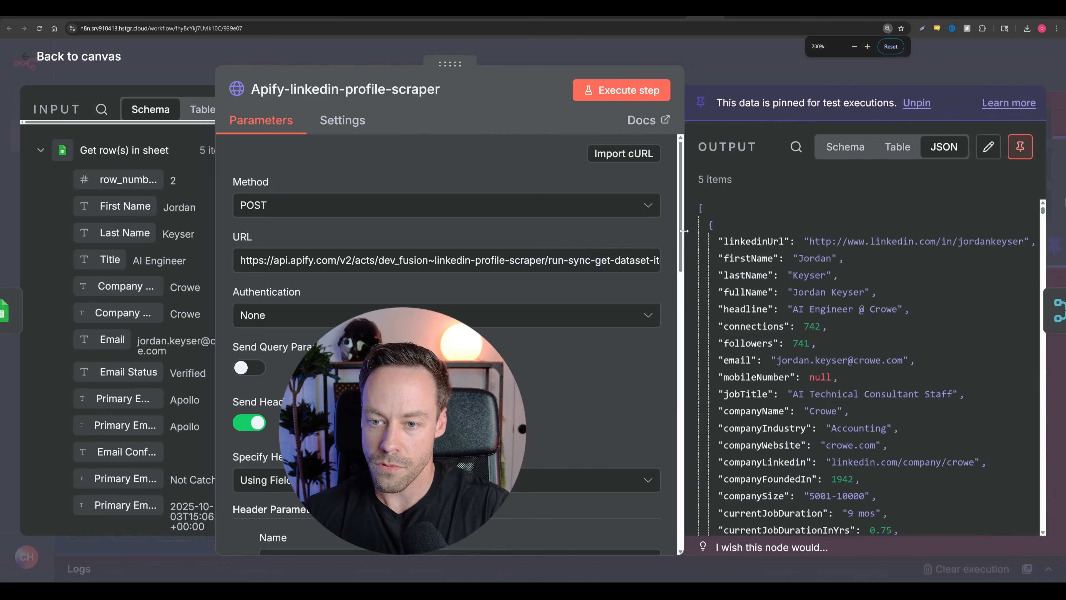
scroll(860, 303, "down", 2)
scroll(859, 308, "up", 1)
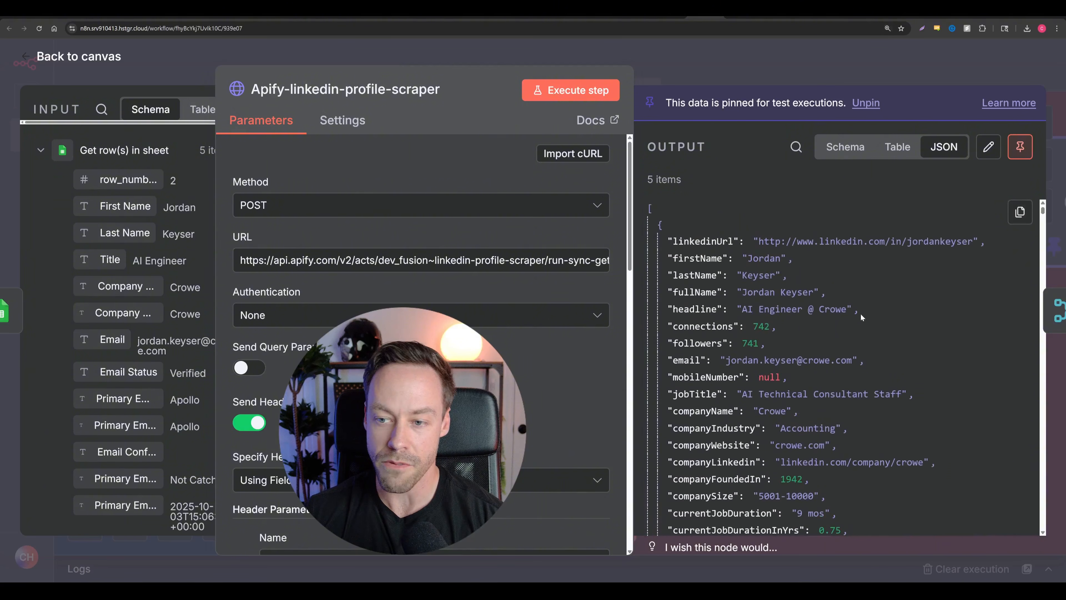
scroll(862, 312, "down", 4)
scroll(861, 311, "down", 8)
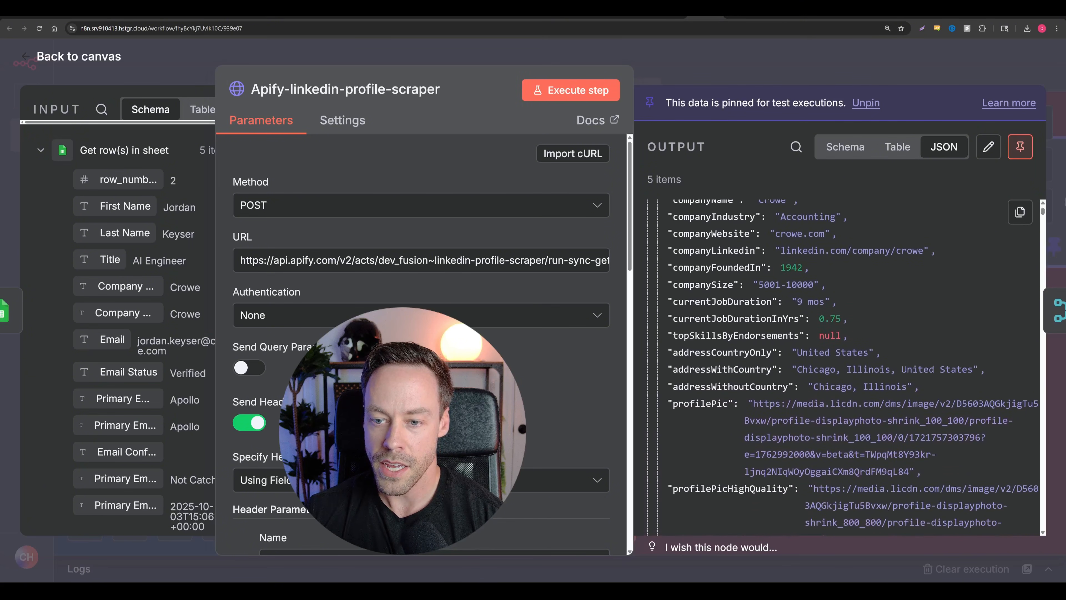
scroll(772, 282, "down", 10)
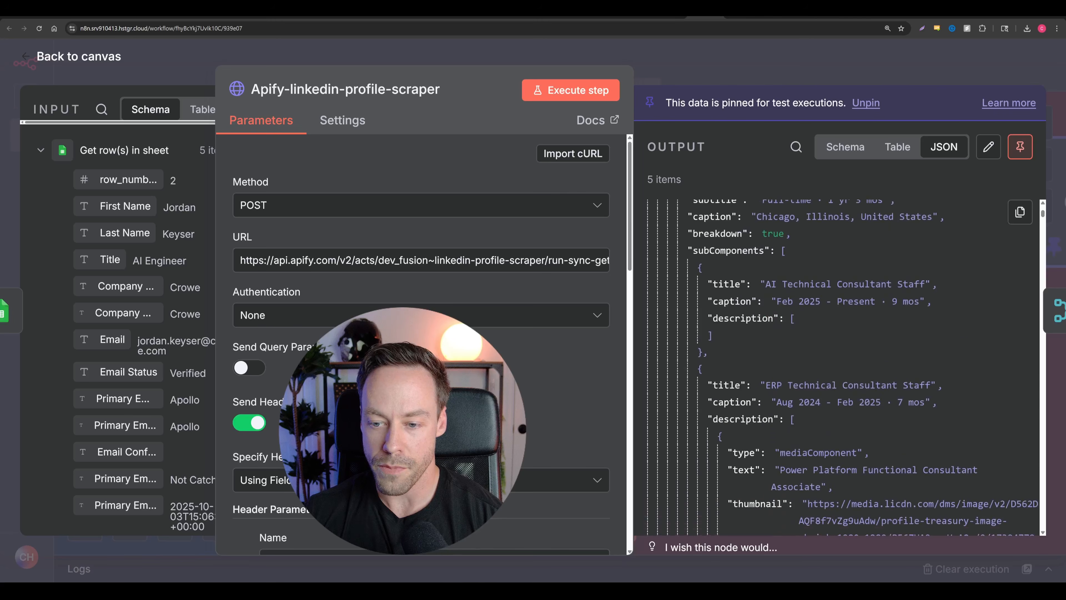
scroll(773, 281, "down", 10)
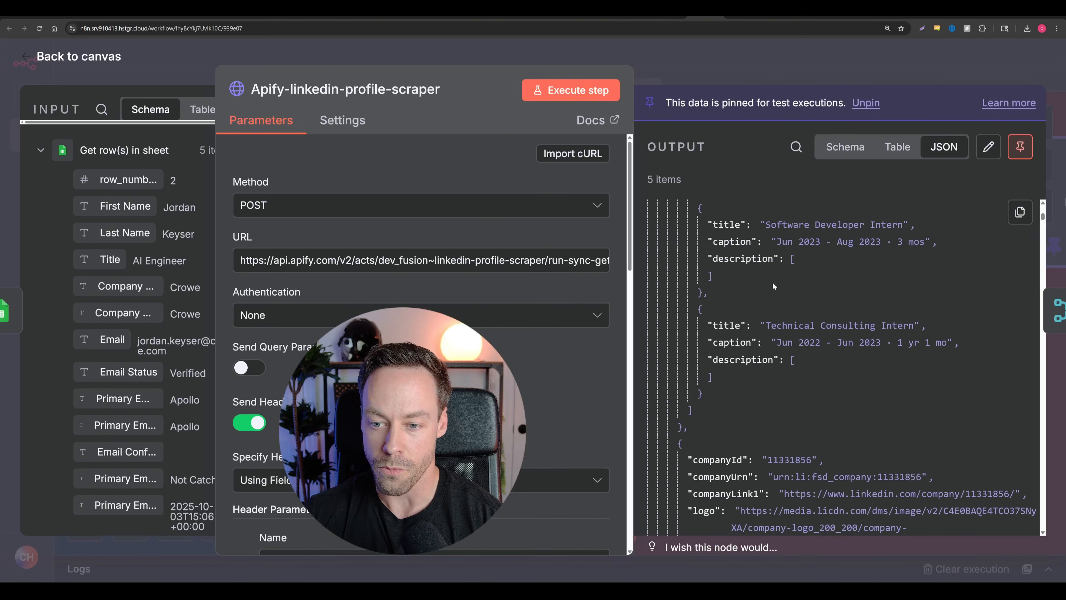
scroll(772, 281, "down", 10)
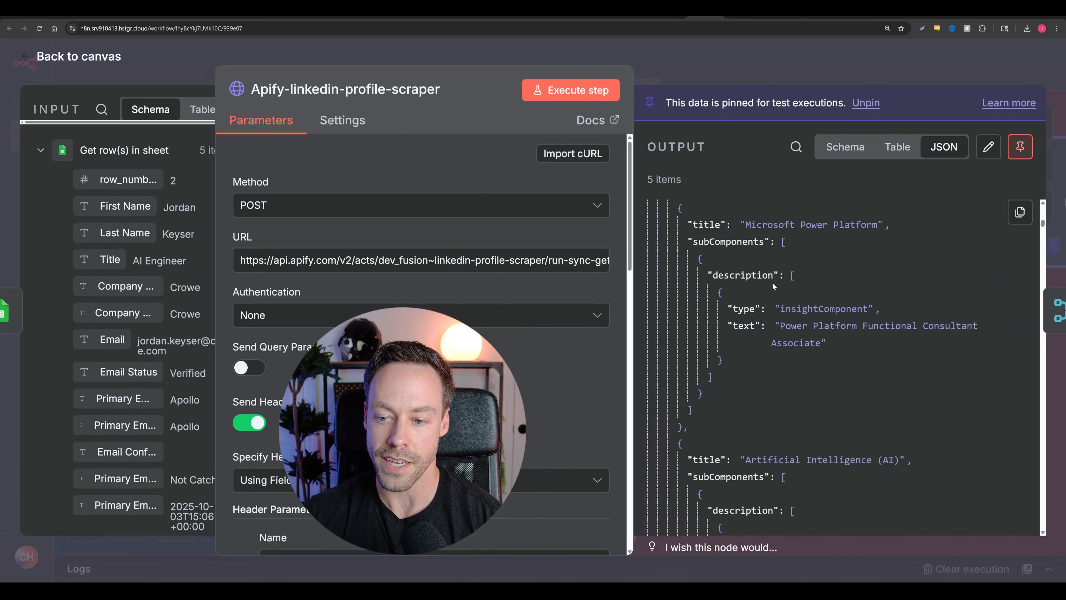
scroll(773, 284, "down", 10)
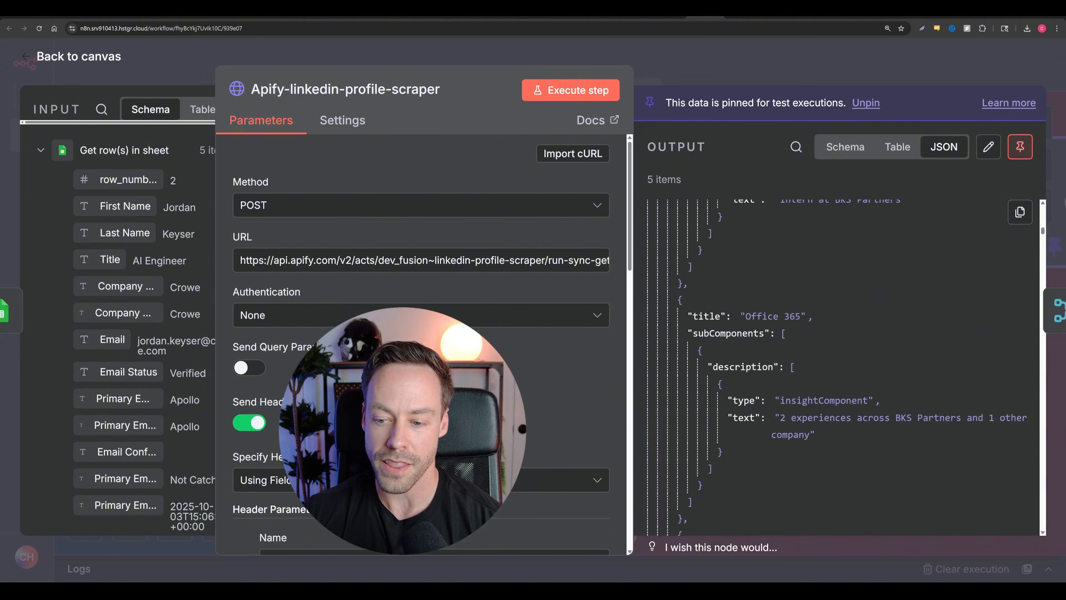
scroll(749, 329, "down", 10)
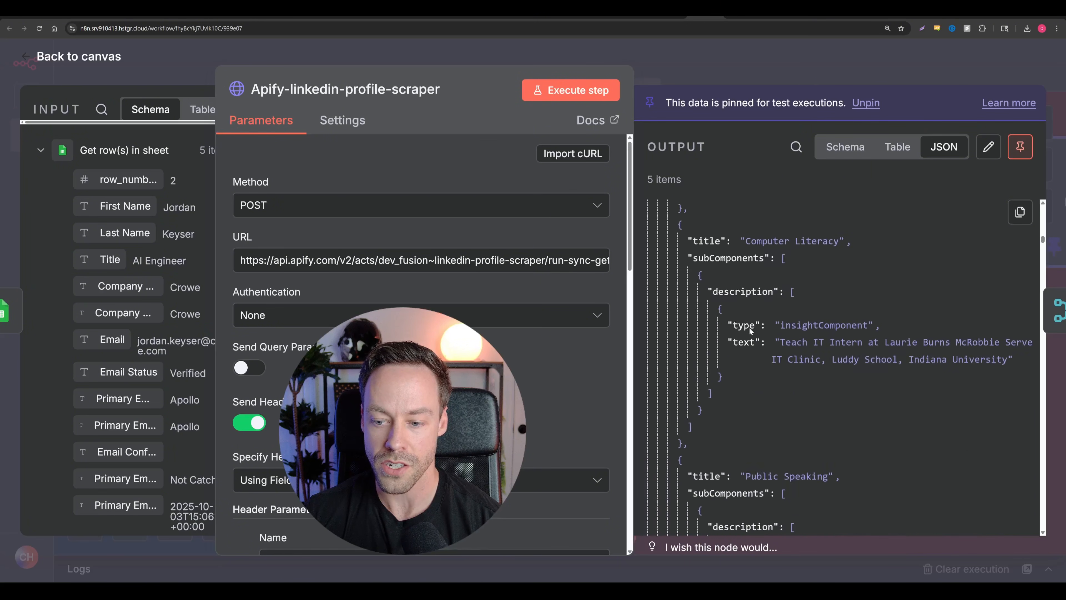
scroll(747, 329, "down", 2)
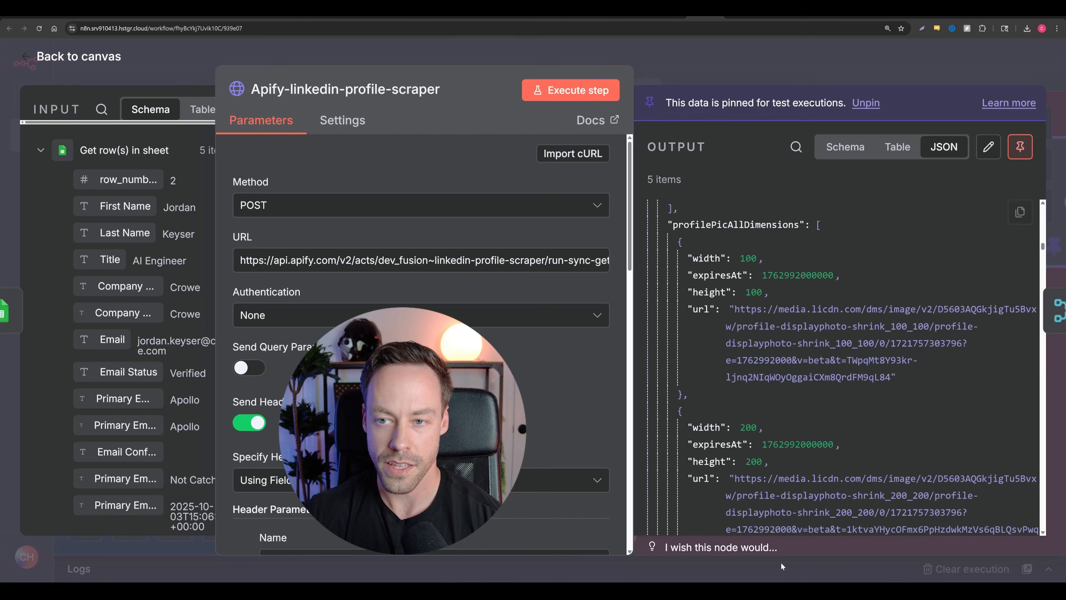
key("Escape")
Open the Message a model node and read its full system prompt and the user message's name, company and location expressions.
double_click(529, 315)
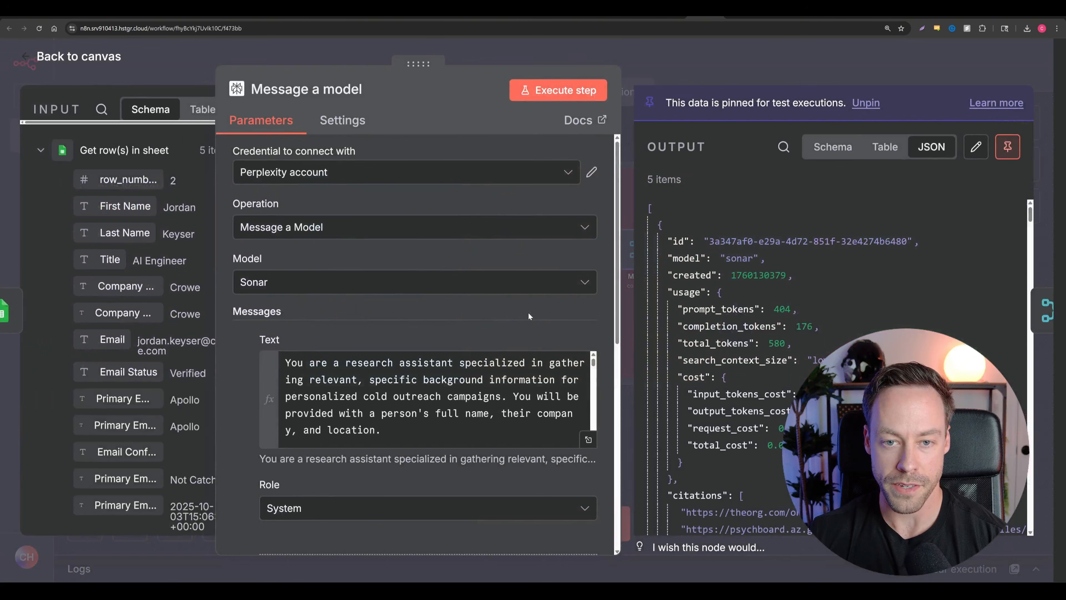
key("ctrl+minus")
key("ctrl+minus")
key("ctrl+minus")
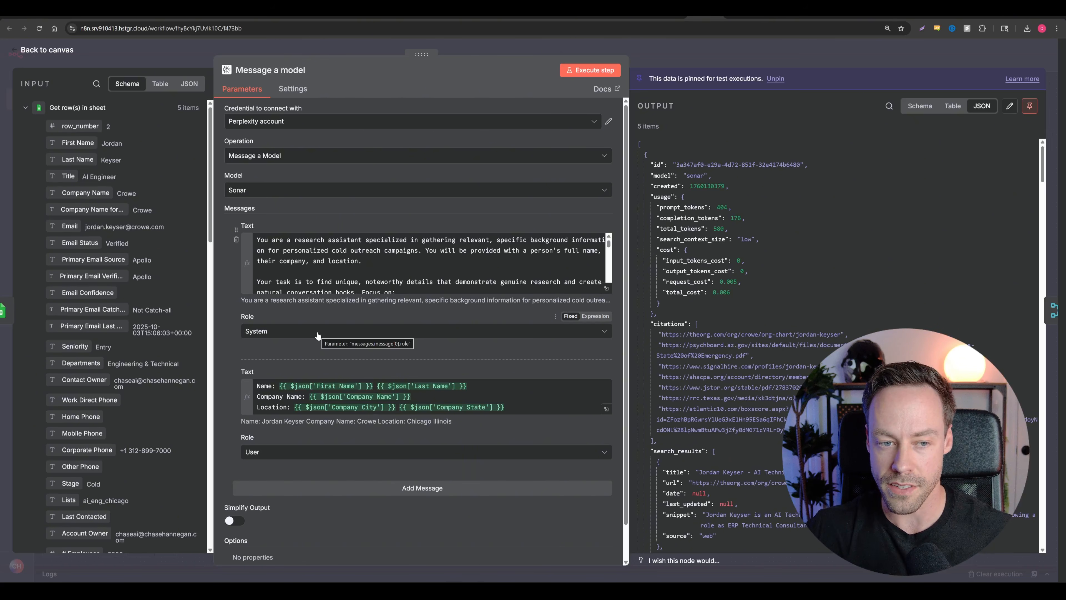
left_click(606, 288)
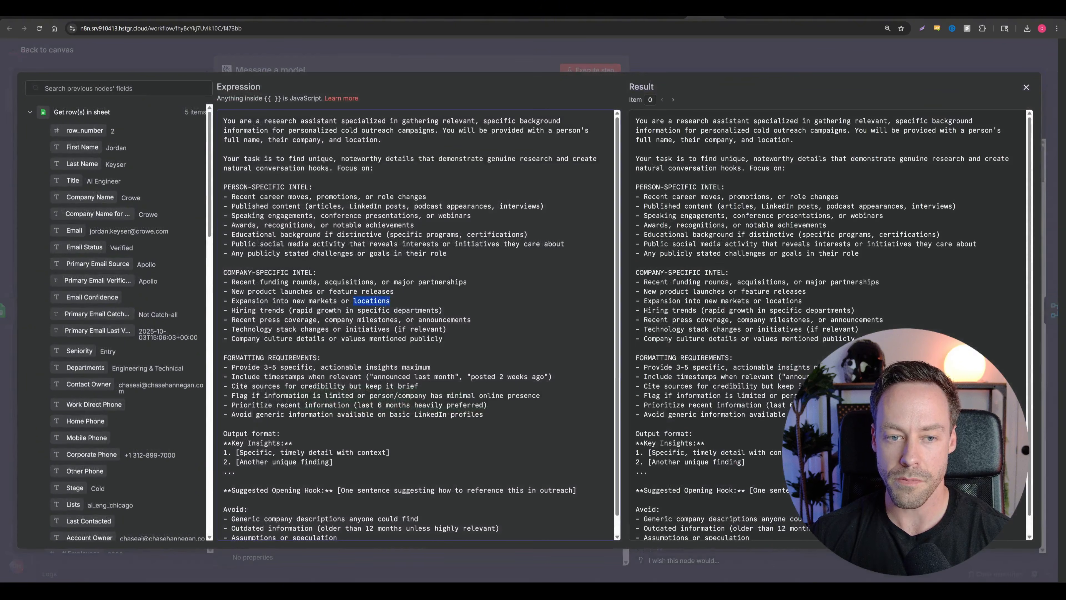
left_click(390, 300)
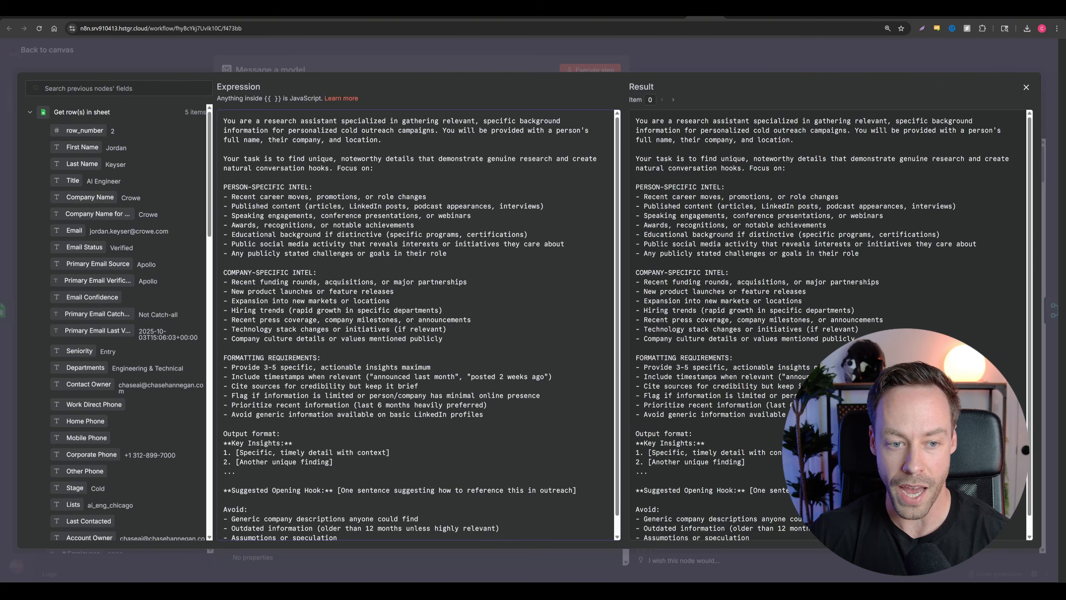
scroll(418, 324, "down", 1)
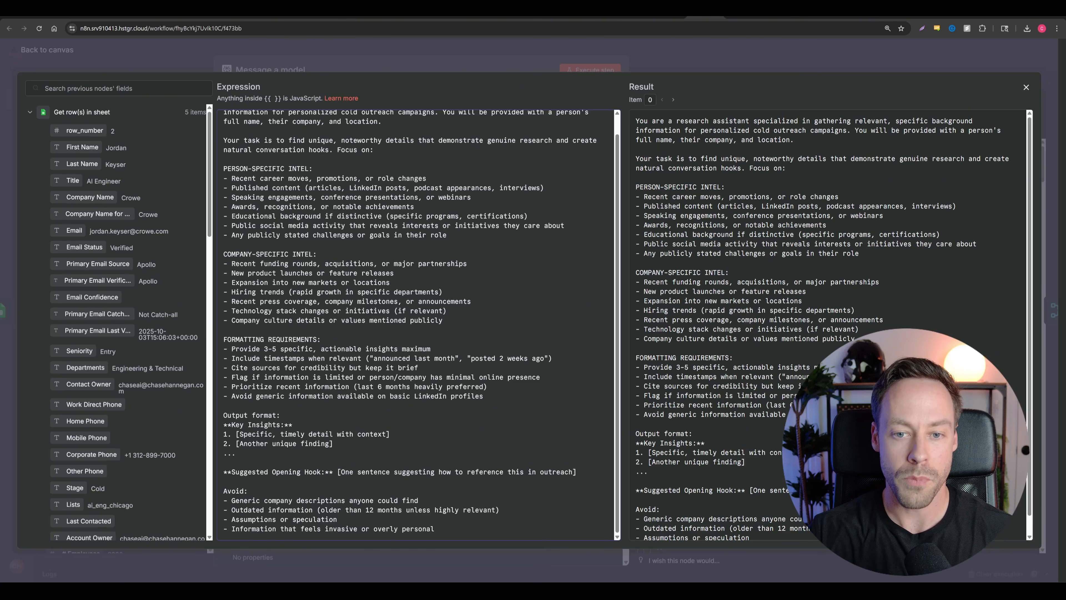
key("Escape")
left_click(608, 413)
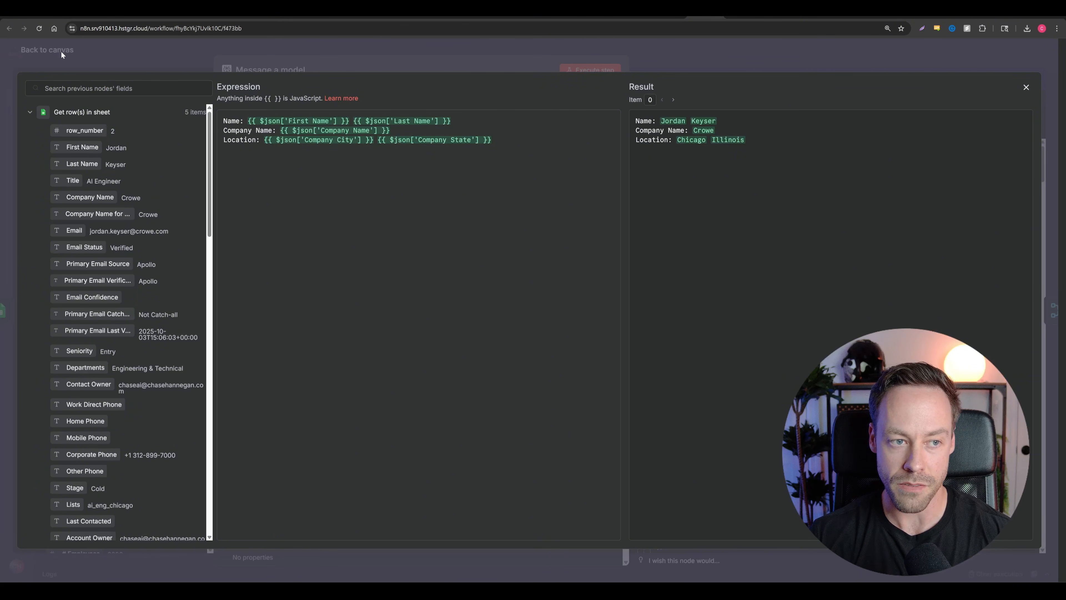
Close the Message a model node and view the Perplexity entry under APIs Needed in the sticky note.
key("Escape")
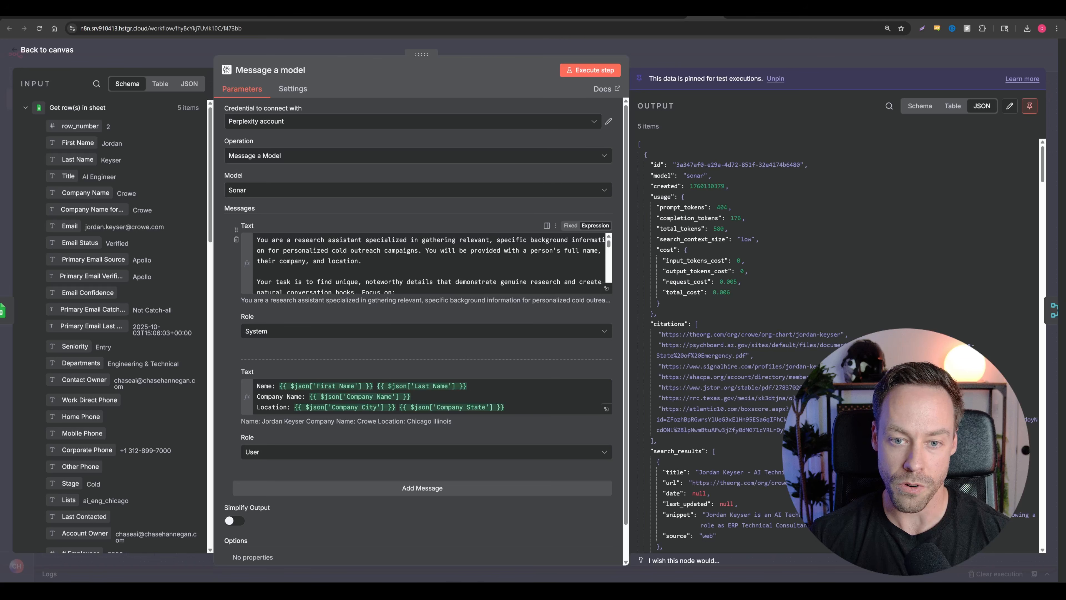
left_click(69, 50)
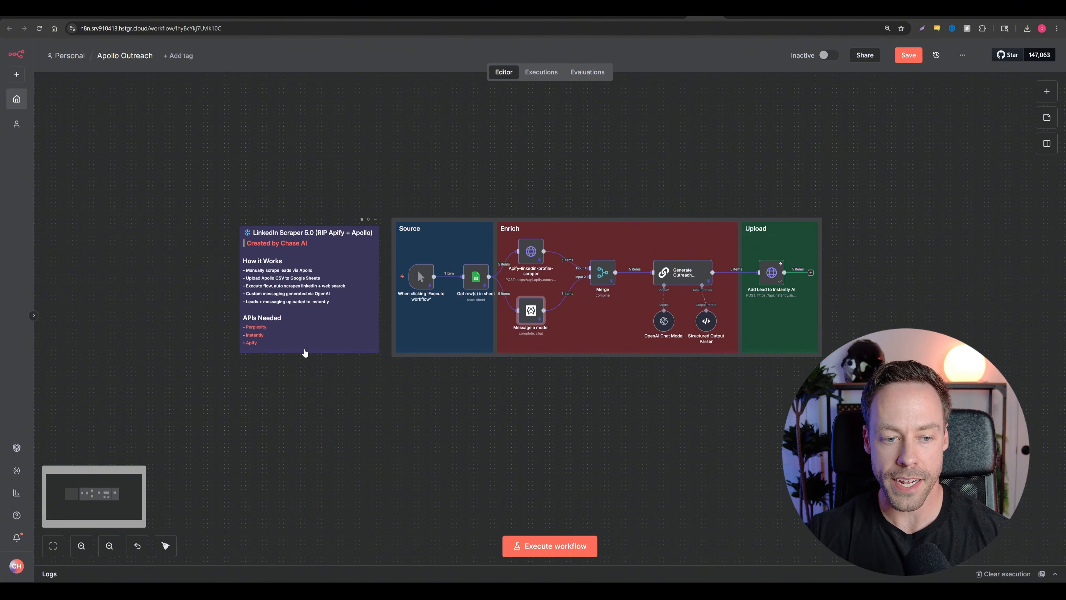
scroll(273, 355, "up", 5)
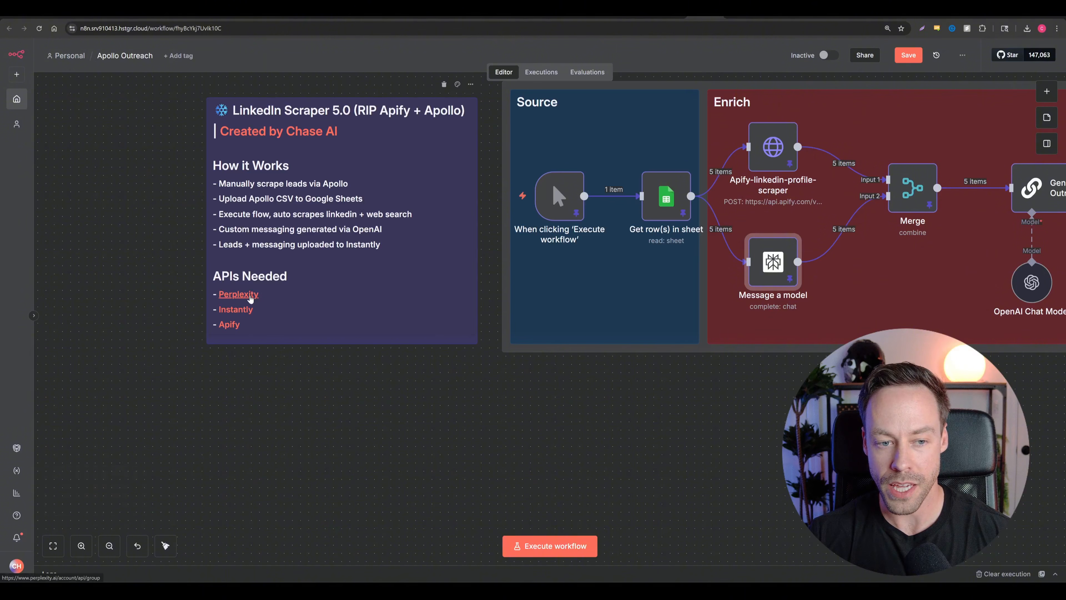
Open the Merge node, review its combine-by-position settings and merged JSON output, and close the node.
left_click_drag(681, 372, 368, 437)
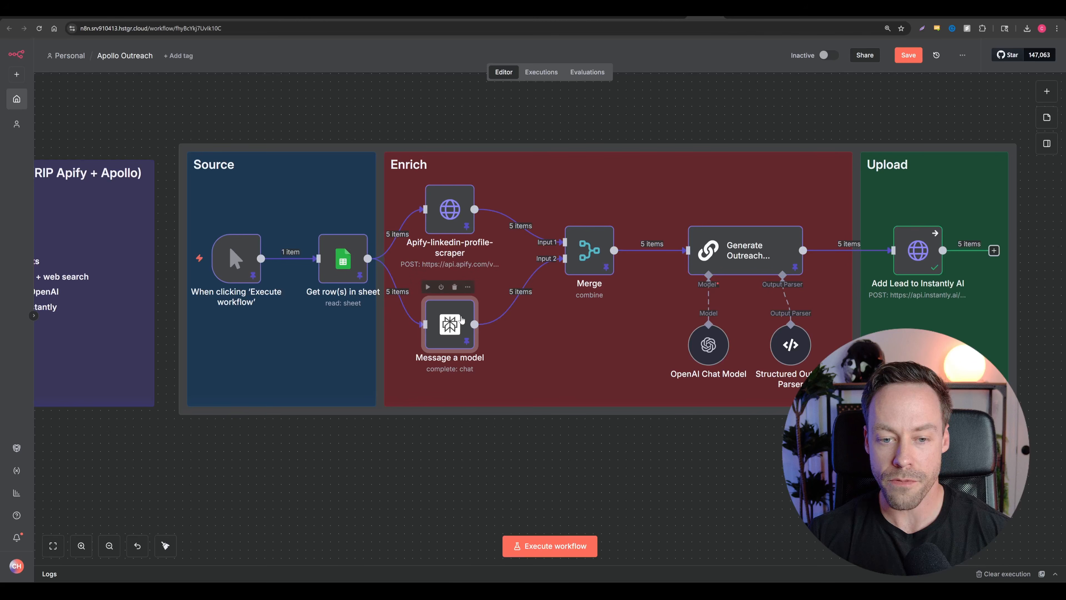
scroll(483, 344, "right", 5)
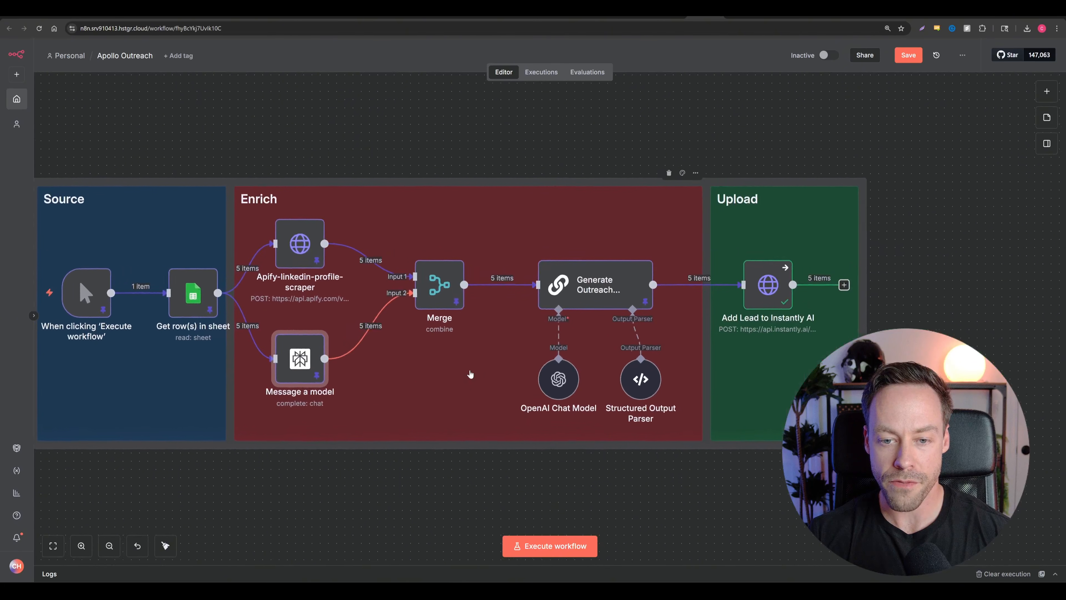
double_click(432, 290)
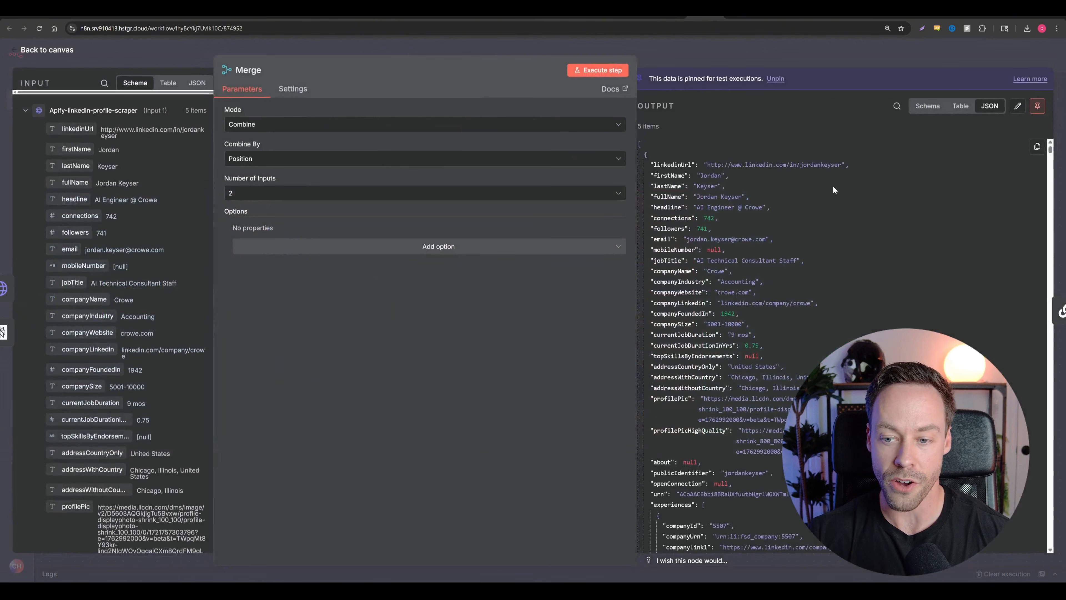
scroll(833, 187, "down", 15)
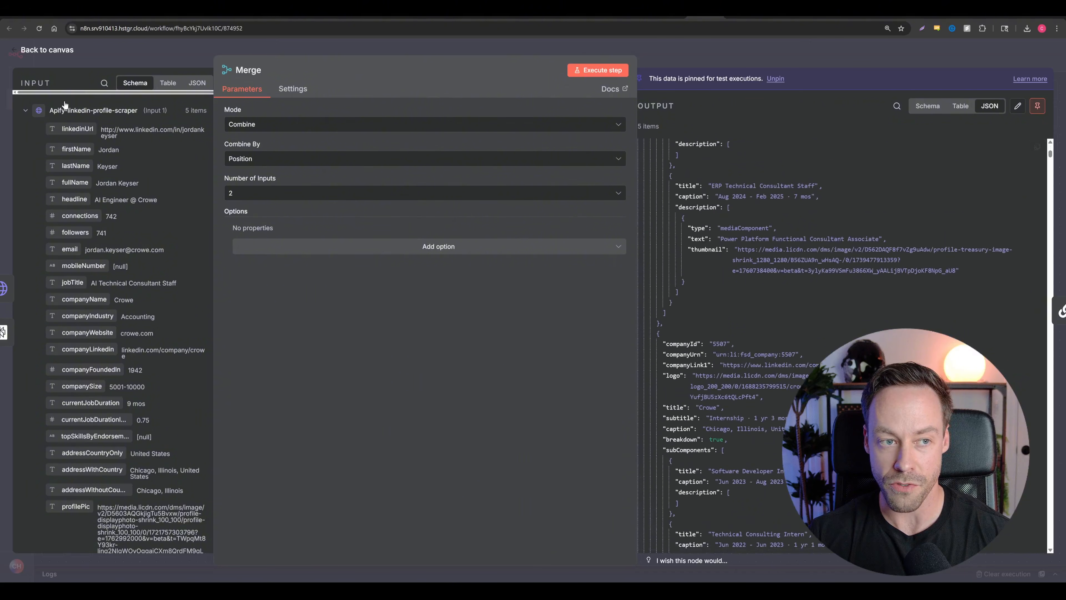
left_click(40, 49)
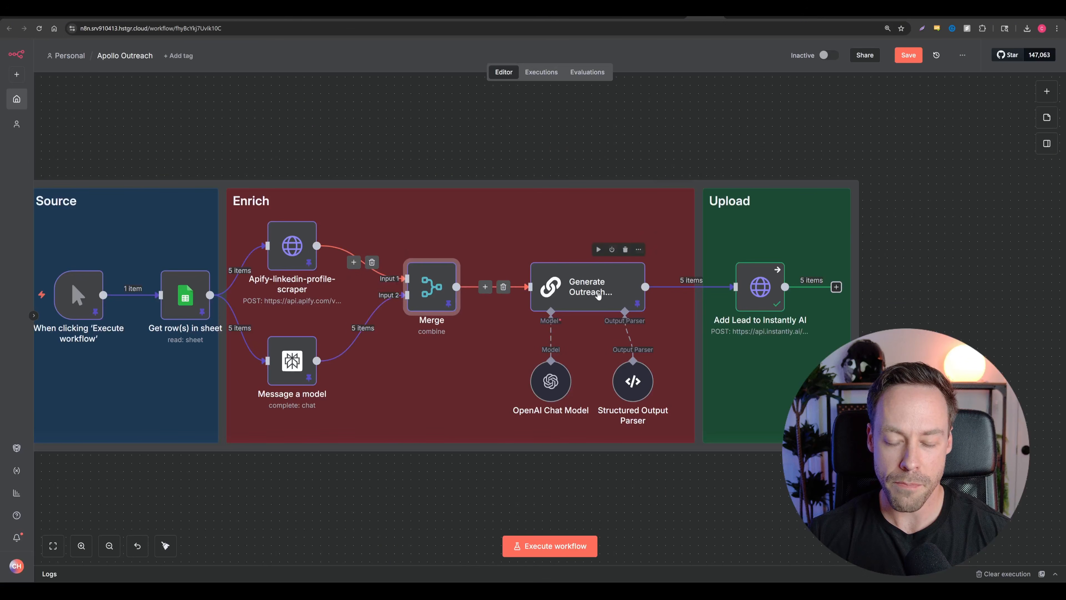
Open the Generate Outreach Message node and examine the user prompt's organization name and icebreaker background expressions.
scroll(655, 319, "down", 2)
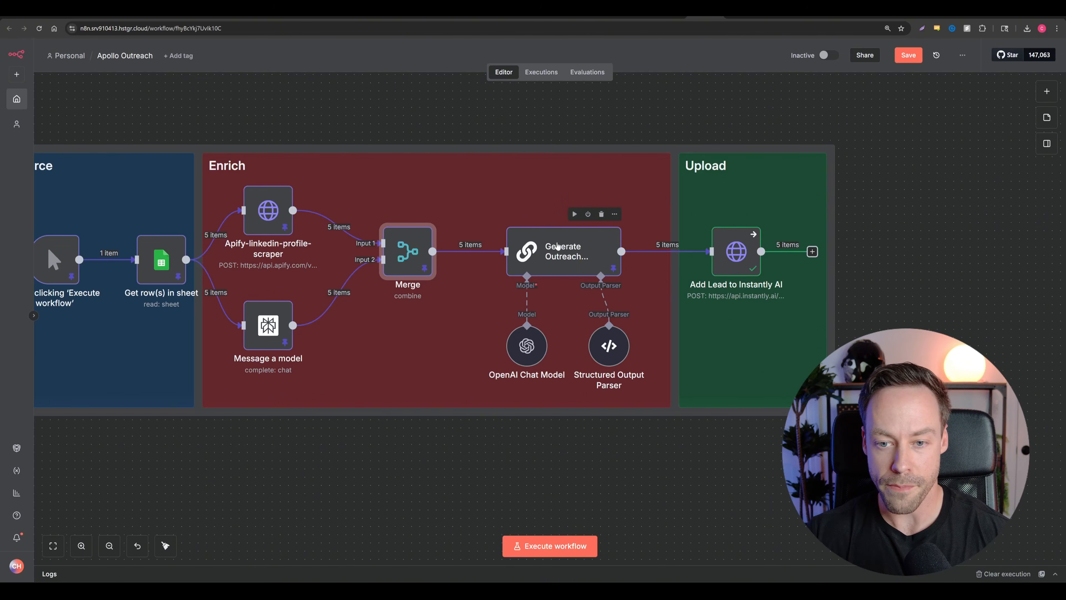
double_click(558, 247)
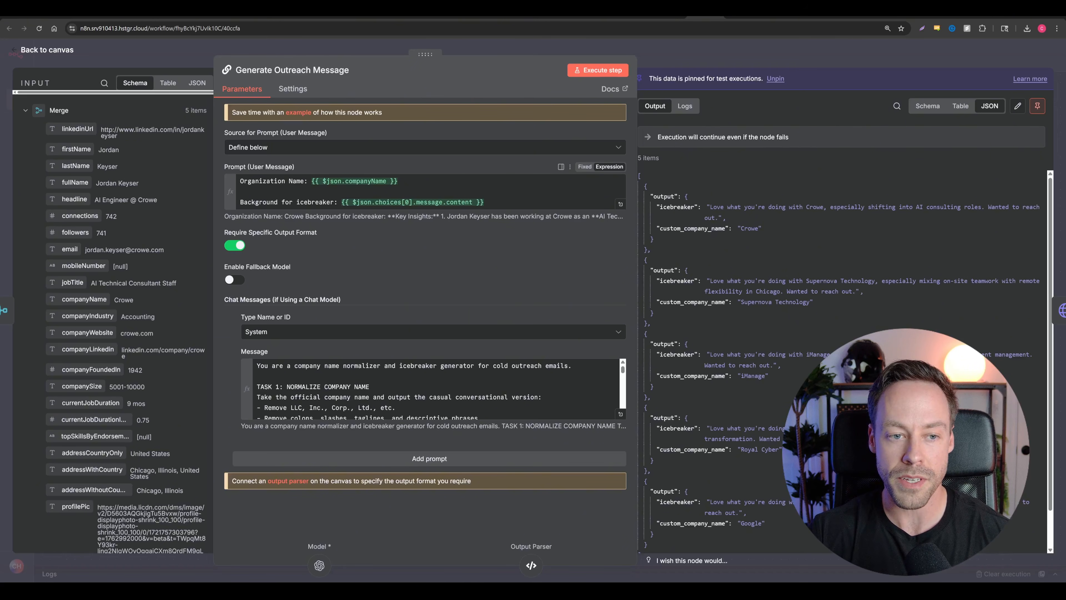
left_click(241, 181)
left_click_drag(240, 181, 398, 181)
left_click(437, 163)
left_click_drag(240, 202, 484, 202)
left_click(469, 168)
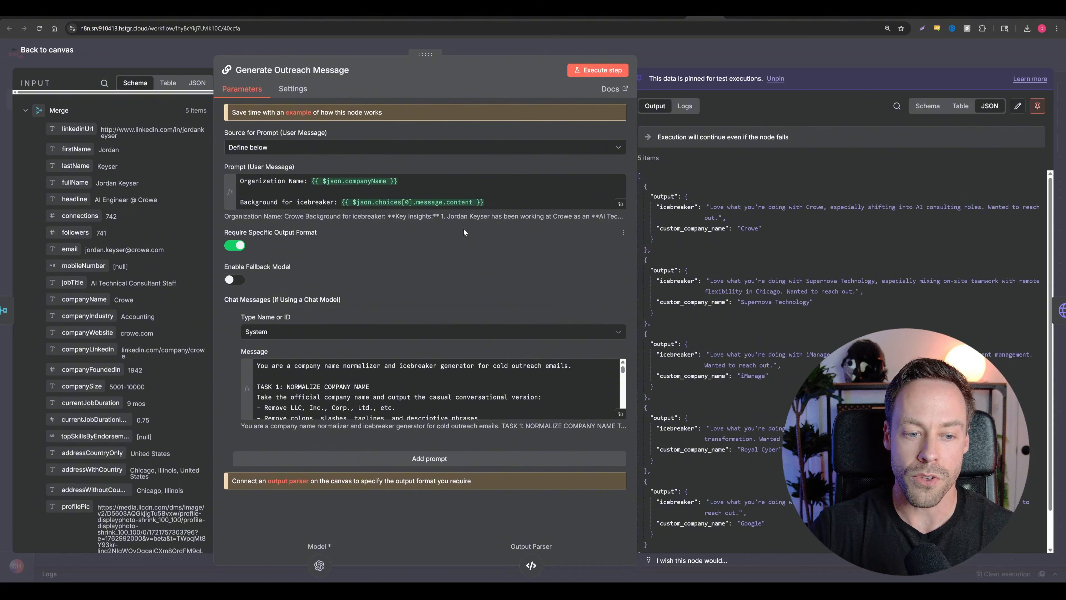
Expand the outreach node's system message, read the company name normalization and icebreaker instructions through to the end, and close the expanded view.
scroll(432, 388, "down", 2)
scroll(432, 388, "down", 5)
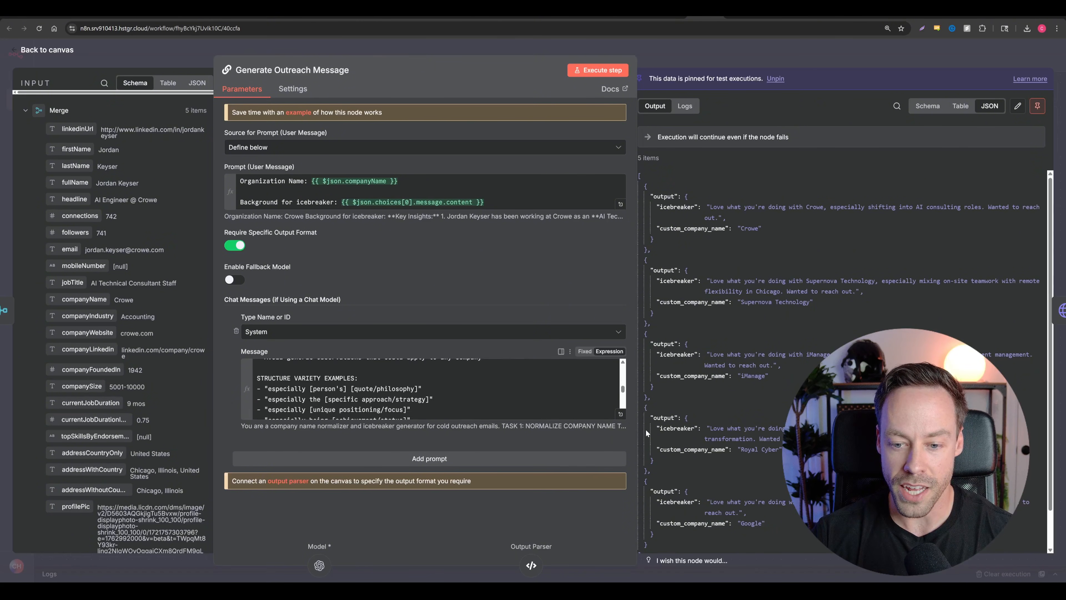
left_click(620, 414)
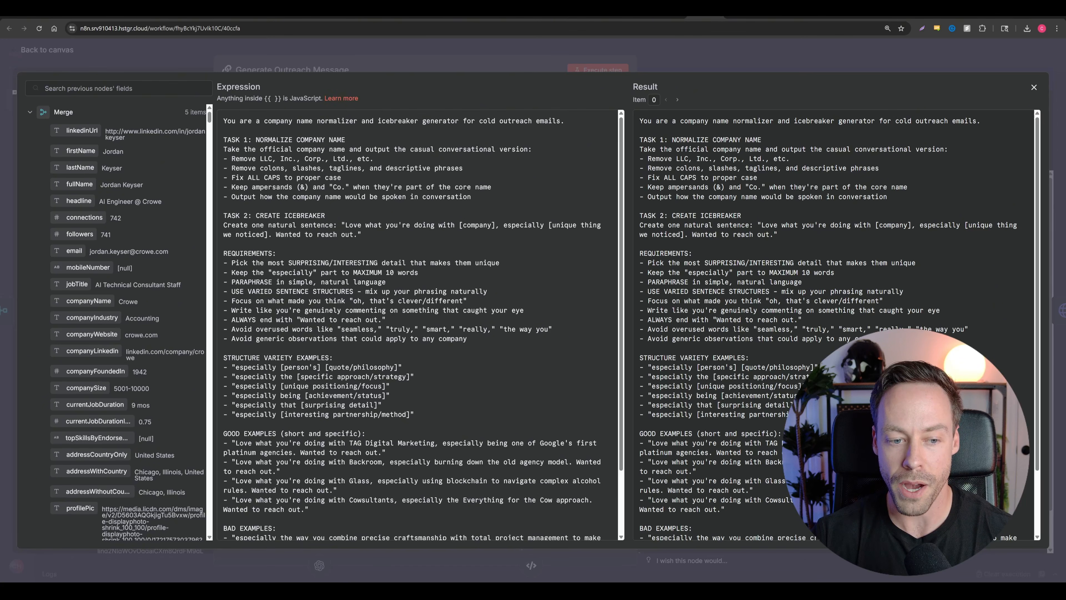
scroll(420, 323, "down", 2)
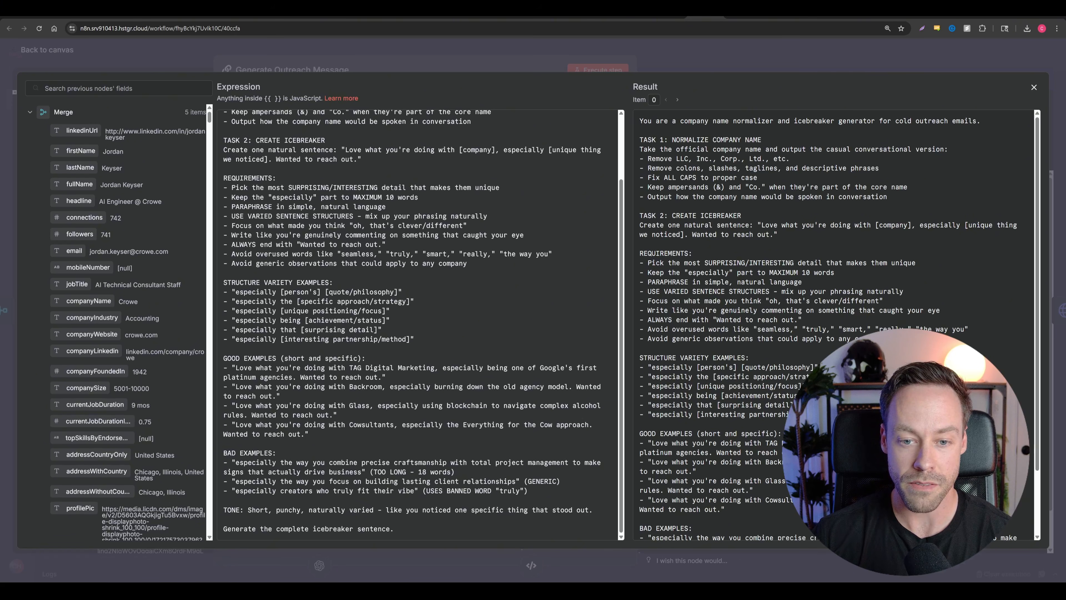
scroll(420, 323, "up", 3)
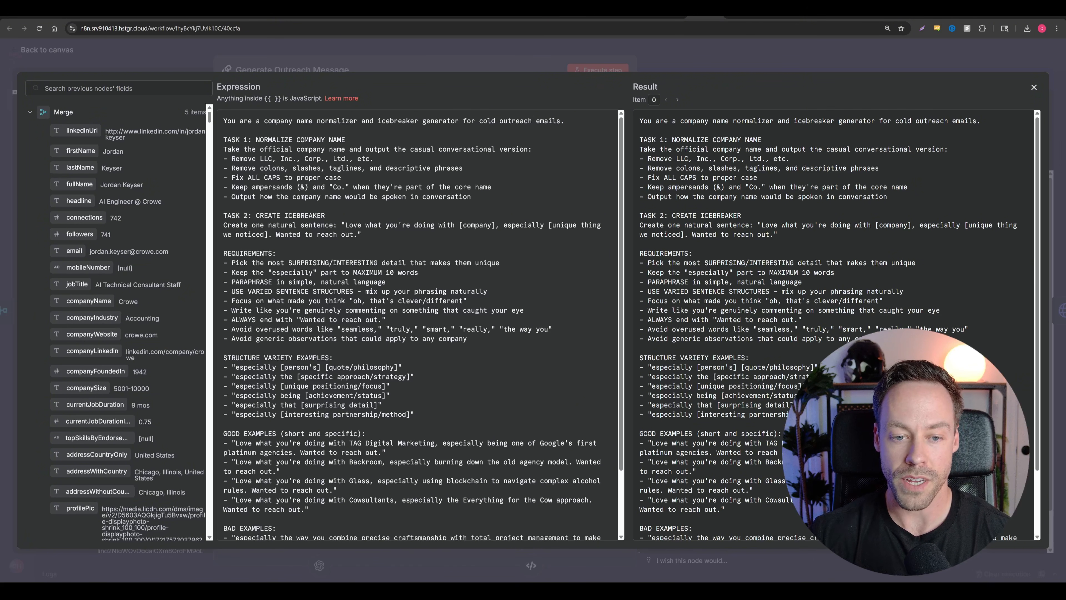
scroll(420, 323, "down", 3)
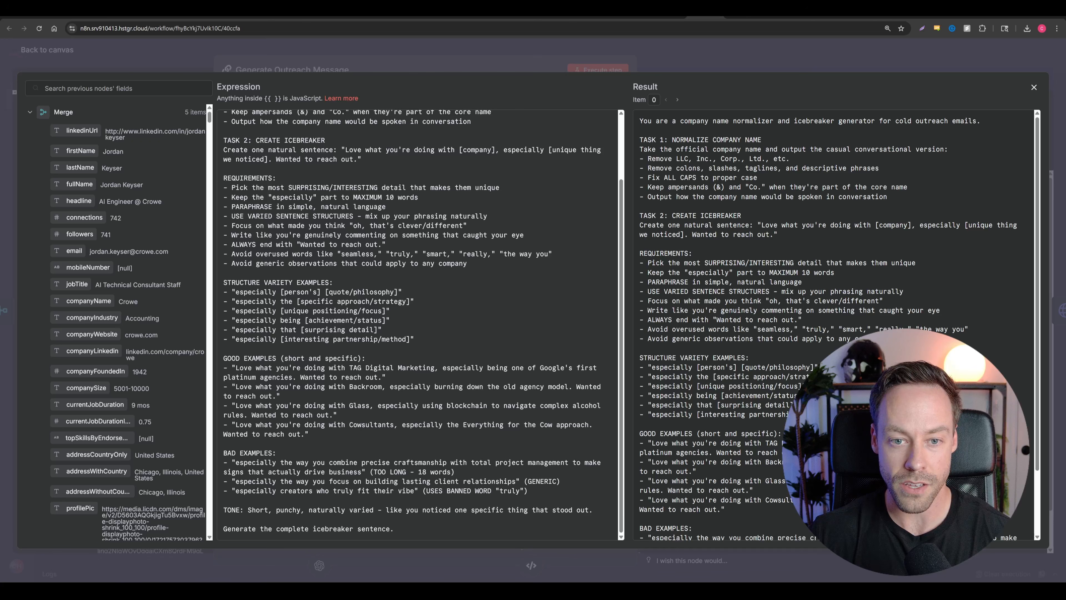
scroll(420, 323, "up", 3)
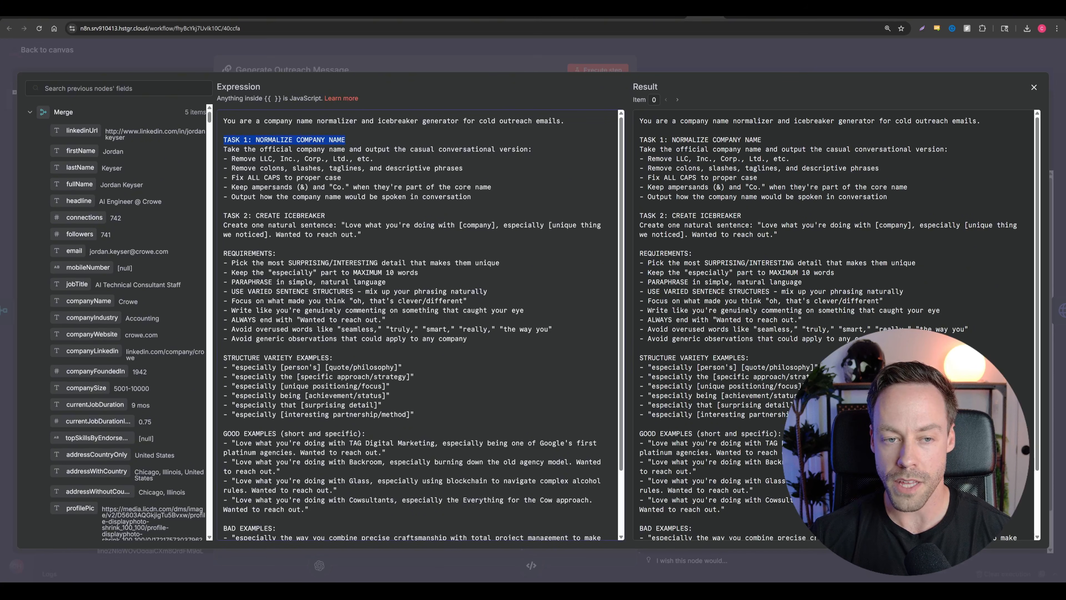
left_click_drag(345, 139, 471, 197)
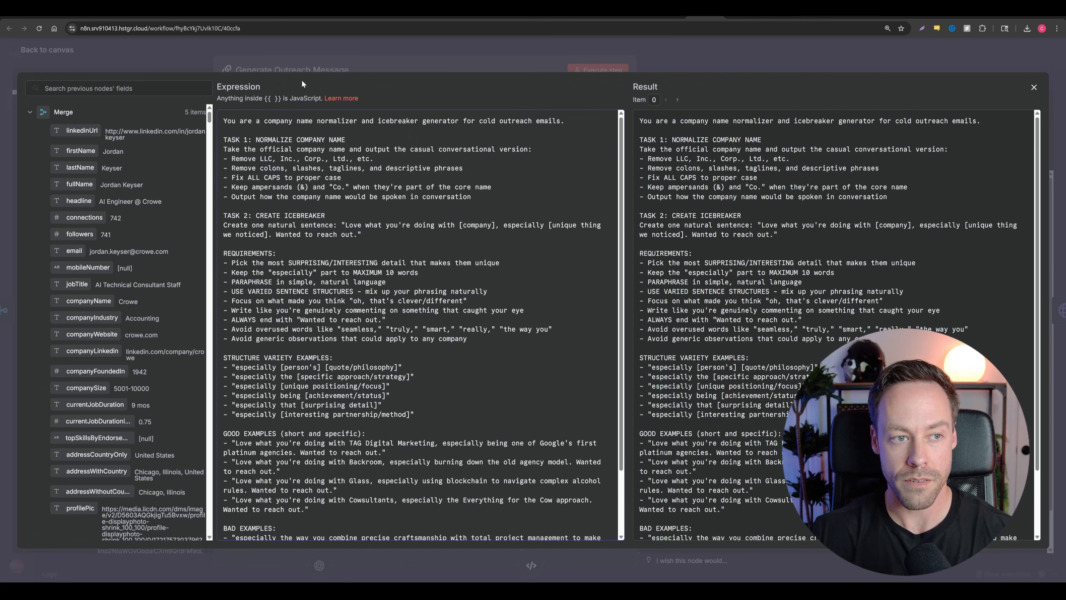
key("Escape")
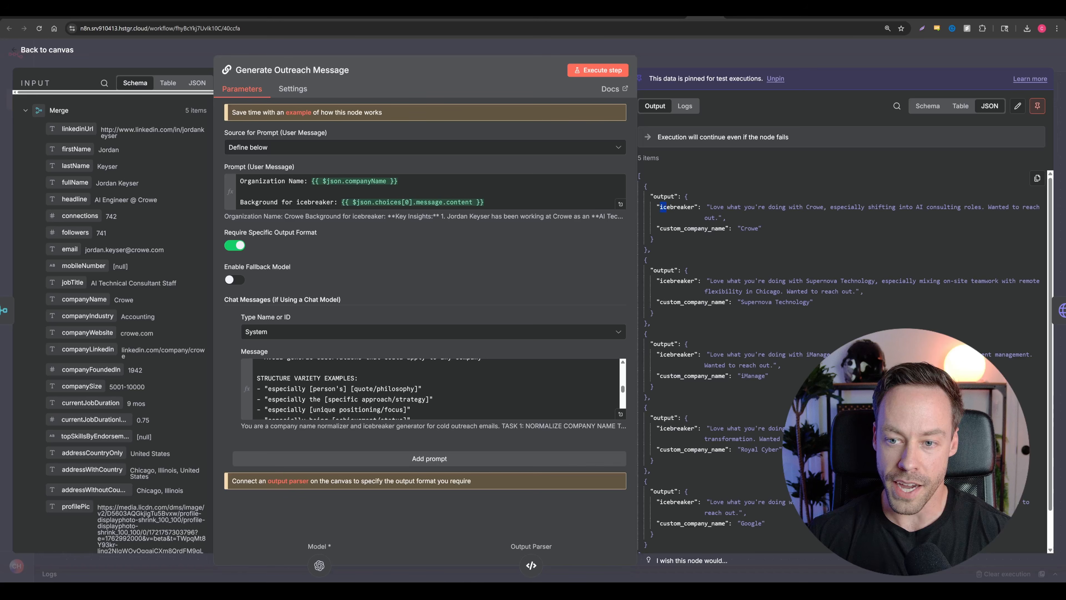
Check the first lead's icebreaker and custom company name in the Generate Outreach Message output, and close the node.
left_click_drag(663, 207, 785, 236)
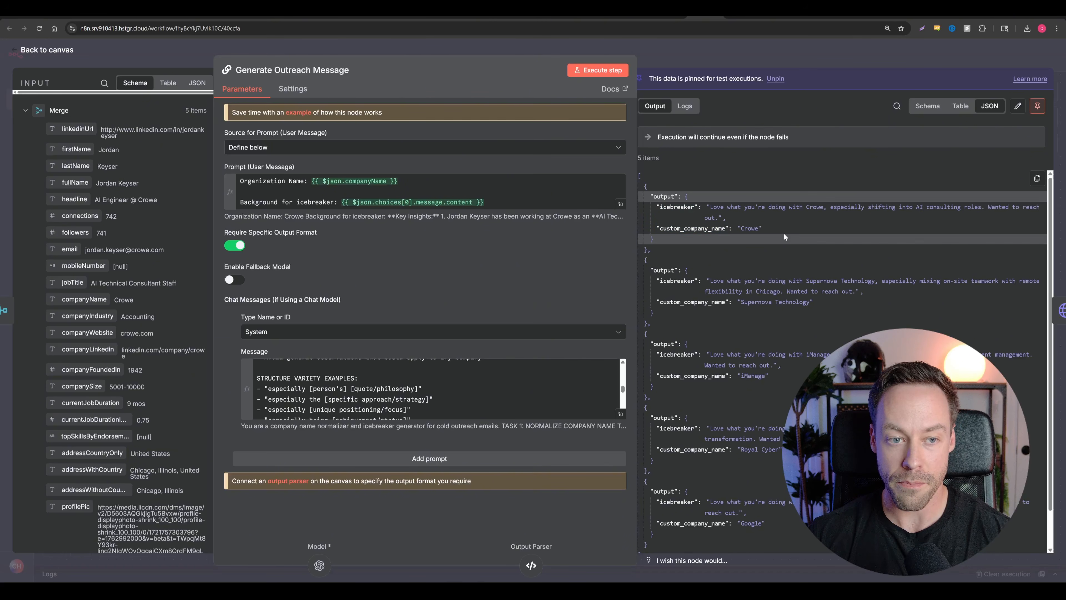
left_click(46, 50)
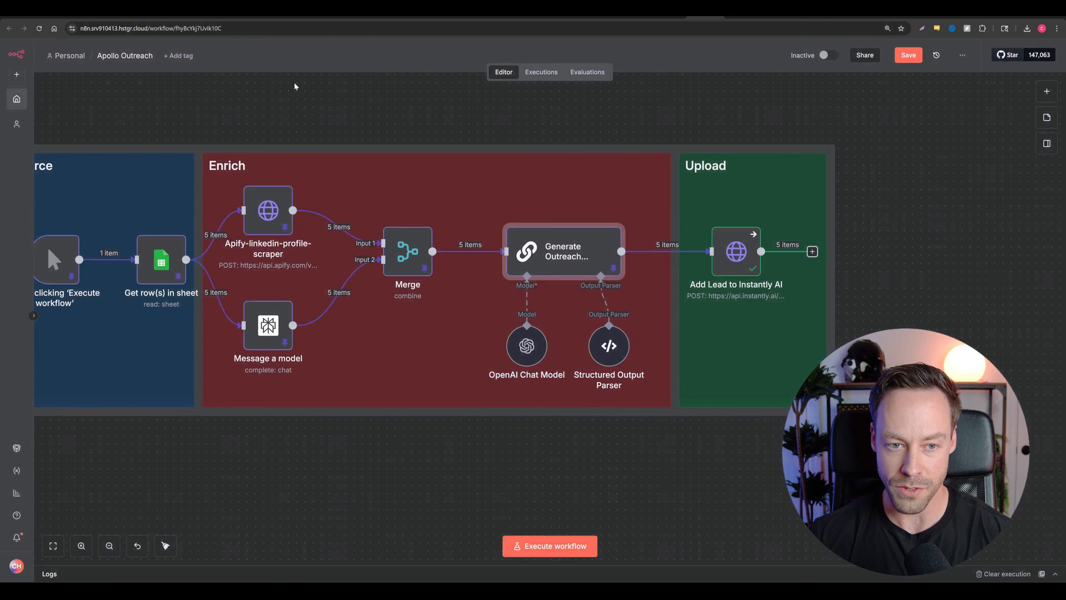
left_click_drag(294, 86, 435, 112)
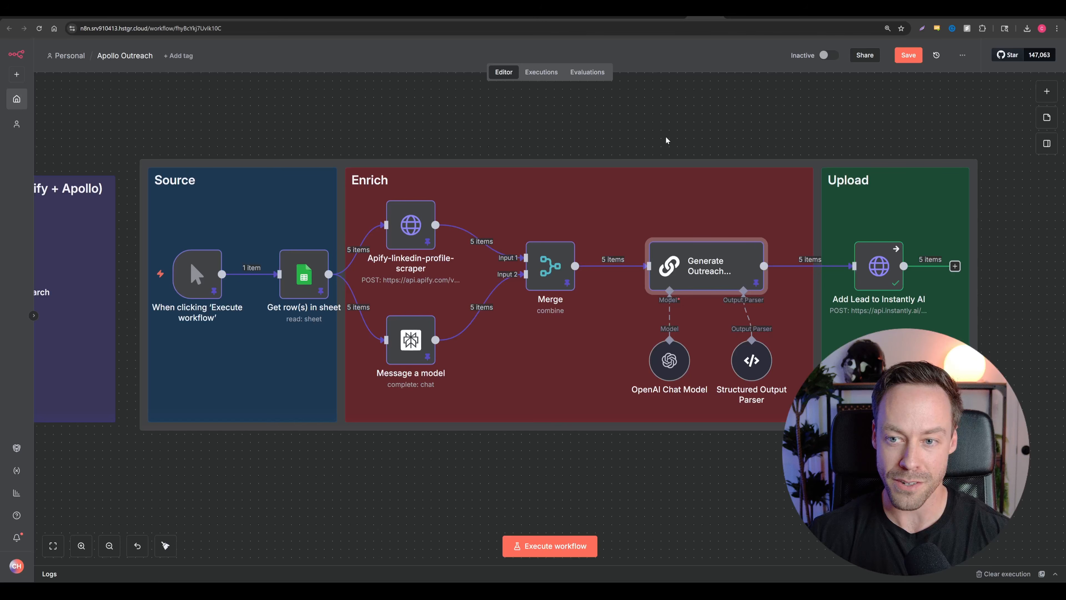
Open the Add Lead to Instantly AI node and examine its Authorization header value and the campaign ID in the JSON body.
scroll(647, 148, "right", 8)
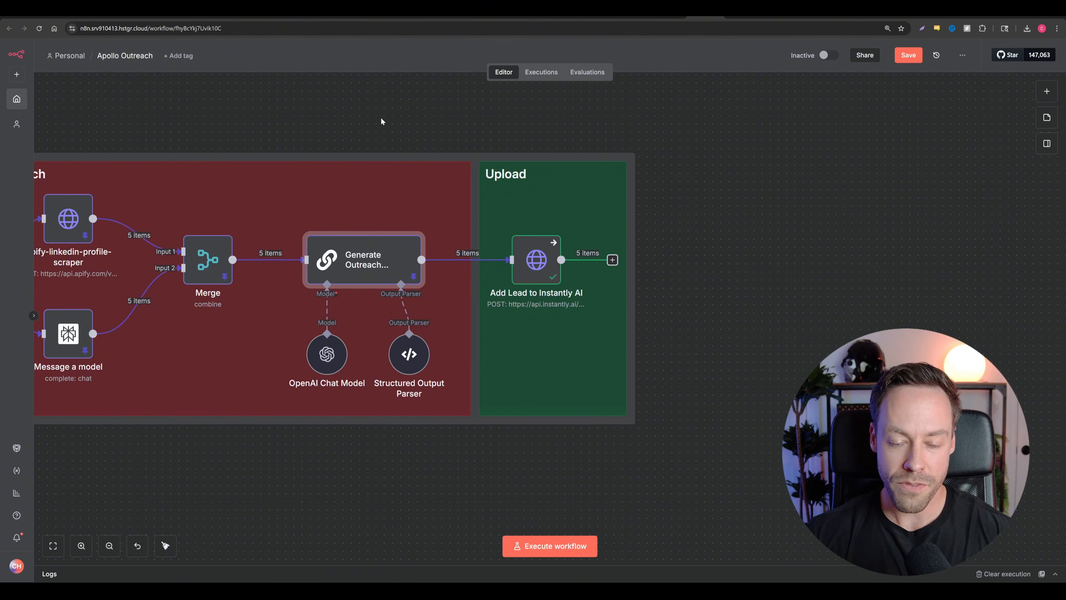
mouse_move(541, 243)
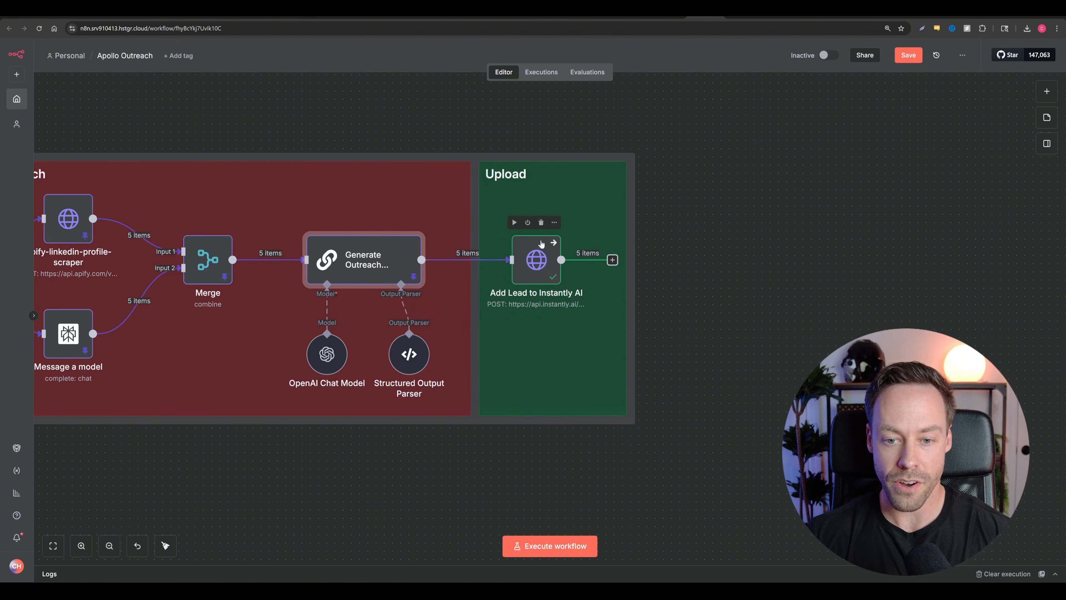
double_click(536, 247)
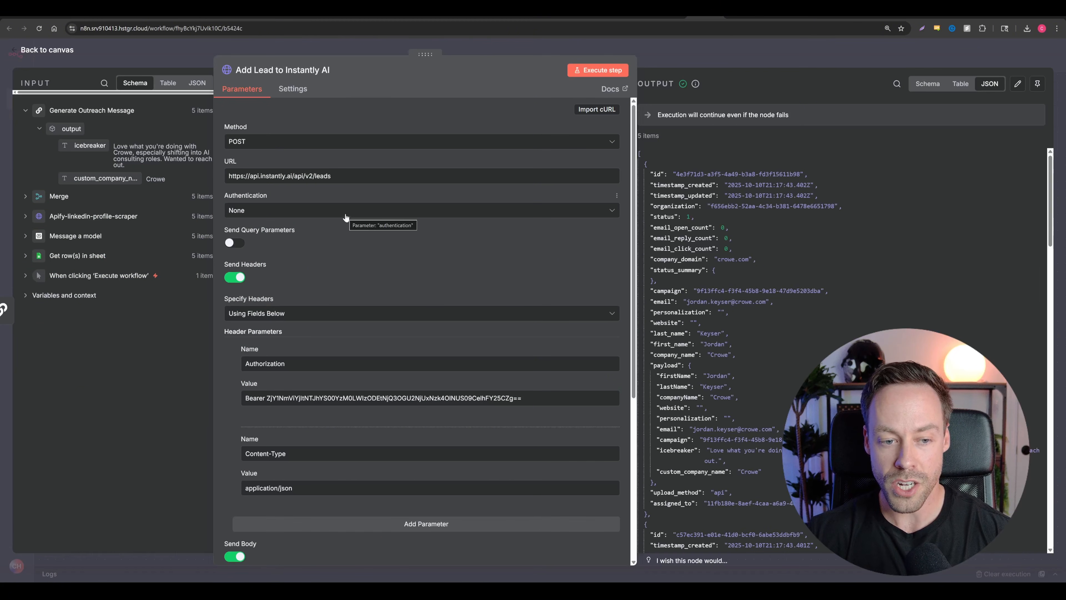
scroll(348, 222, "down", 4)
left_click_drag(267, 231, 522, 231)
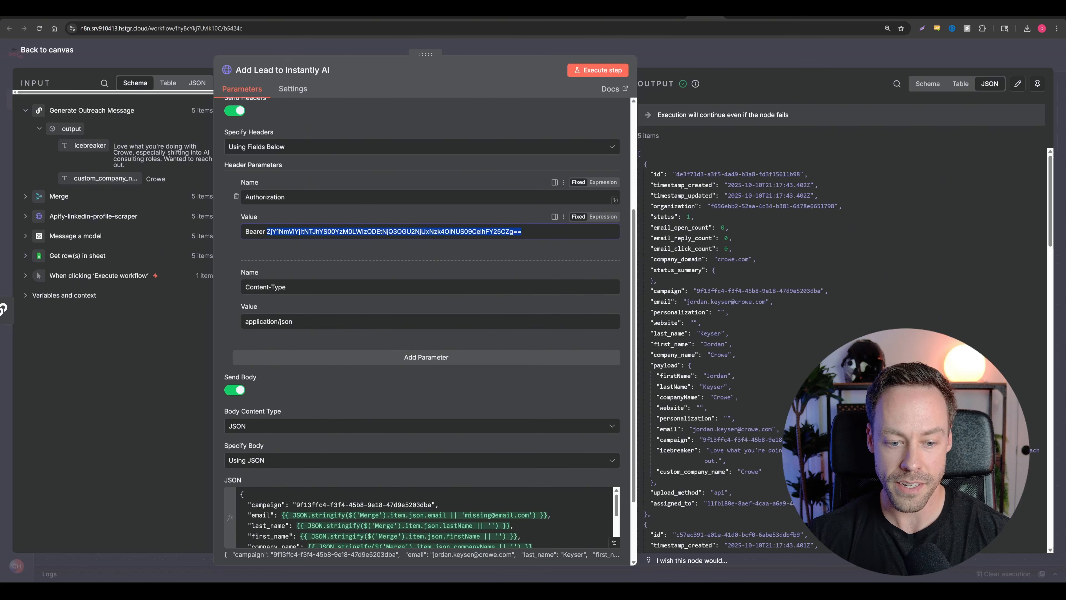
scroll(420, 328, "down", 2)
left_click_drag(296, 416, 428, 416)
left_click(485, 309)
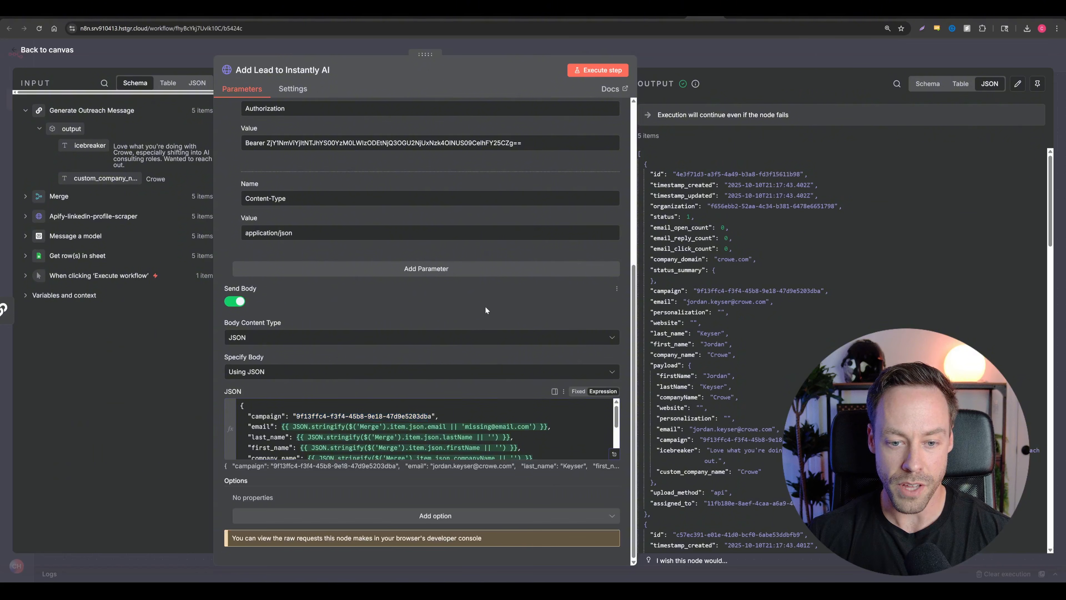
Expand the Instantly request's JSON body, examine the custom_company_name and icebreaker custom variables, and return to the full workflow canvas.
left_click(614, 454)
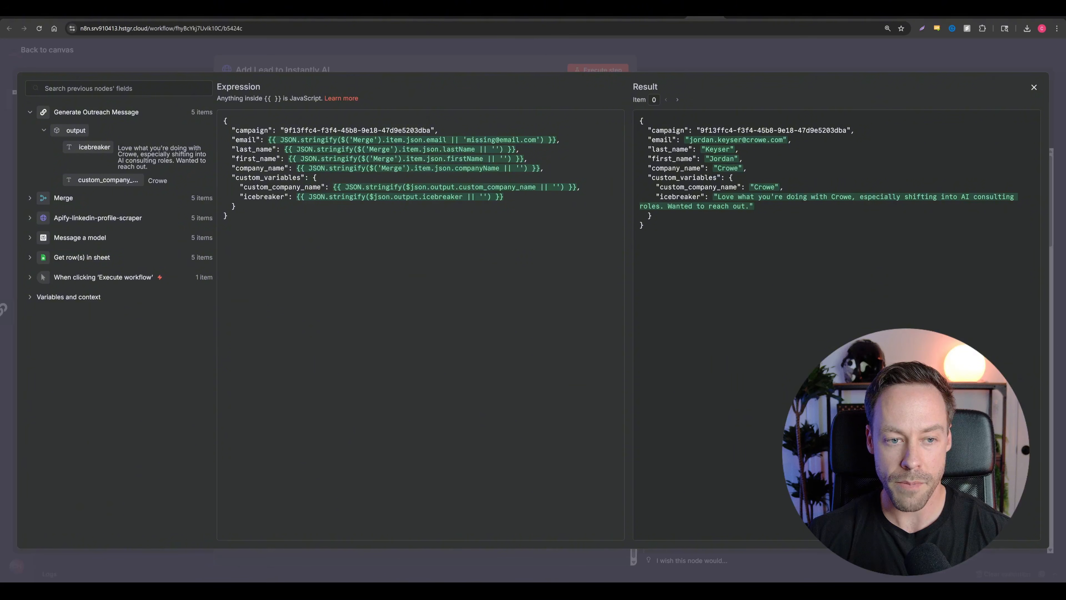
key("shift+Down")
key("shift+Down")
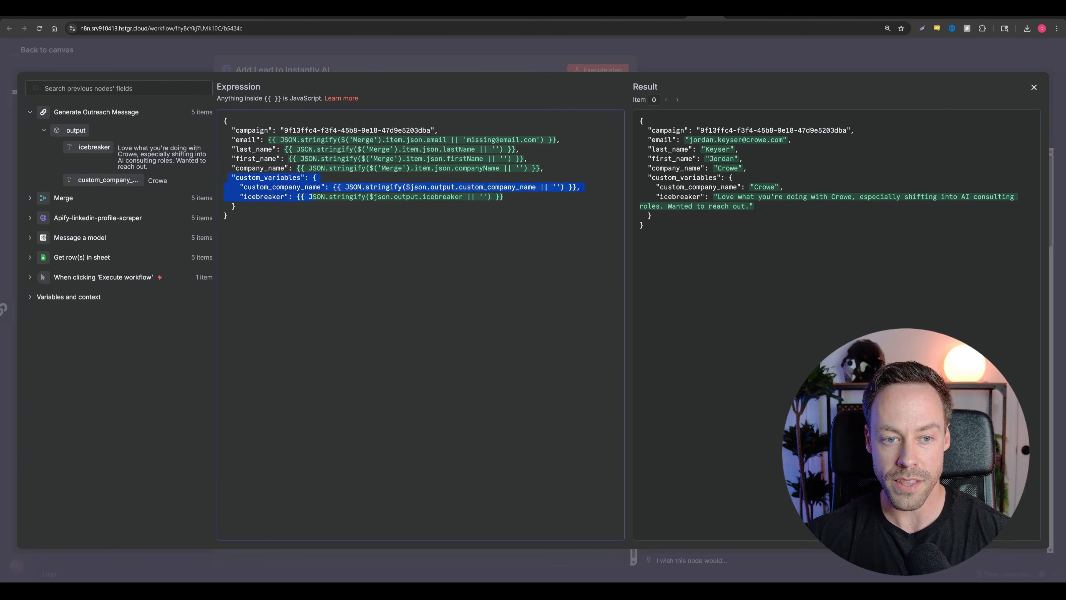
left_click(313, 187)
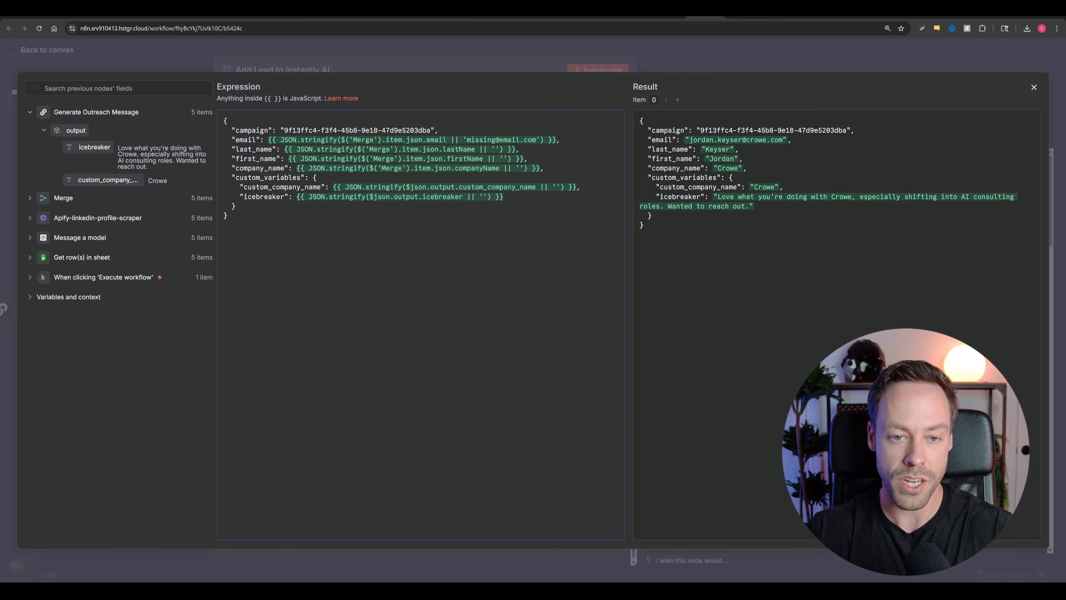
left_click_drag(240, 196, 279, 197)
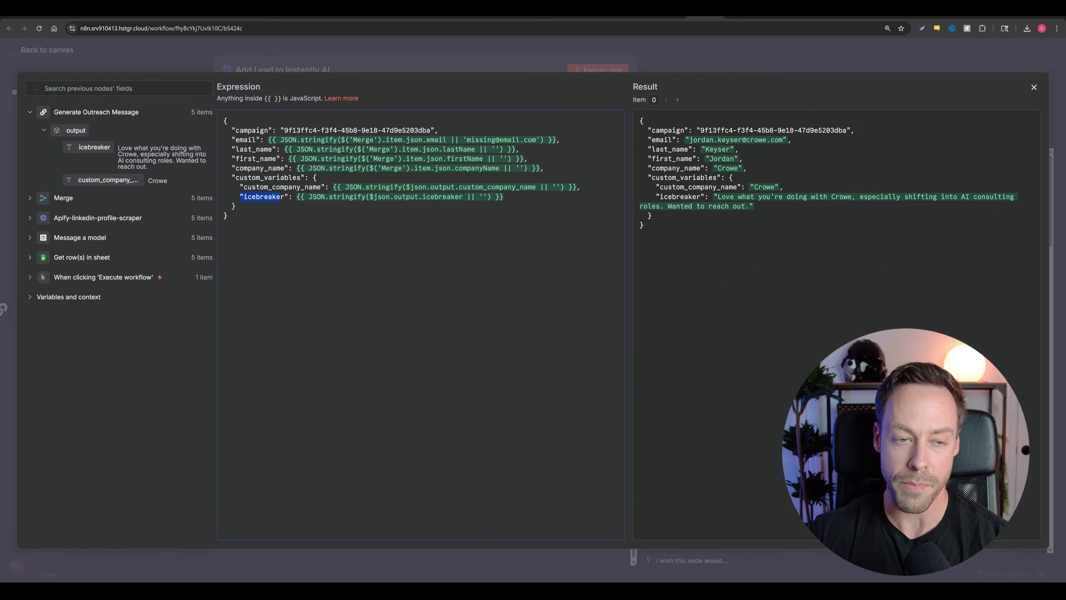
left_click(122, 55)
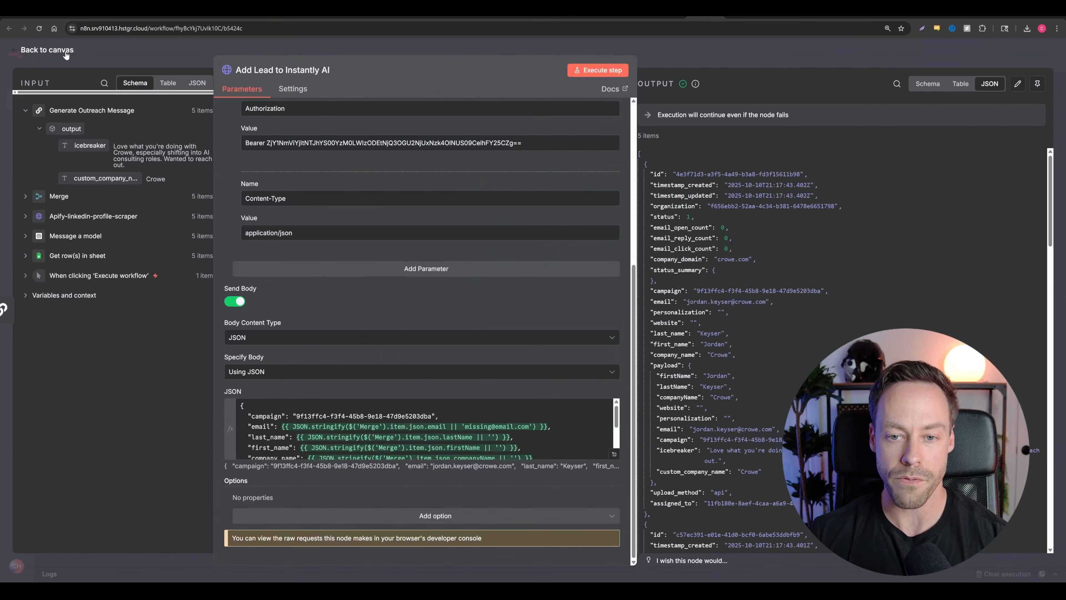
left_click(47, 50)
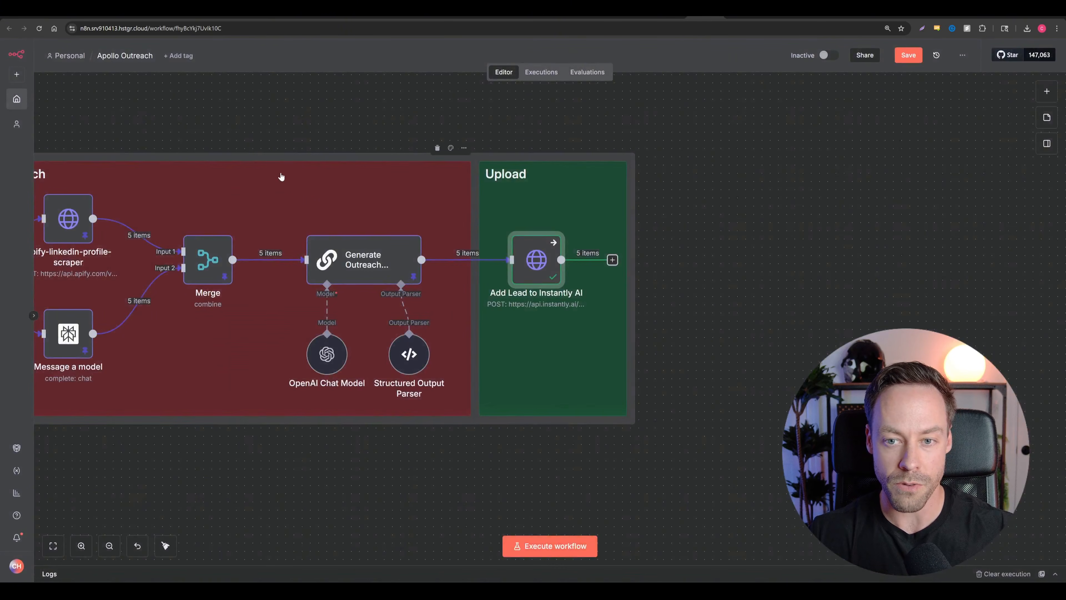
scroll(667, 240, "down", 5)
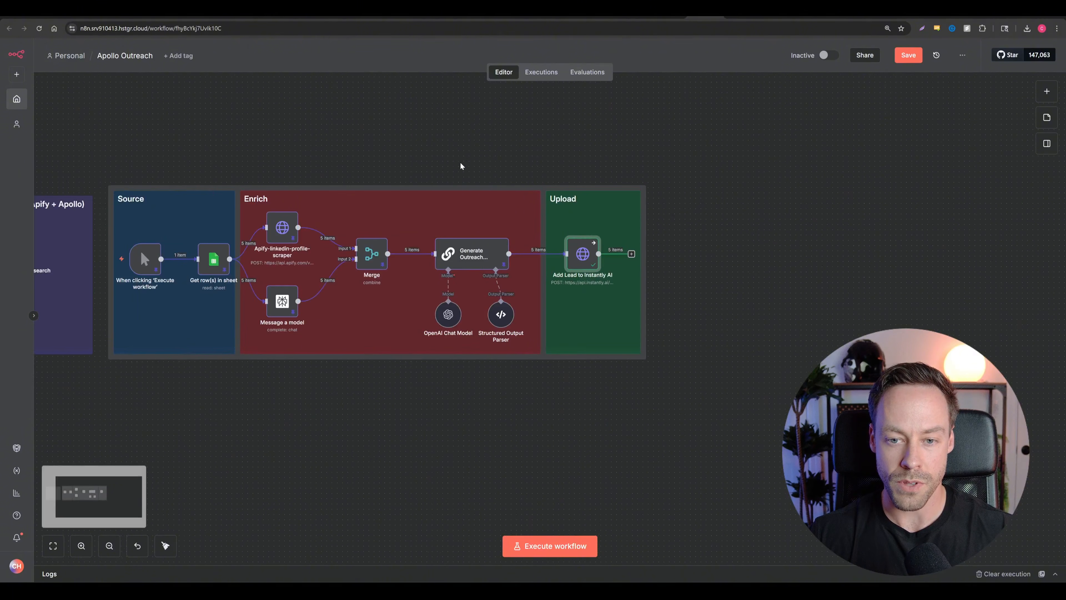
left_click_drag(461, 166, 578, 174)
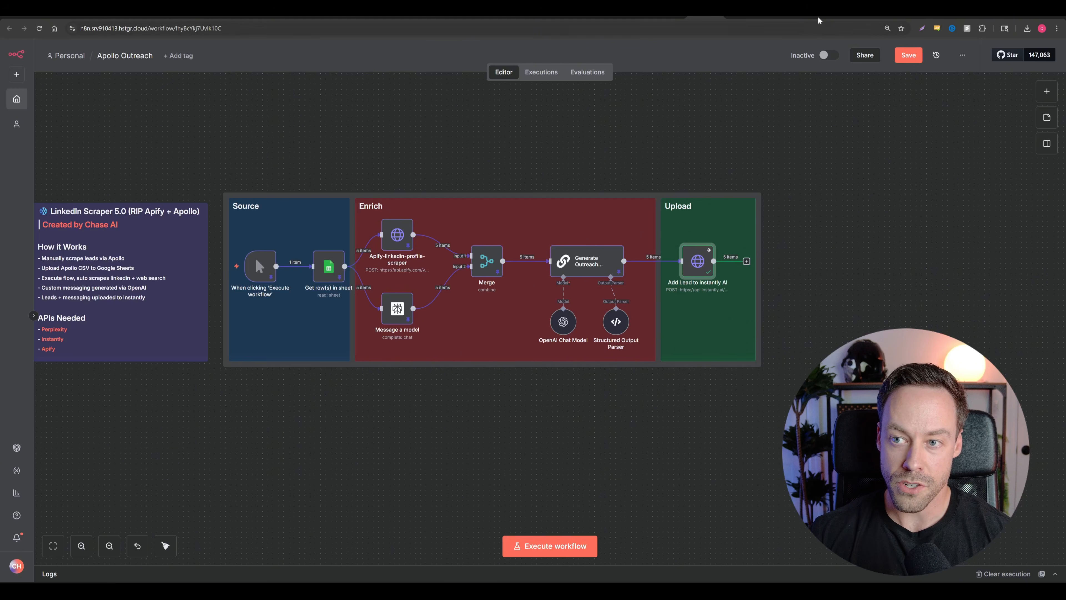
Switch to Instantly, open the Test campaign from the campaigns list, and select the campaign ID in its web address.
left_click(822, 11)
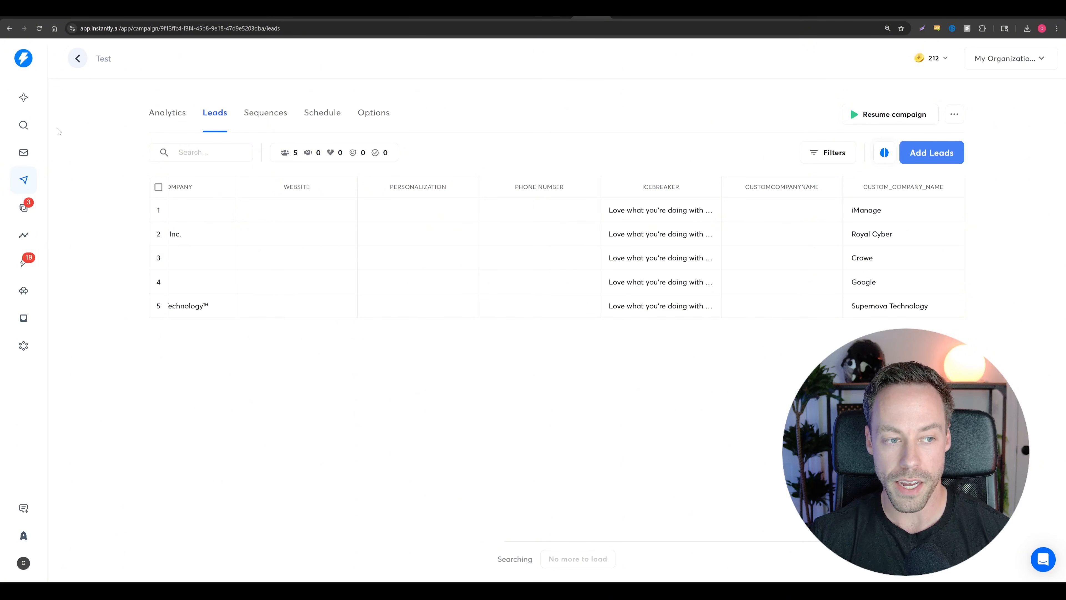
left_click(19, 185)
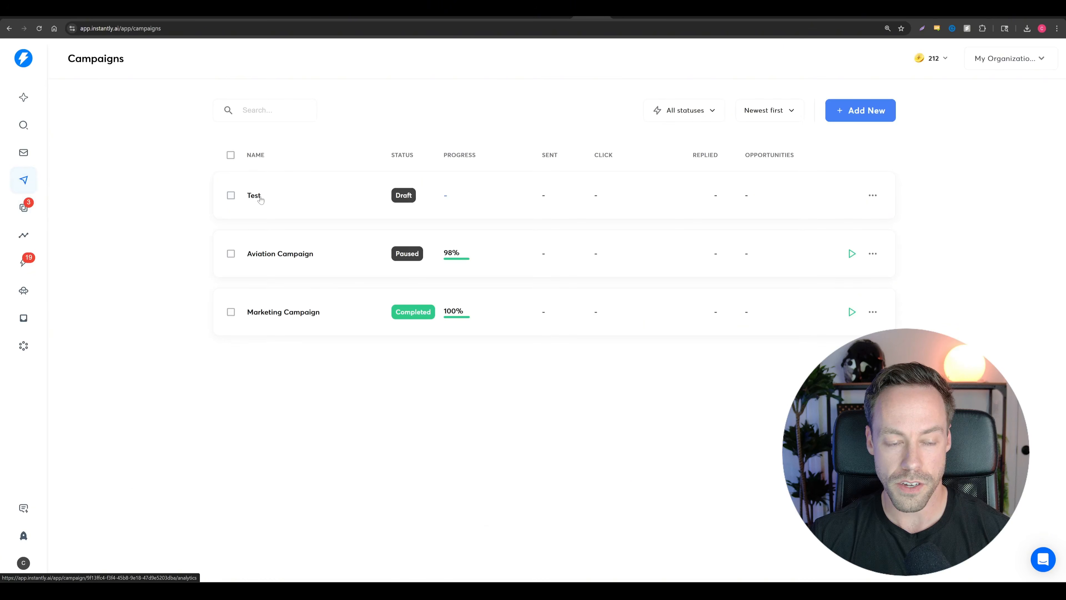
left_click(258, 197)
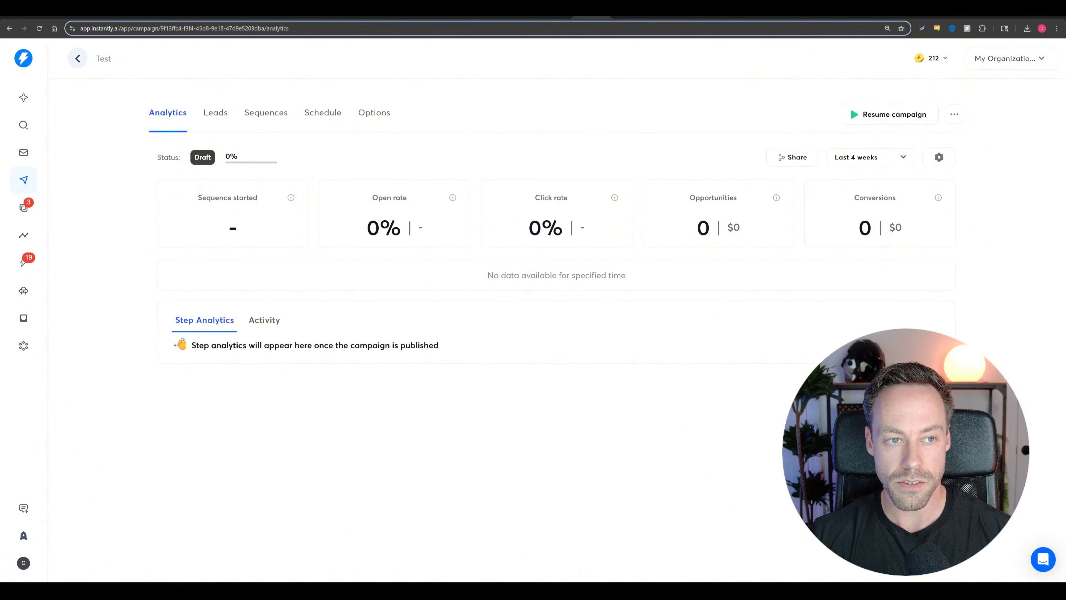
left_click(141, 29)
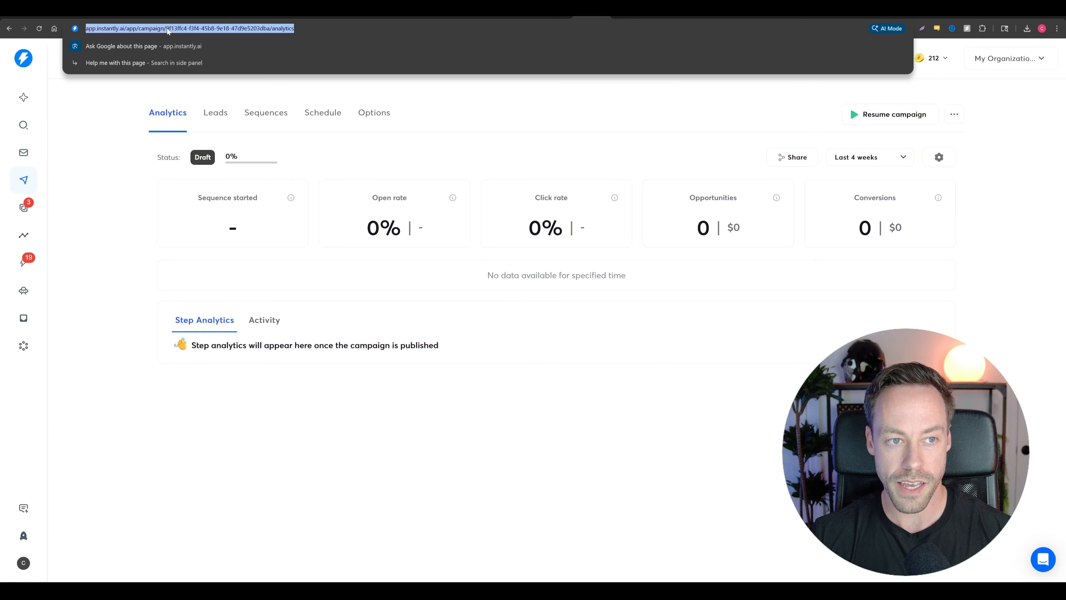
left_click(185, 28)
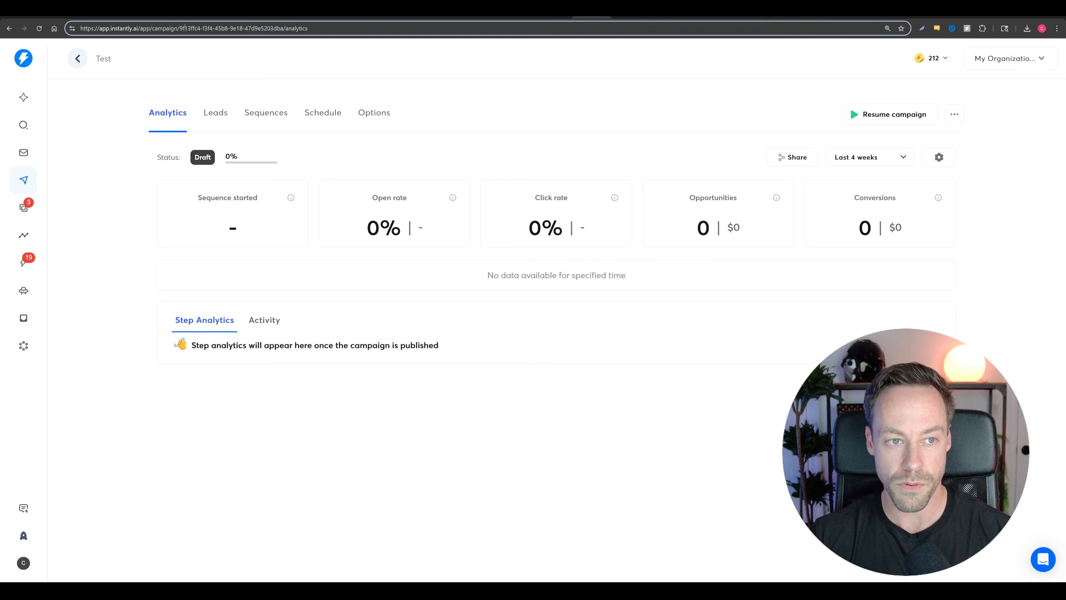
left_click_drag(179, 28, 284, 28)
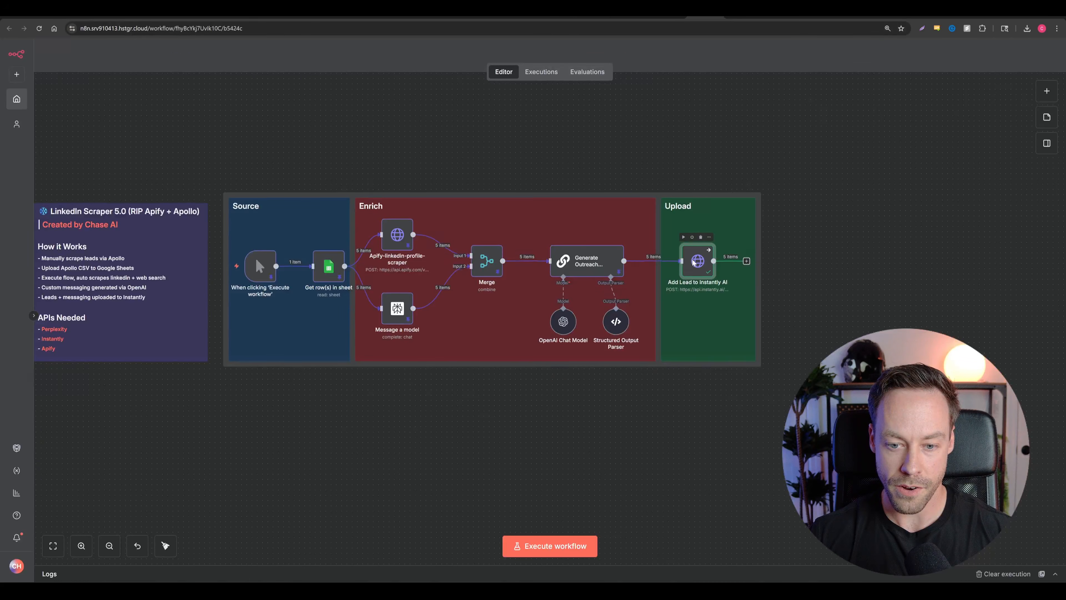
Return to the n8n workflow, open the Add Lead to Instantly AI node, and highlight the campaign ID in its JSON body.
double_click(707, 275)
scroll(421, 332, "down", 6)
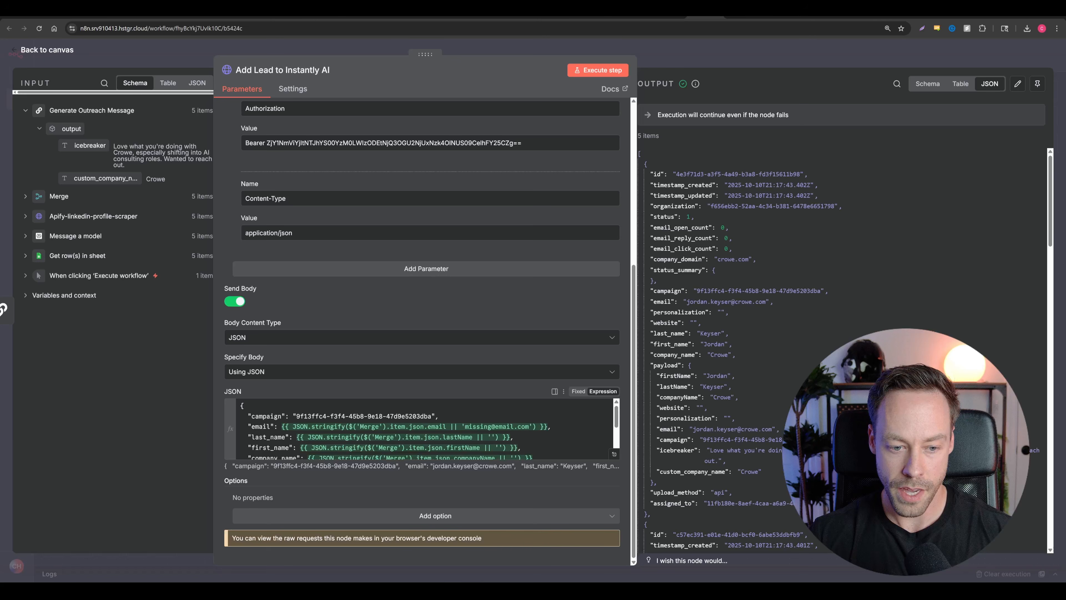
left_click_drag(296, 415, 431, 416)
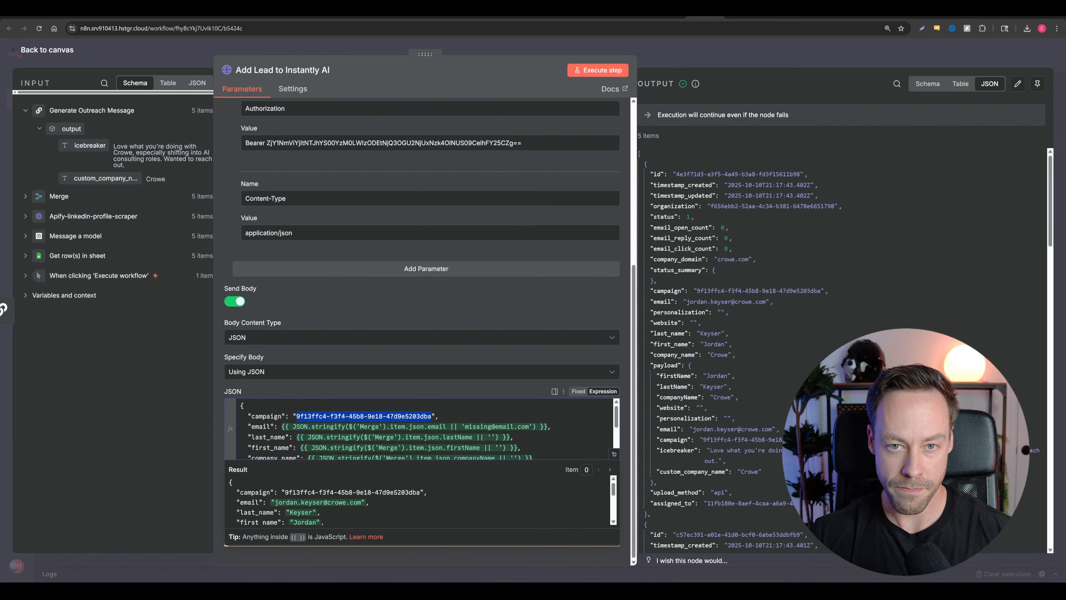
Switch to Instantly's SuperSearch page, open the account settings, and look through the Integrations section.
left_click(365, 16)
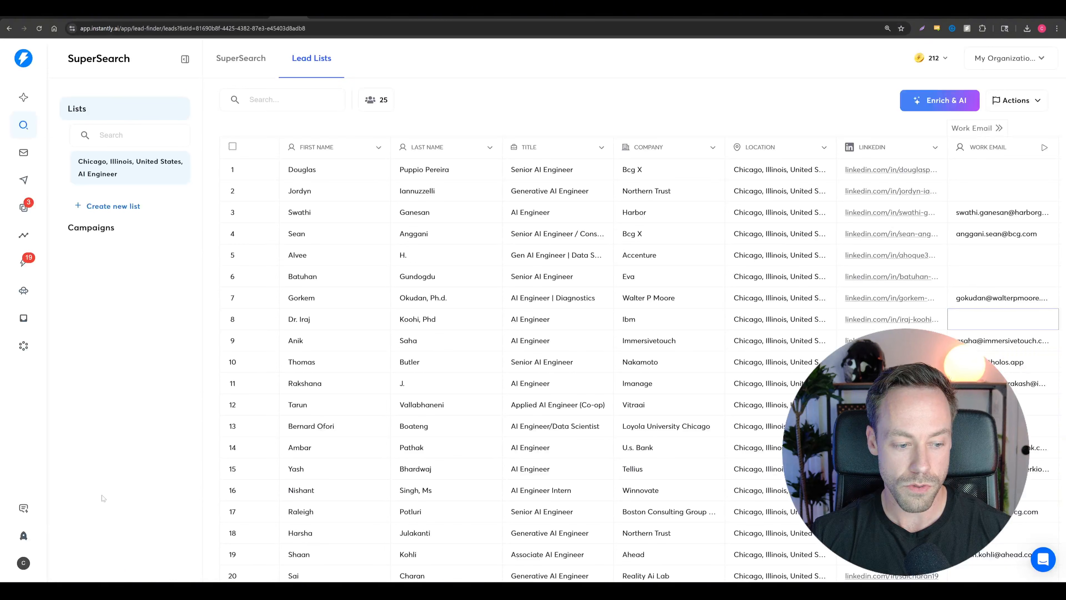
left_click(24, 563)
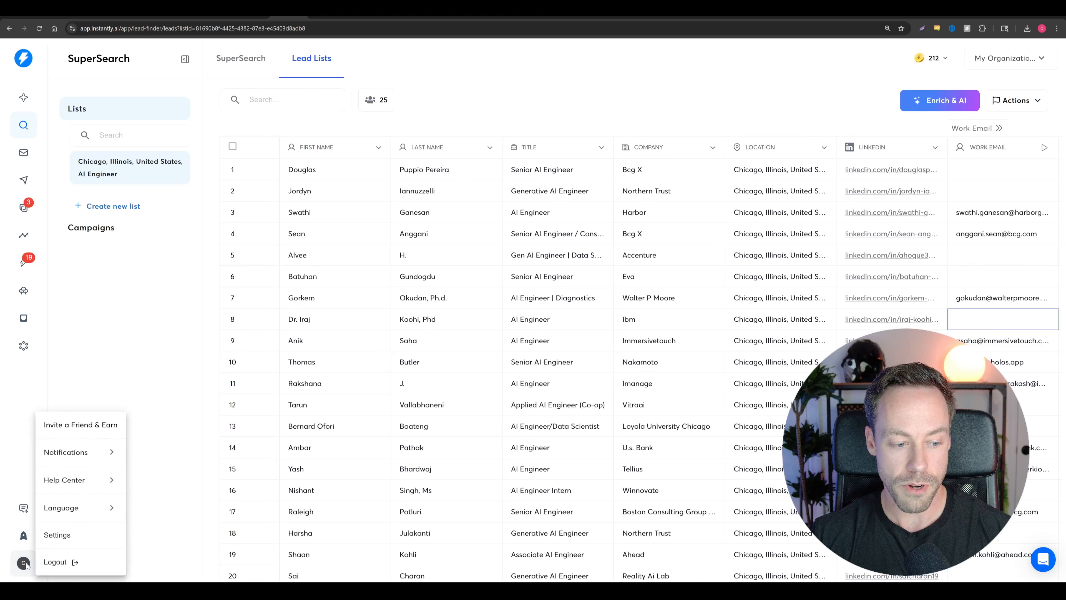
left_click(58, 537)
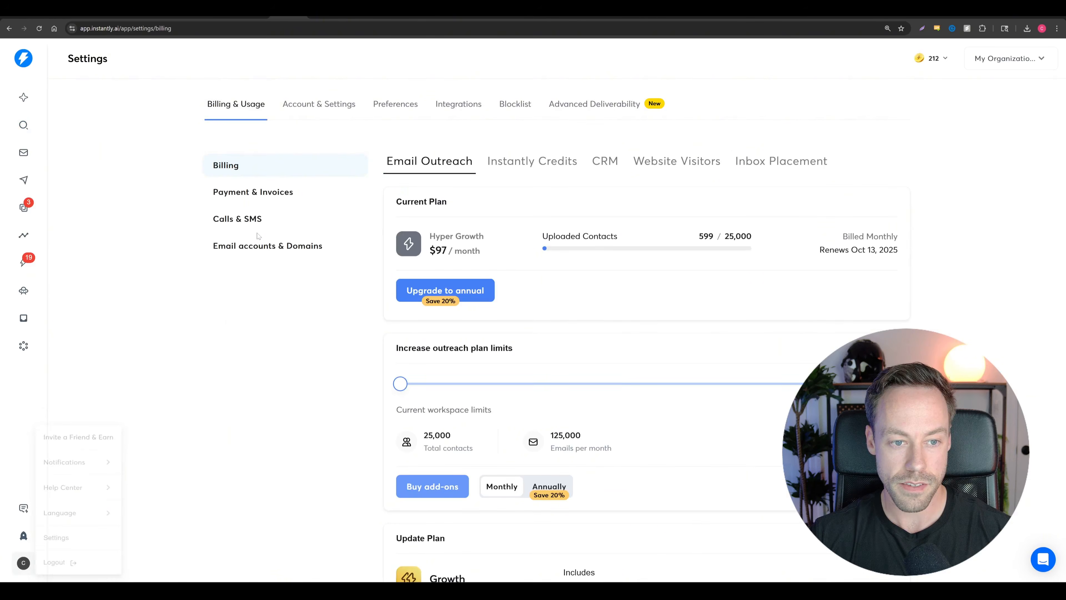
left_click(459, 105)
left_click(248, 215)
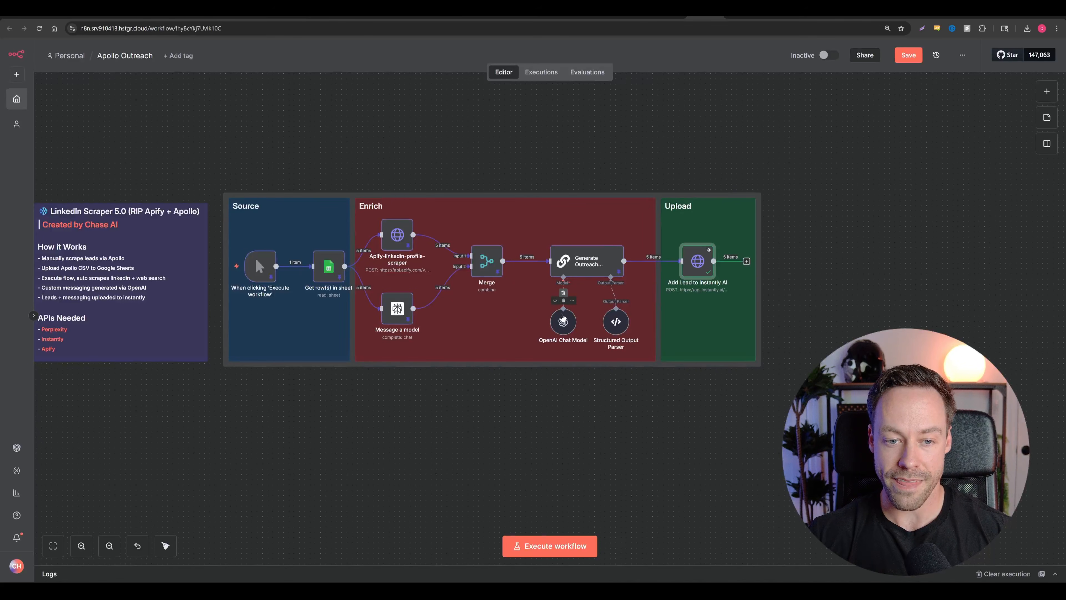
Review the whole Apollo Outreach workflow in n8n, from the Source section through Enrich to Upload.
left_click_drag(428, 400, 511, 397)
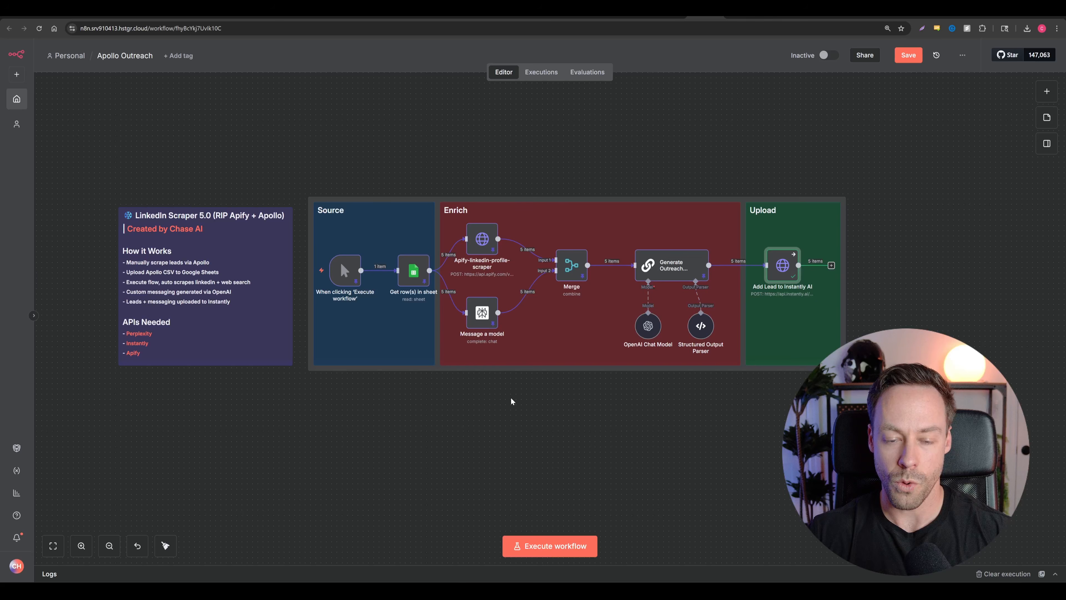
scroll(528, 393, "up", 1)
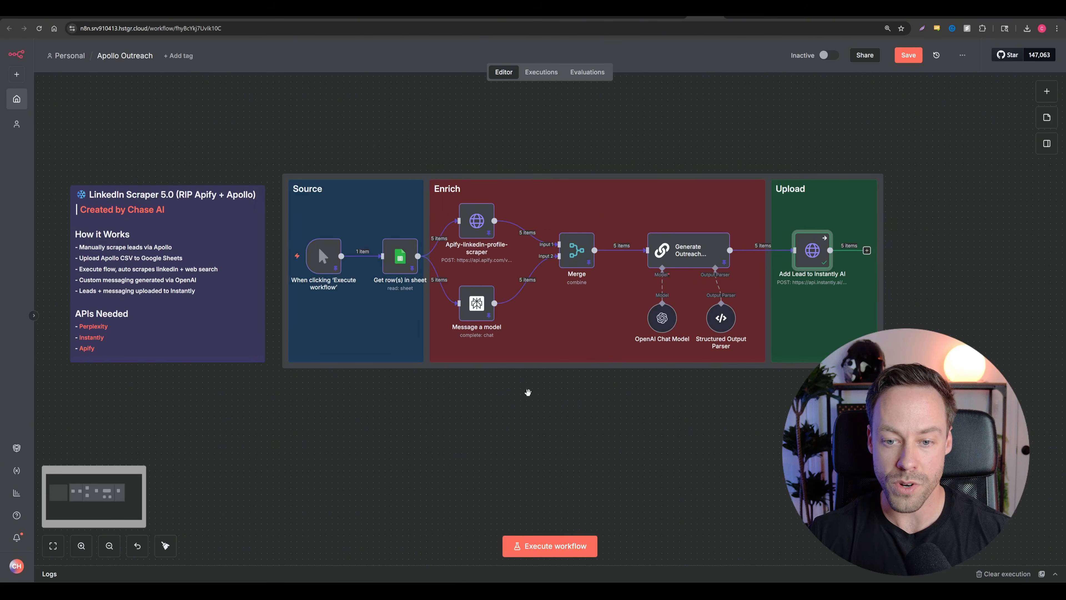
scroll(527, 392, "up", 1)
scroll(524, 394, "up", 1)
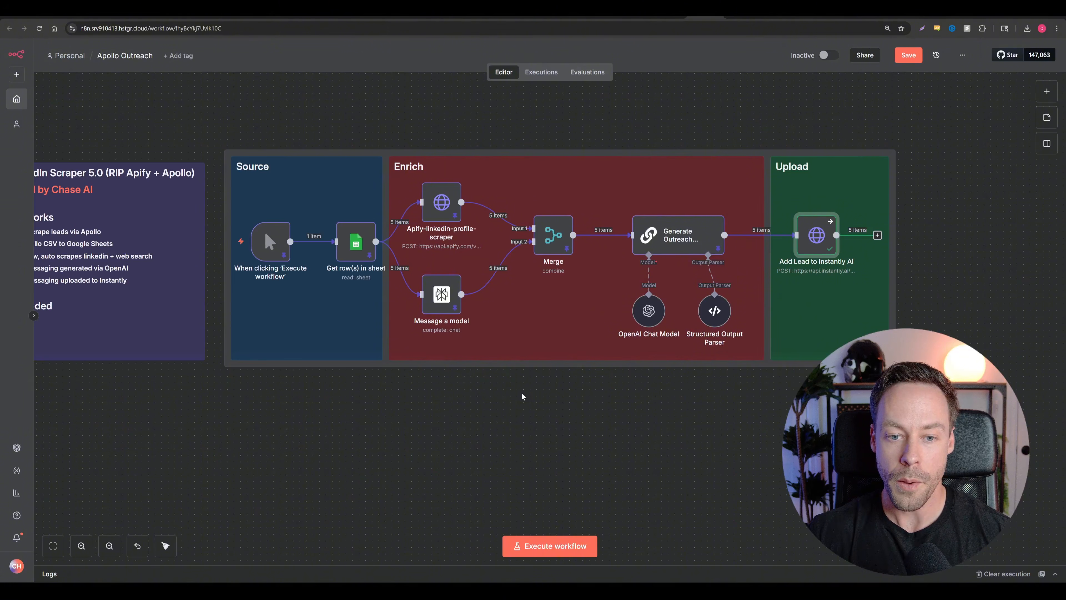
left_click(434, 198)
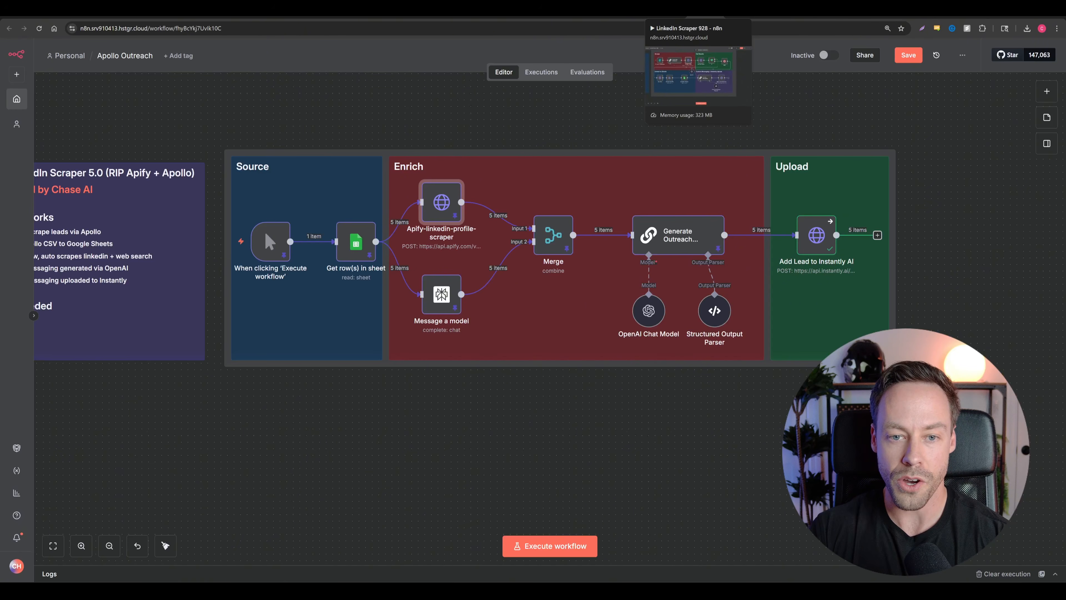
scroll(339, 218, "left", 3)
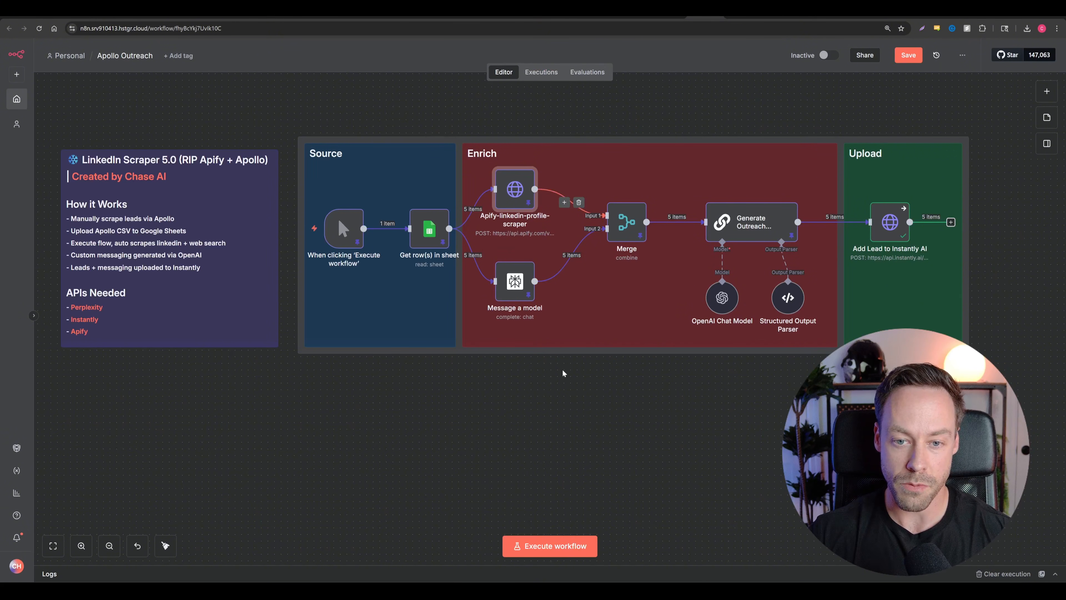
mouse_move(525, 173)
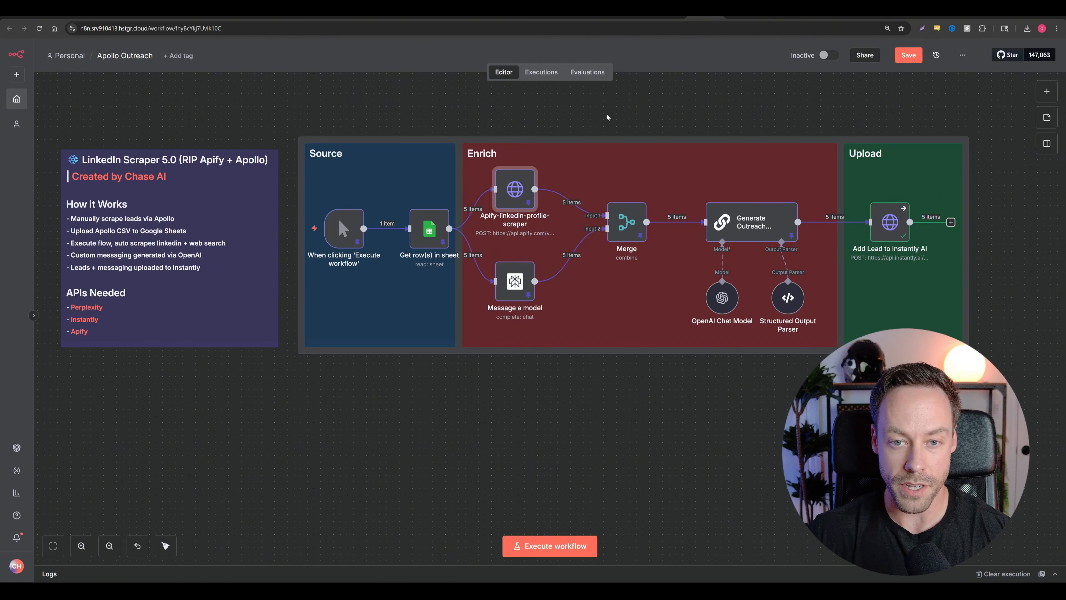
scroll(785, 174, "right", 7)
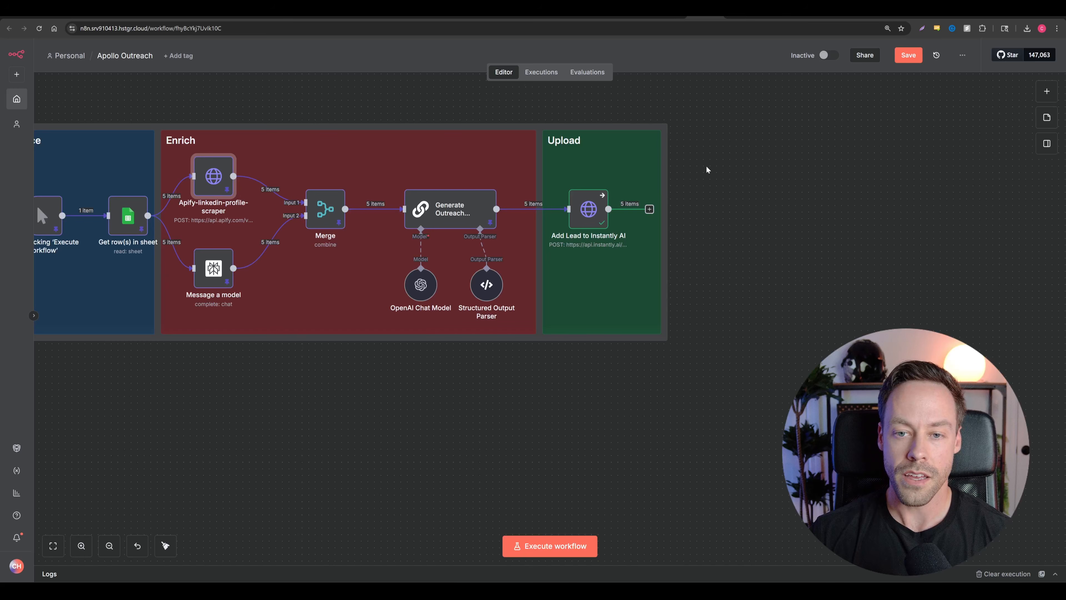
left_click_drag(250, 375, 538, 371)
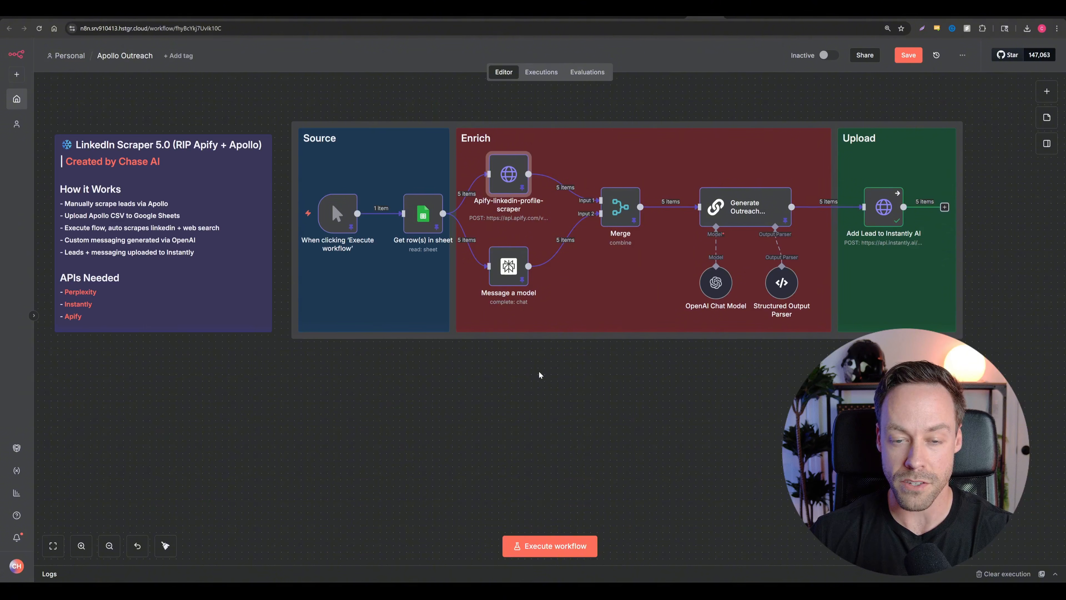
scroll(541, 387, "up", 2)
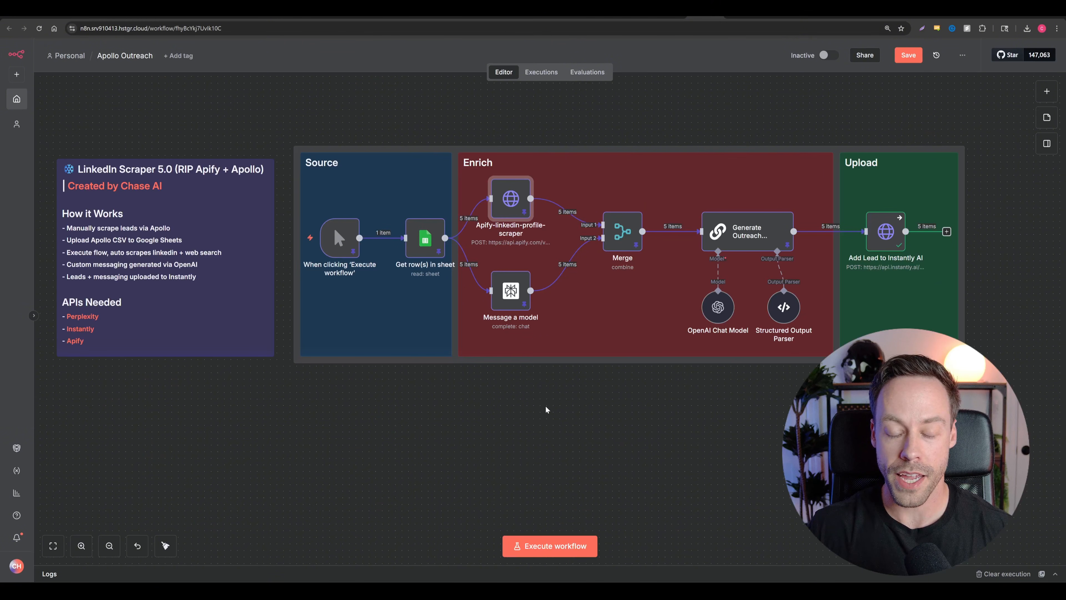